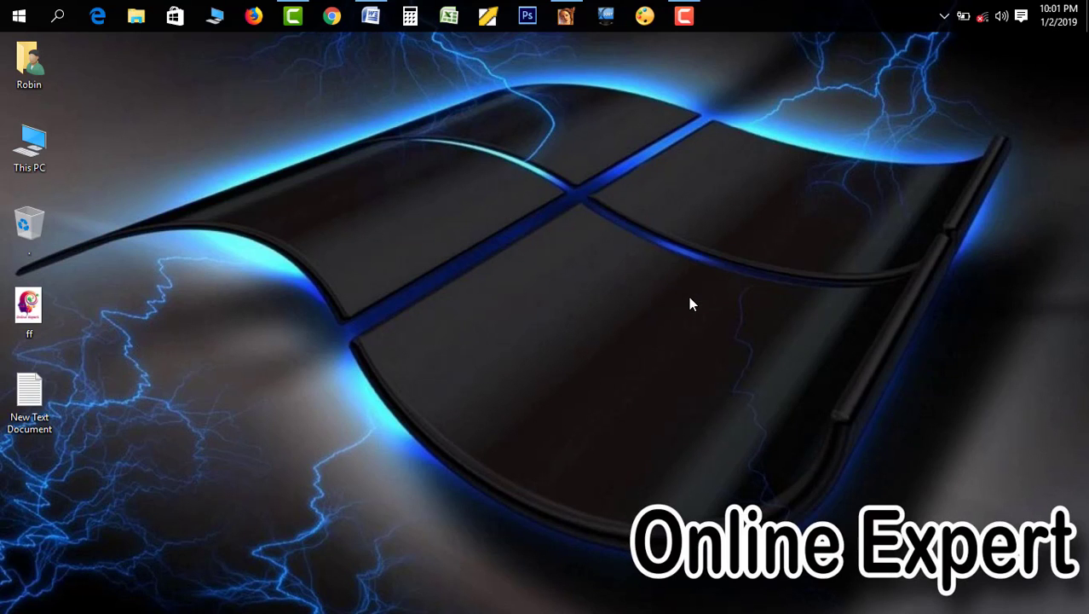
Refresh the Windows desktop from its right-click menu
right_click(607, 188)
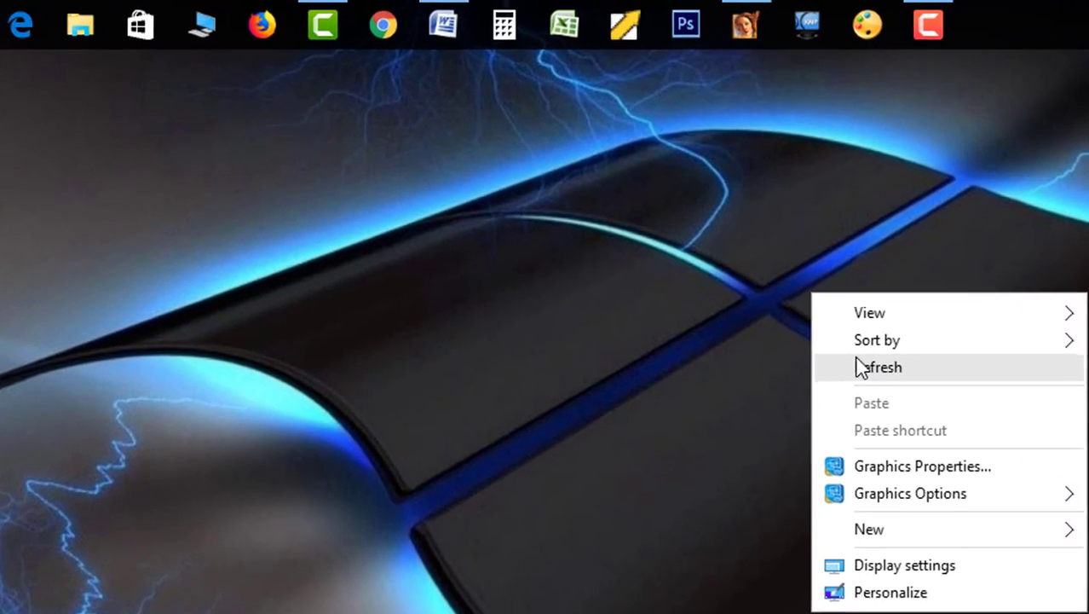
click(636, 229)
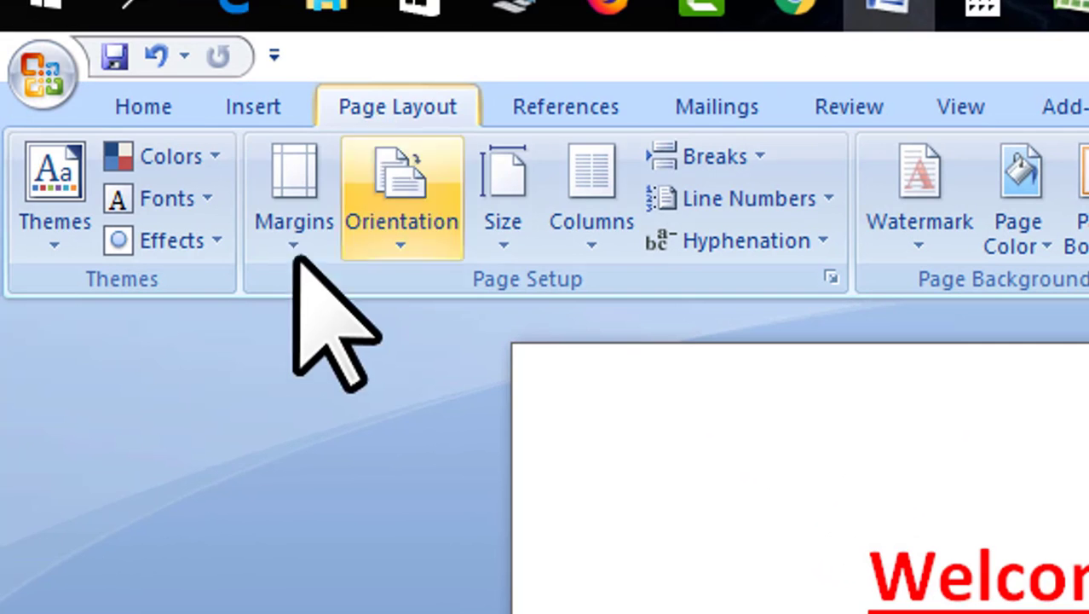
Preview the margin presets, set the cursor before 'Come', then show the Normal-to-Mirrored margin list again
click(294, 201)
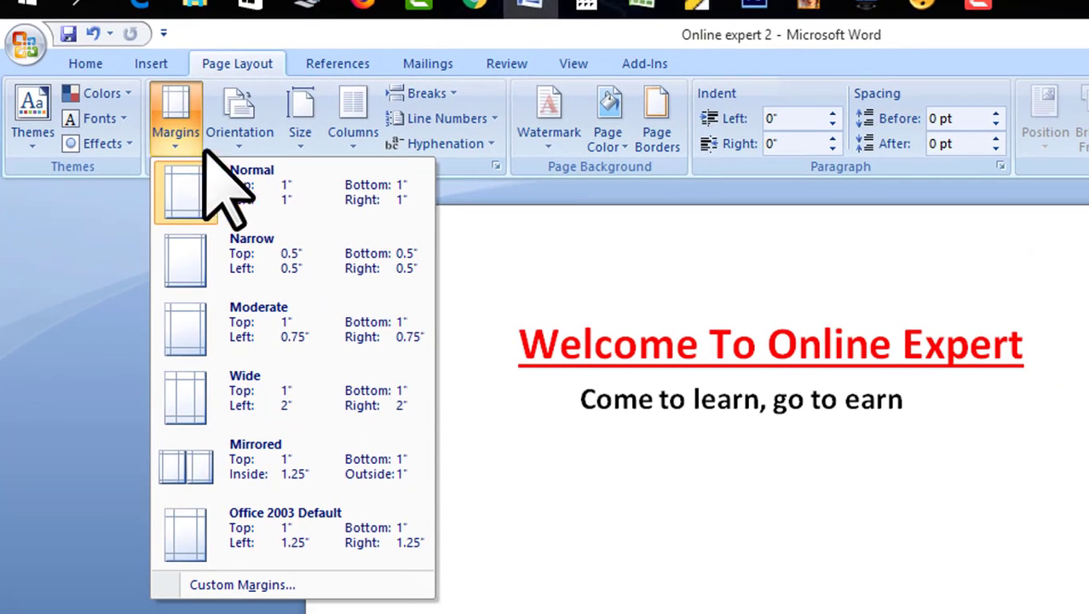
click(564, 387)
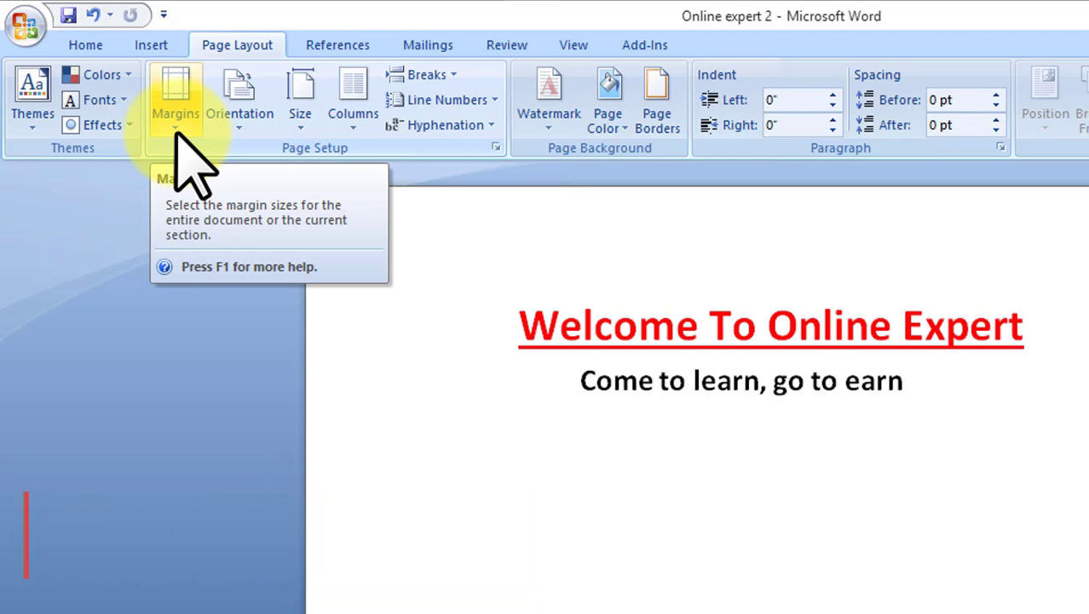
click(572, 392)
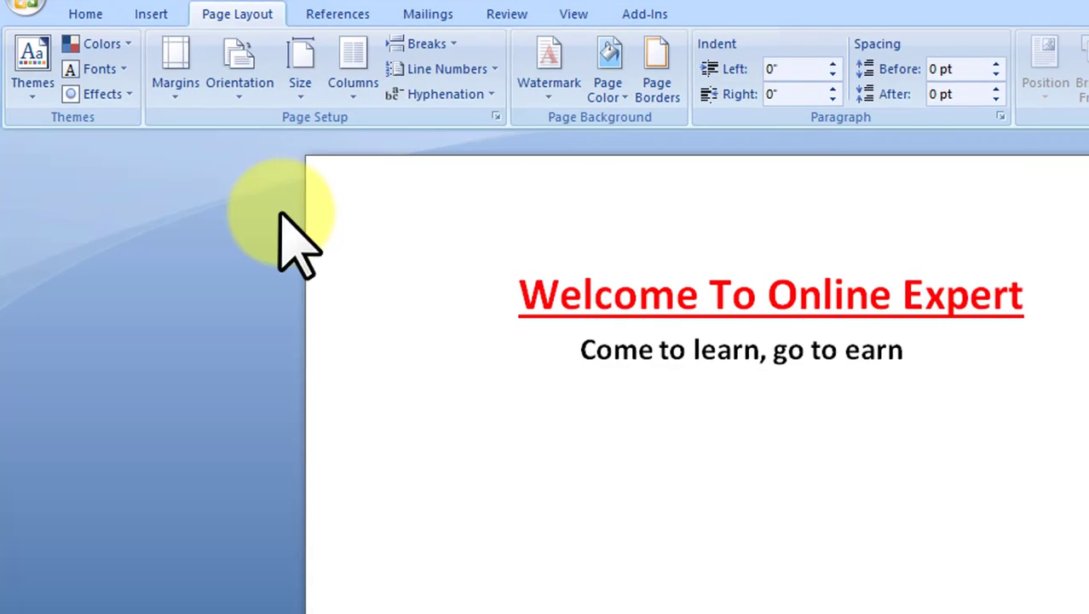
click(169, 95)
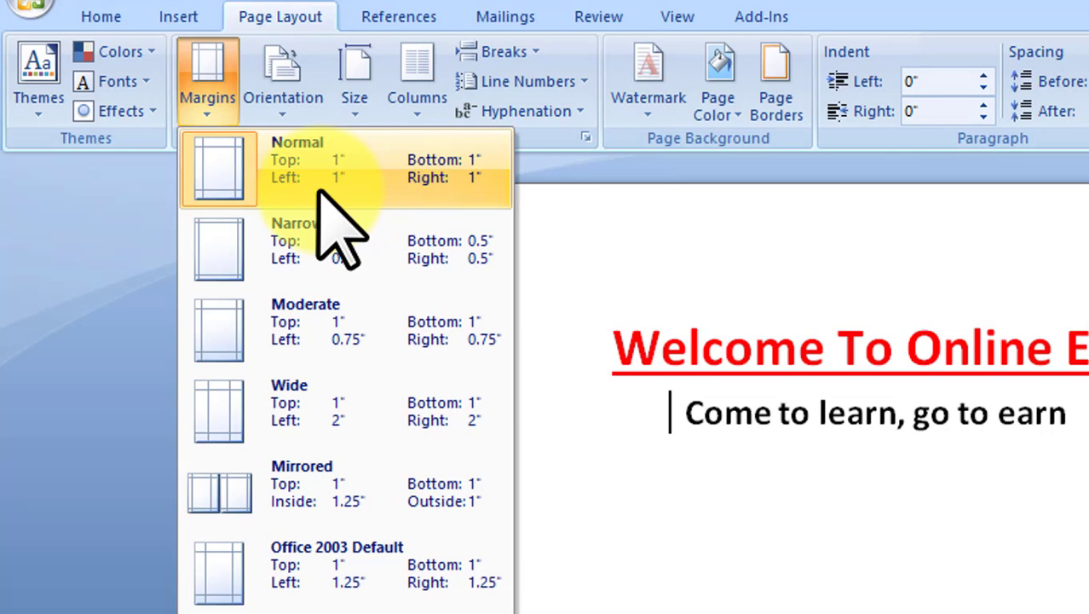
Try Normal and Narrow margins, then settle on Moderate (1" top/bottom, 0.75" left/right)
click(424, 182)
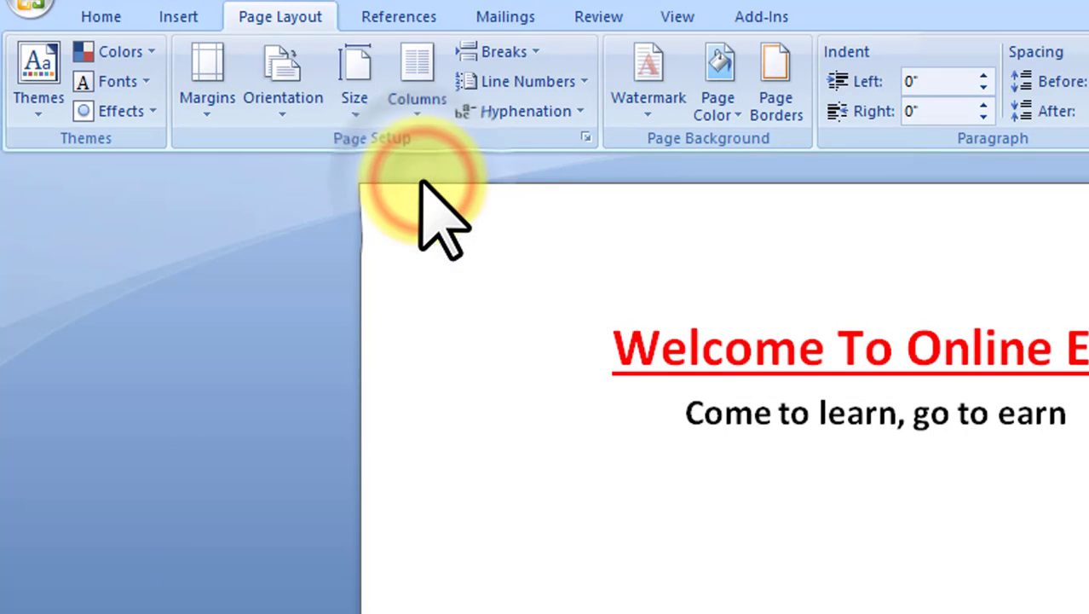
click(208, 110)
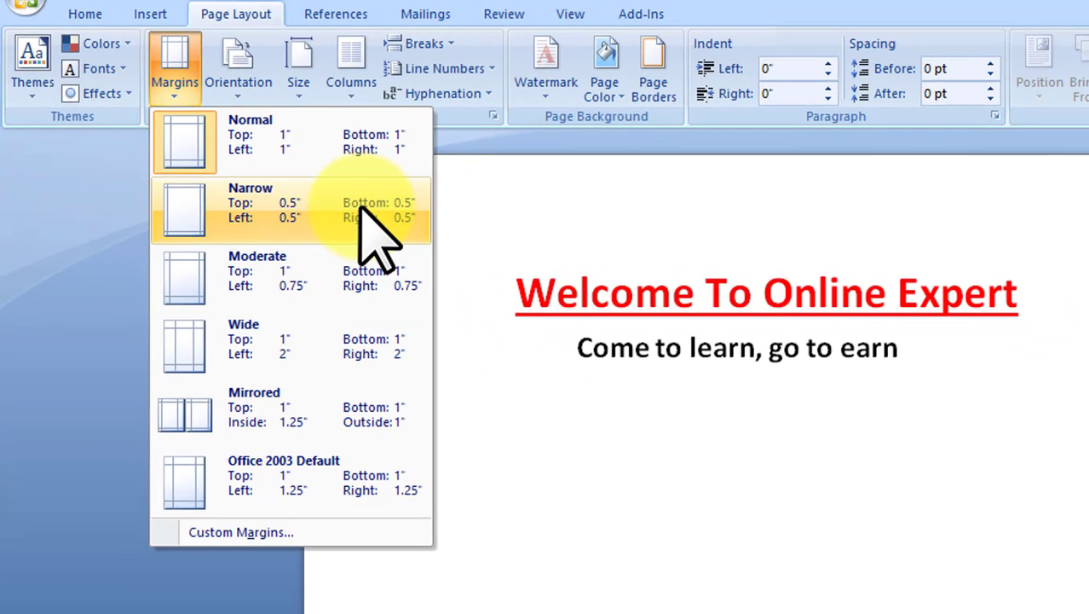
click(428, 244)
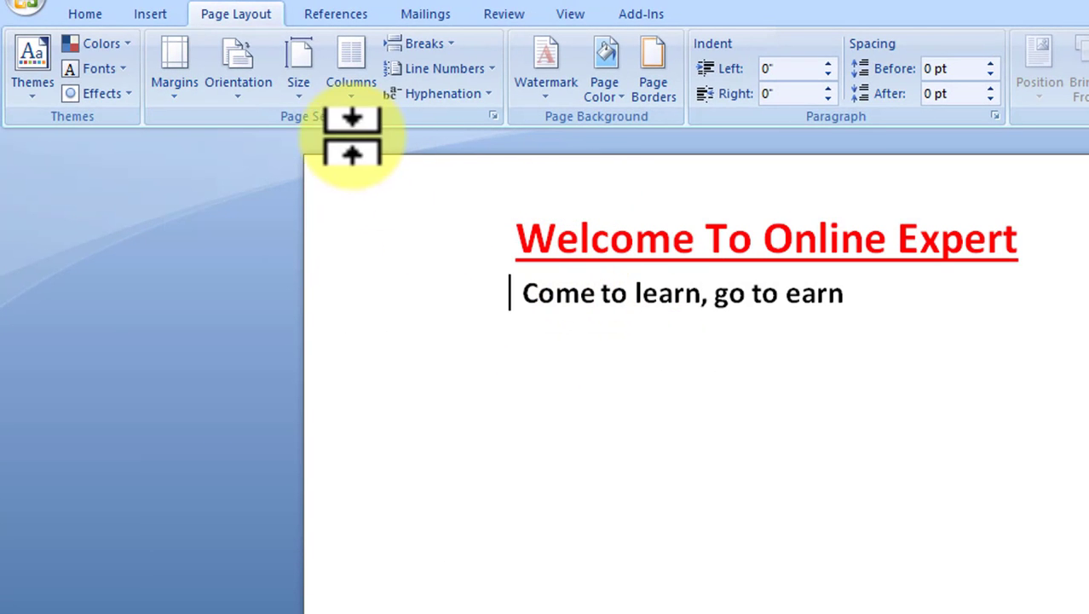
click(174, 94)
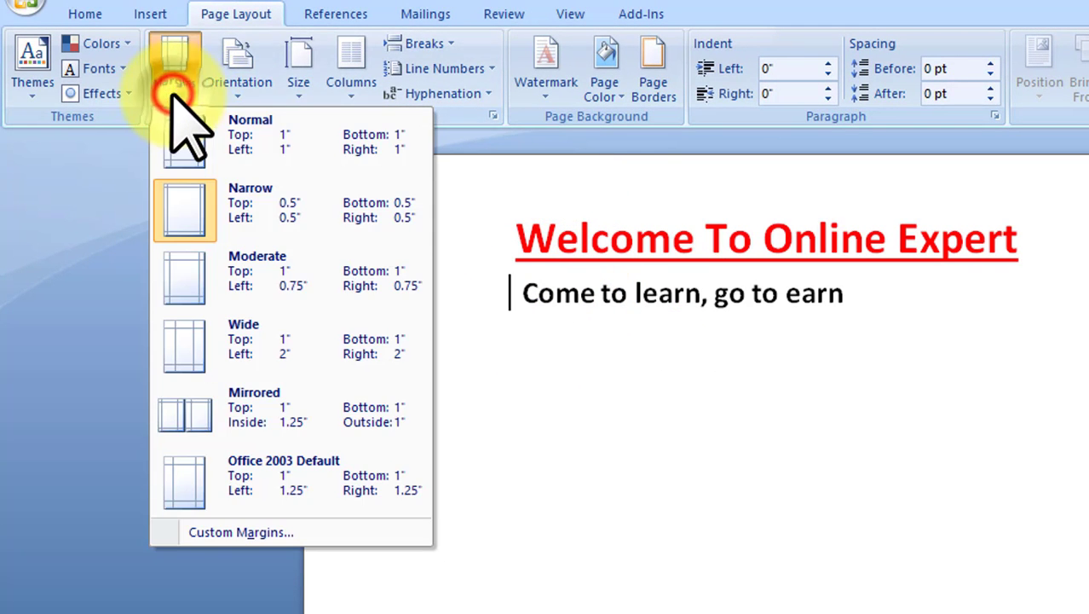
click(285, 294)
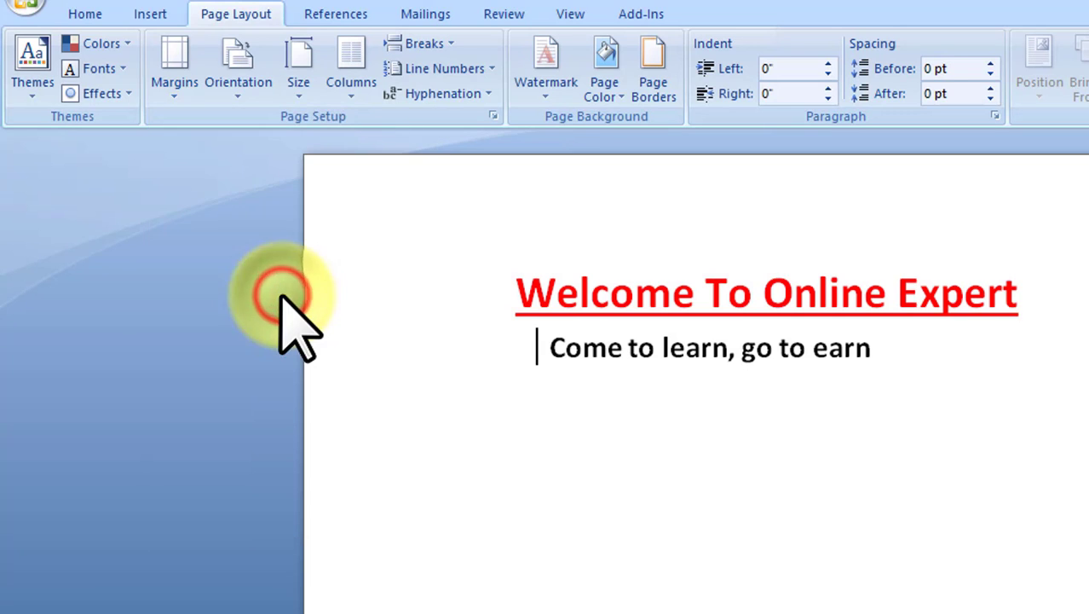
click(171, 94)
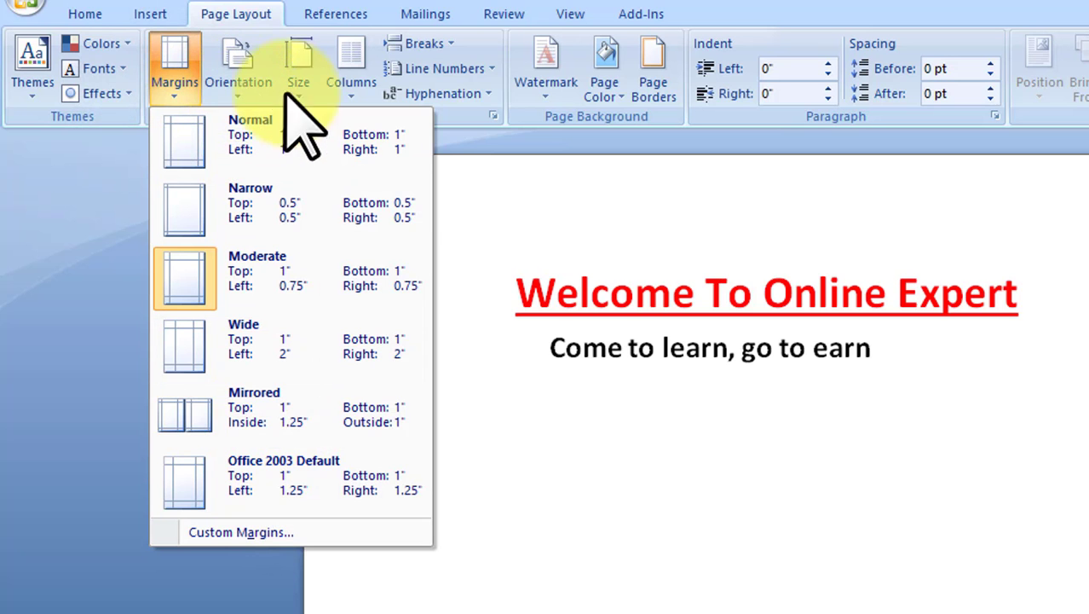
click(524, 329)
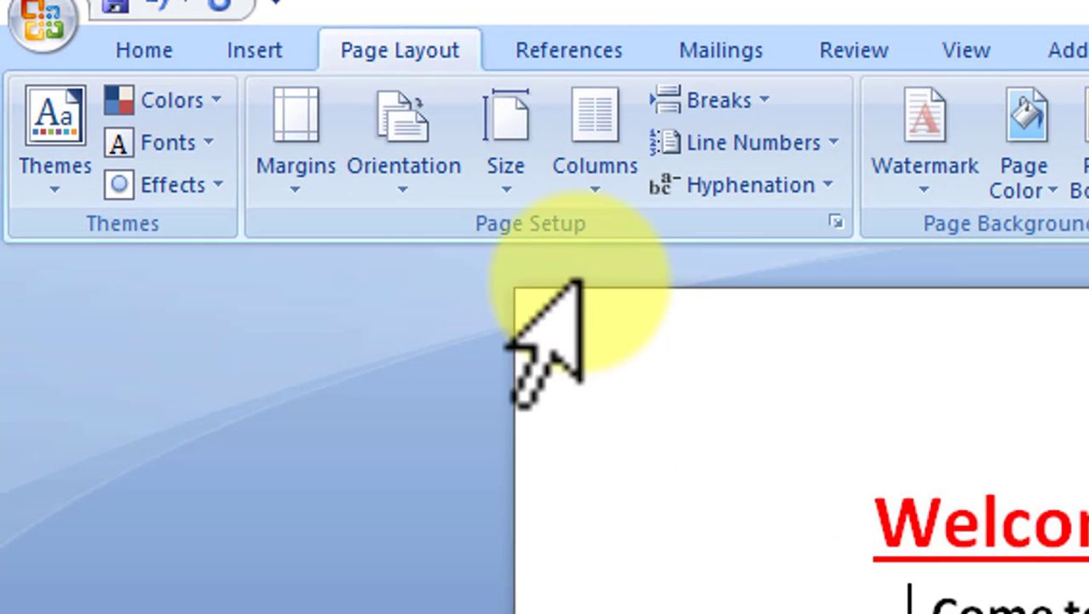
Switch the page to landscape, undo a stray dash, and zoom out then back in
click(401, 183)
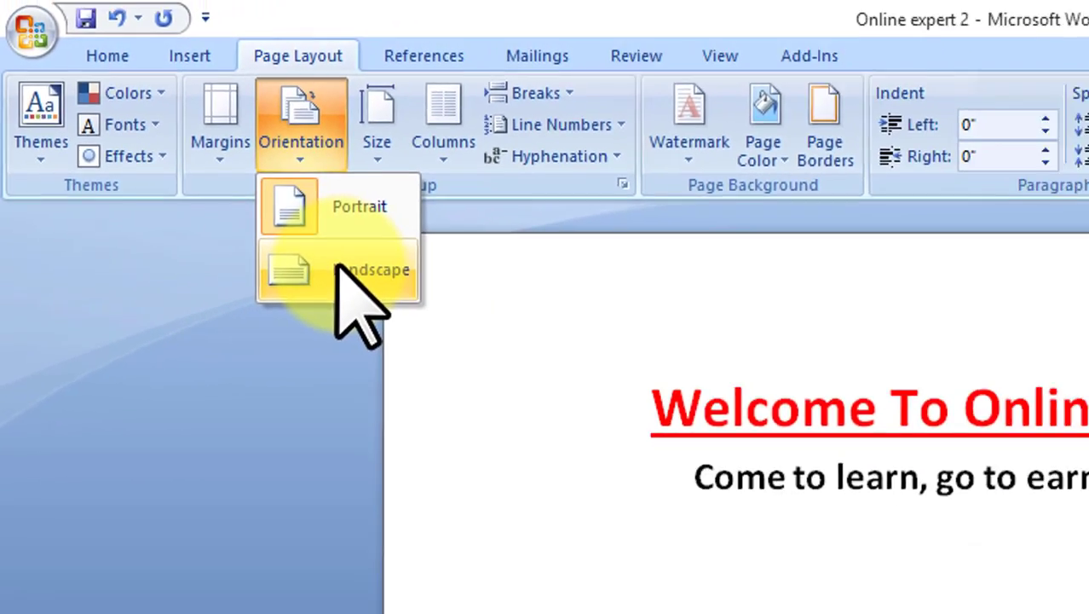
click(451, 337)
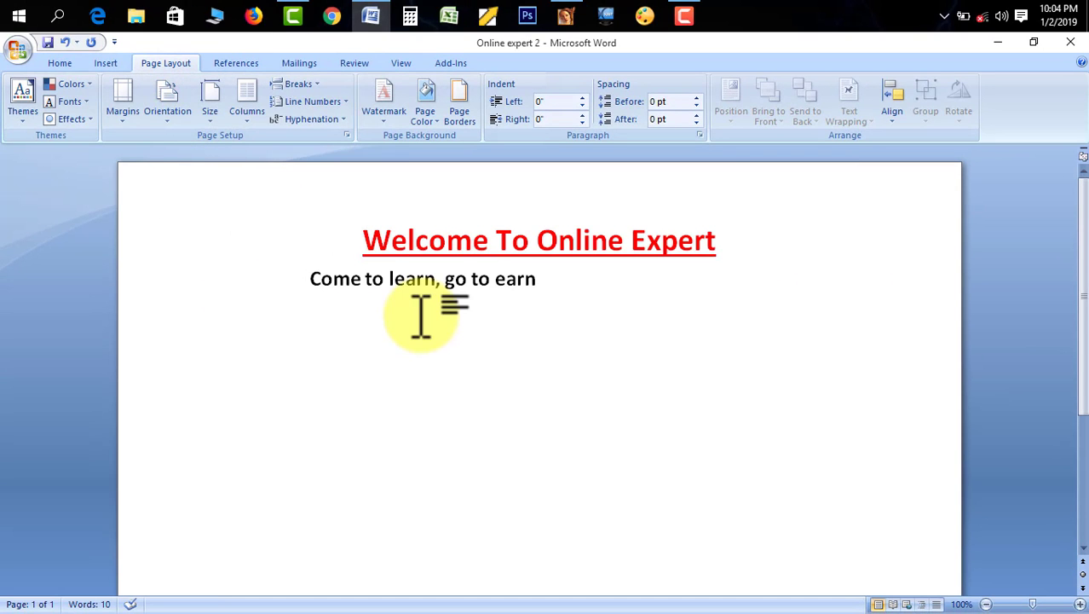
text(-)
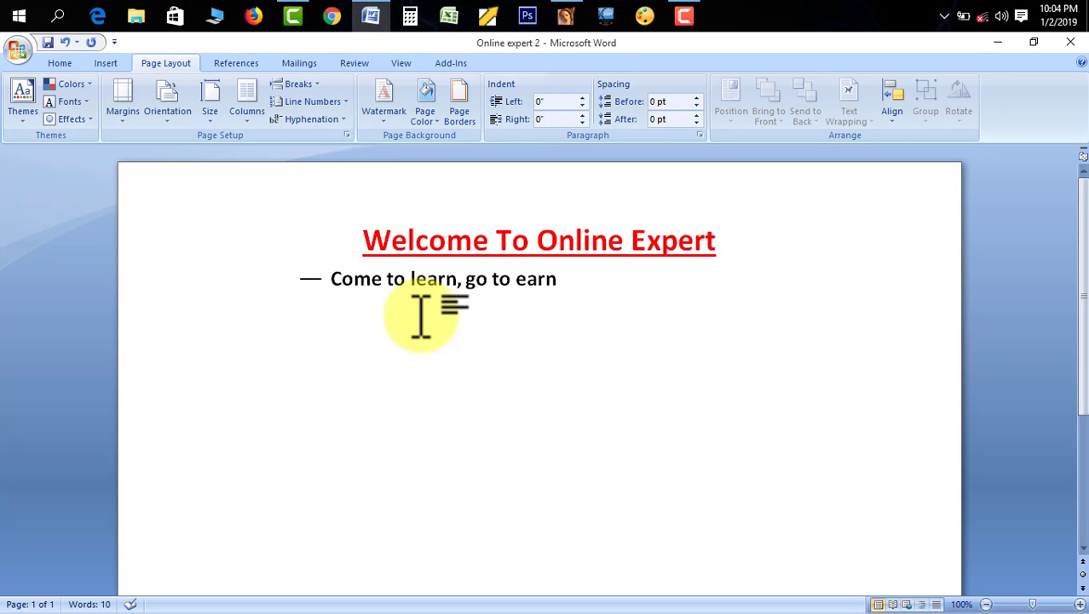
key(ctrl+z)
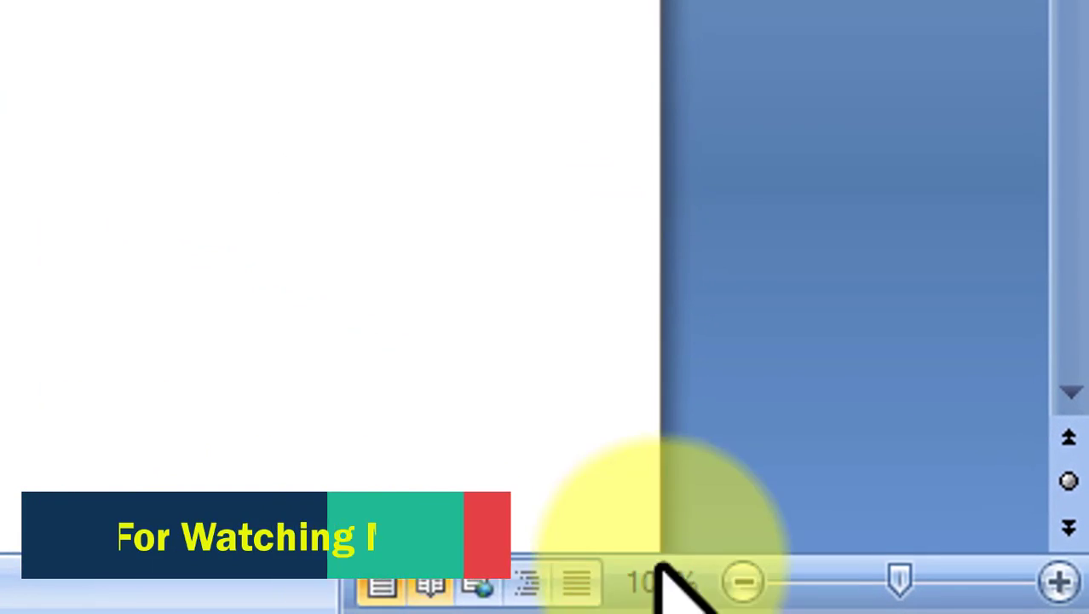
drag(890, 569, 816, 566)
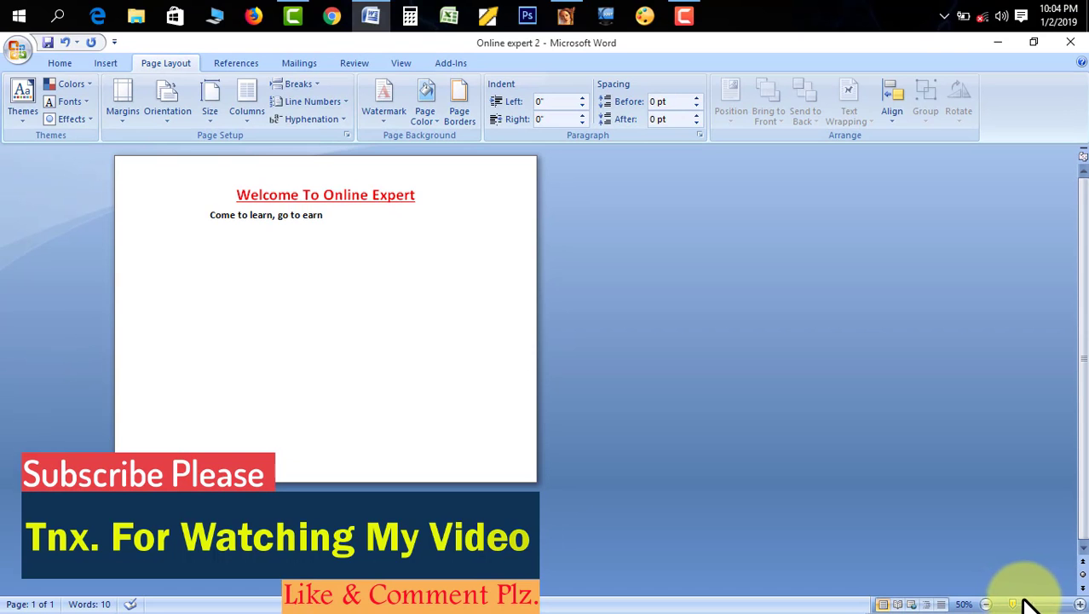
drag(1017, 603, 1027, 607)
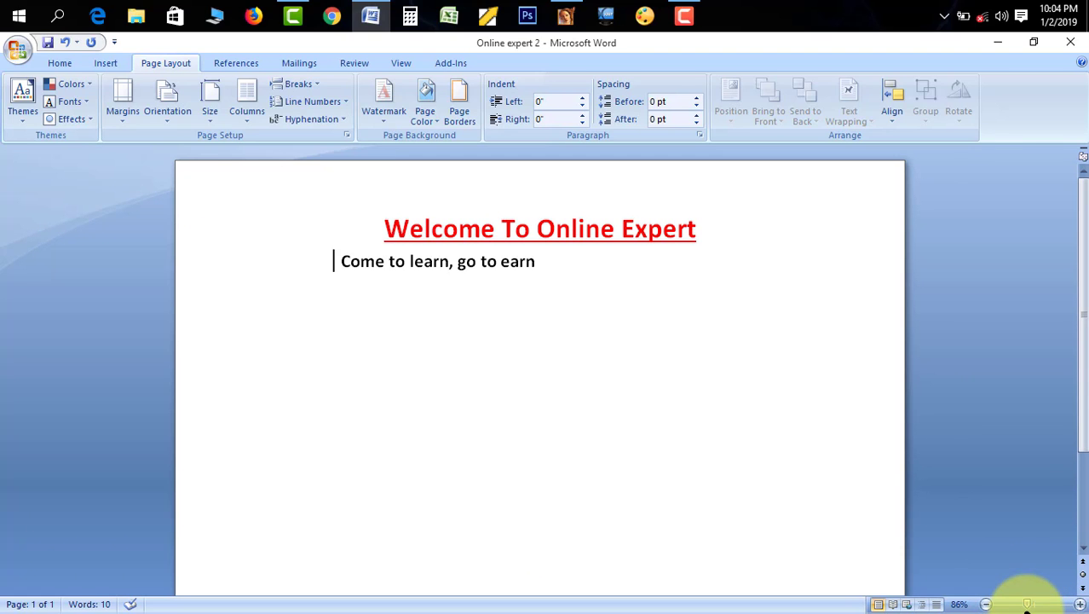
Return the page to portrait orientation and bring up the paper size list
click(179, 122)
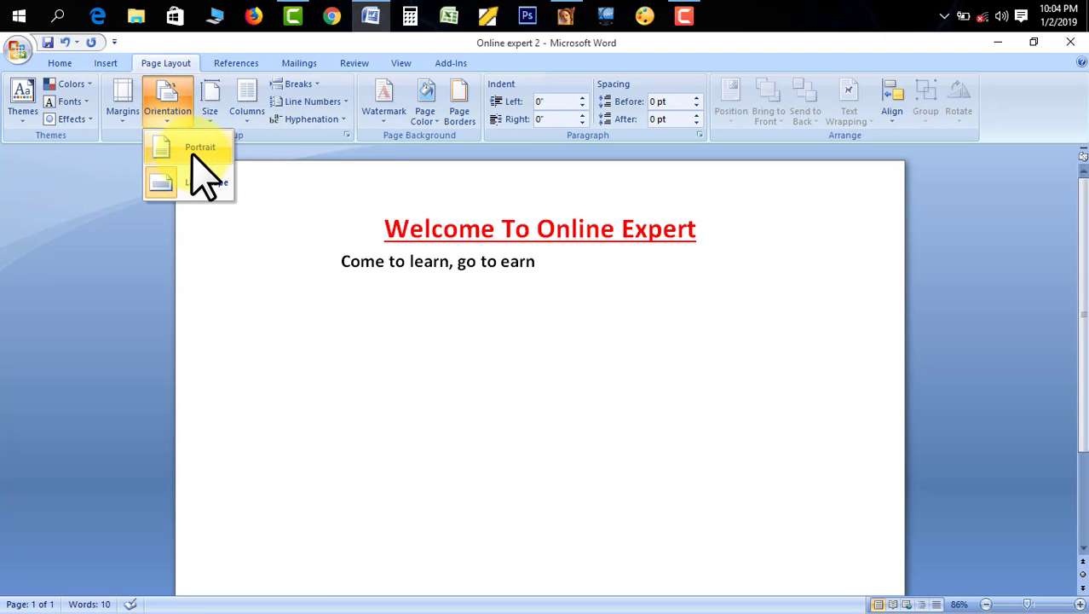
click(195, 150)
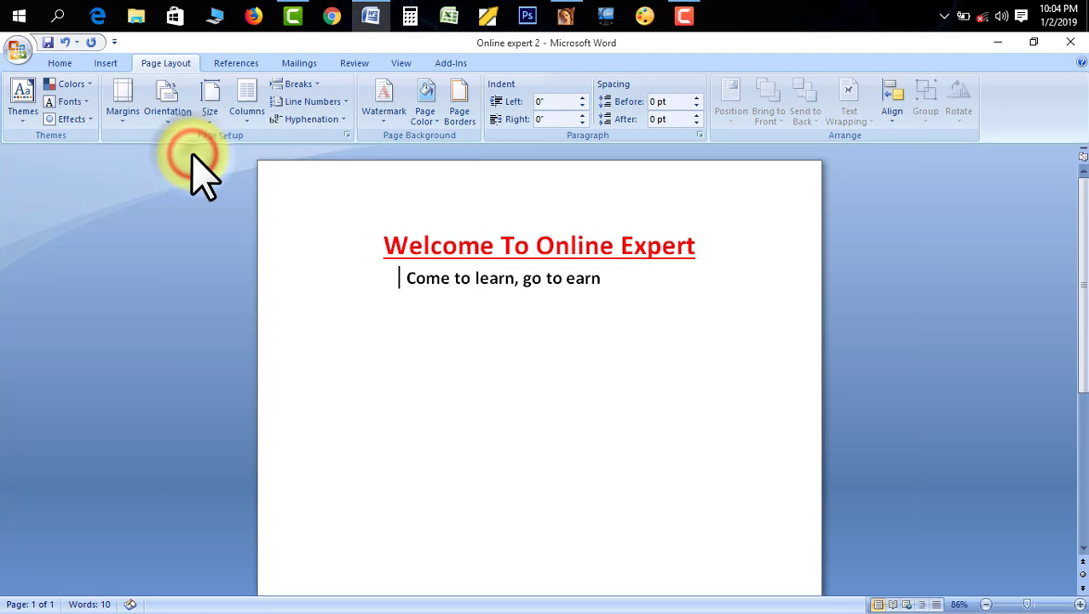
click(211, 116)
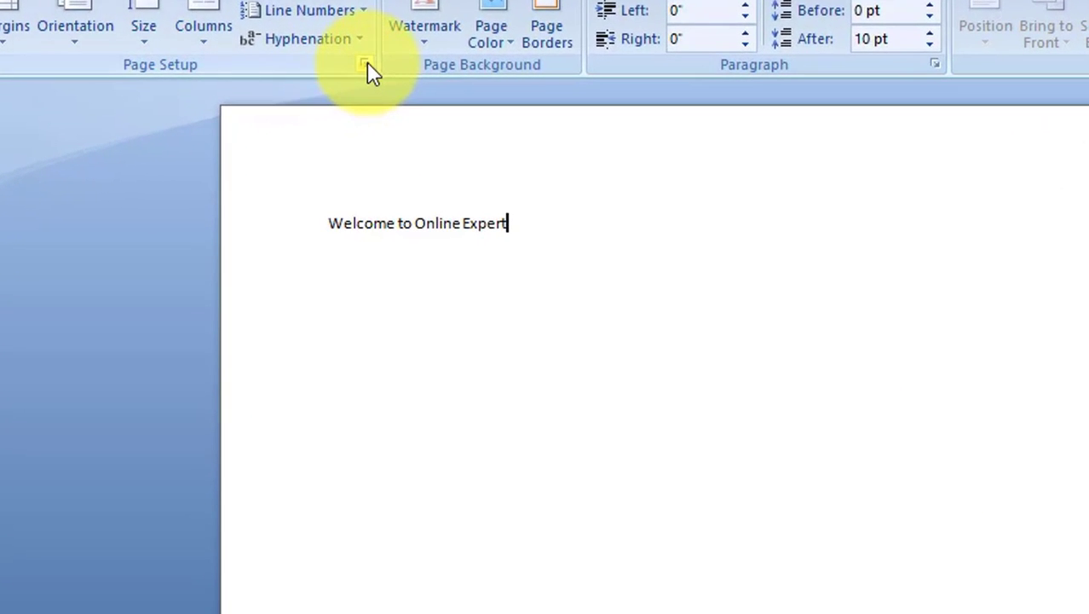
In Page Setup, enter margins of top 0.2", bottom 0.3", left 0.25", right 1"
click(348, 134)
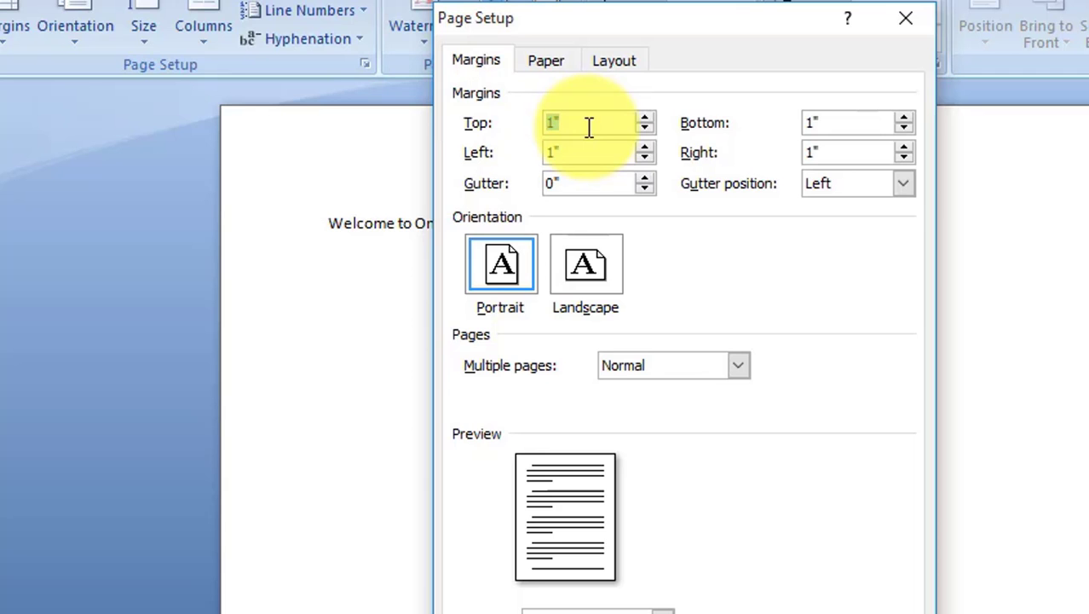
text(.2)
click(821, 123)
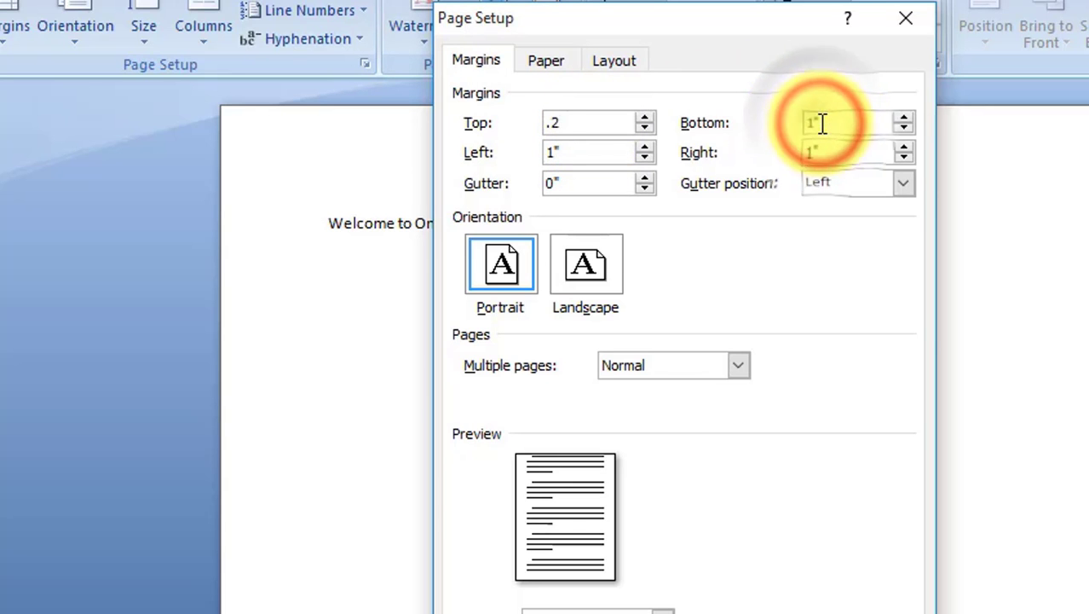
key(BackSpace)
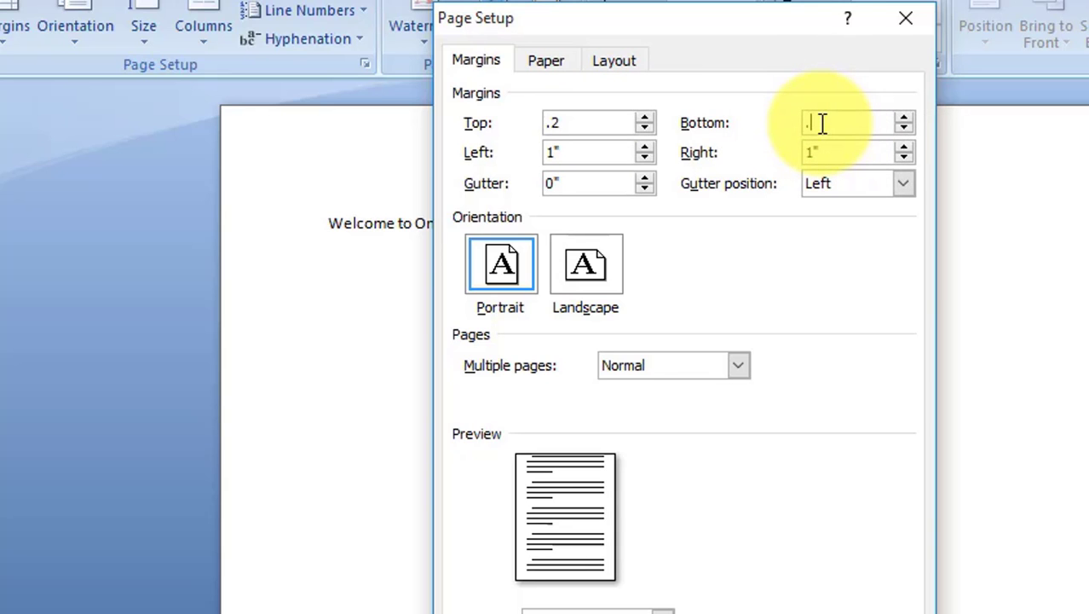
click(633, 148)
key(BackSpace)
key(BackSpace)
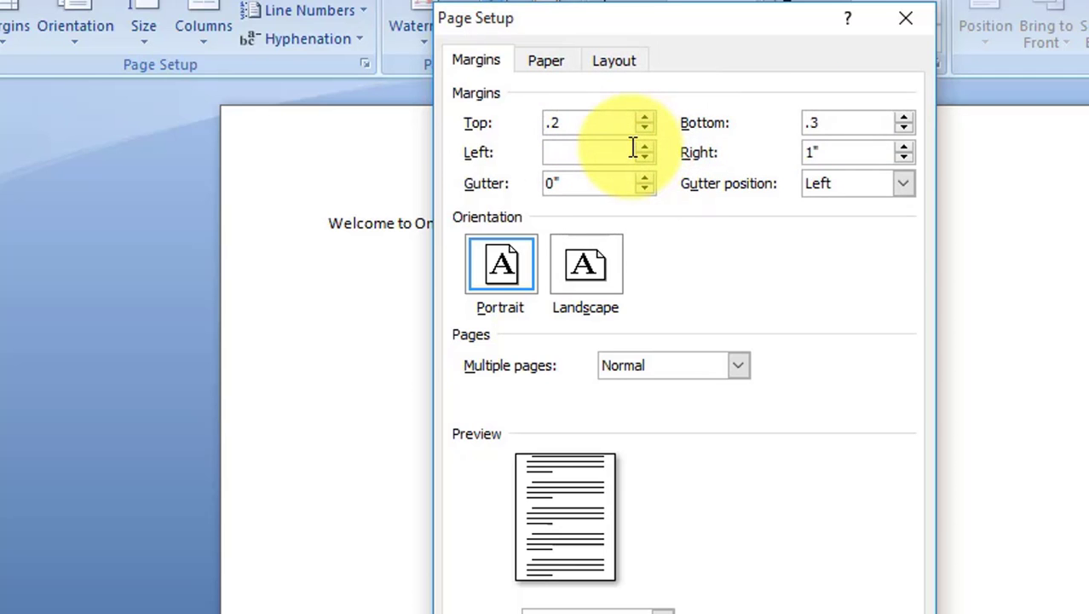
text(.25)
click(814, 156)
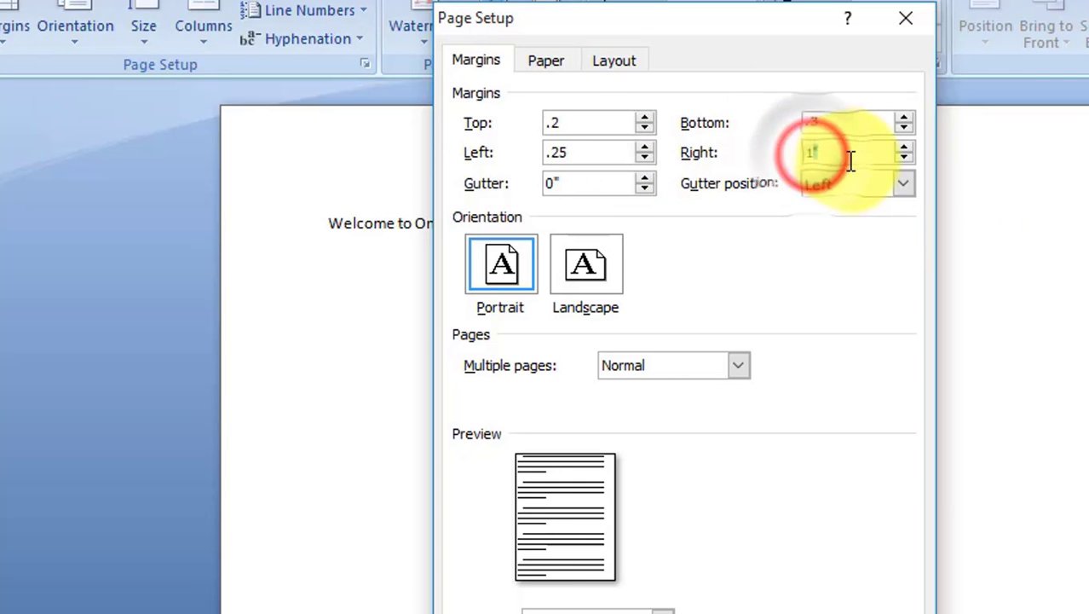
click(787, 237)
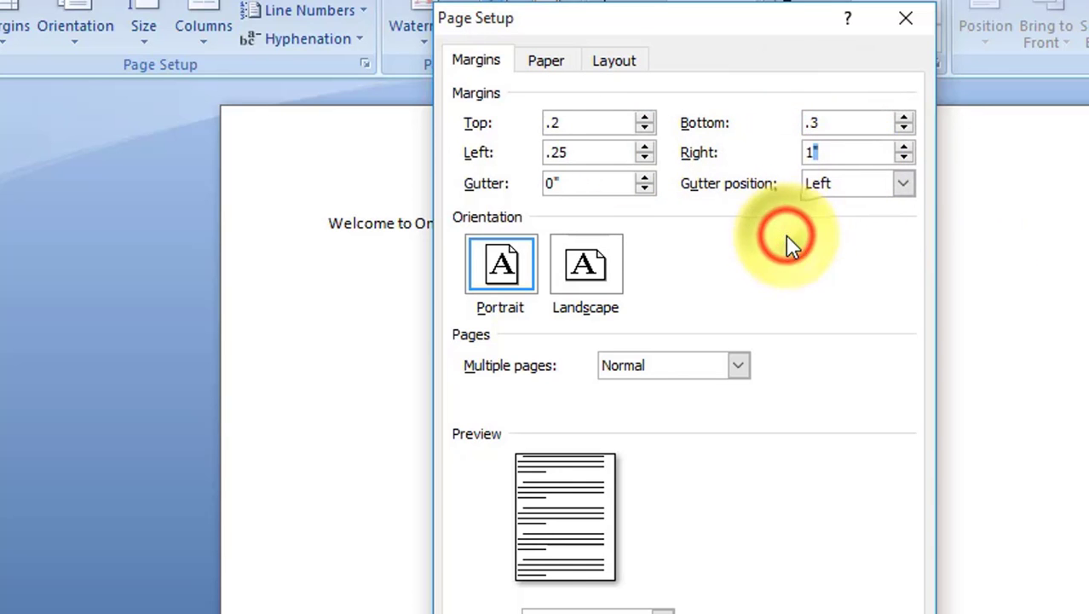
Set the paper size to A4 (8.27" × 11.69"), trying Legal first, and apply it
click(558, 68)
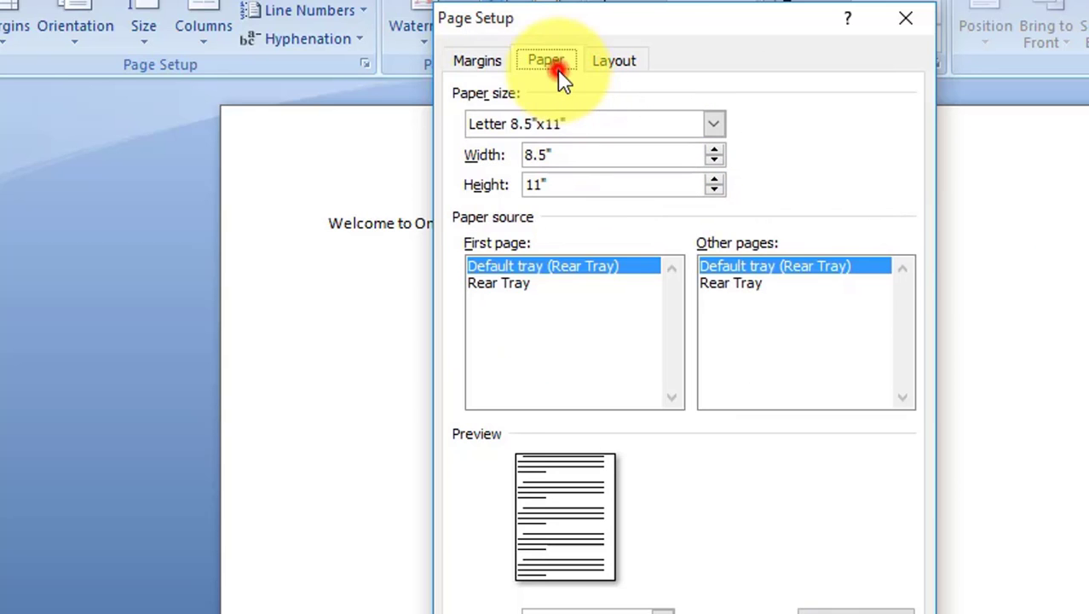
click(495, 67)
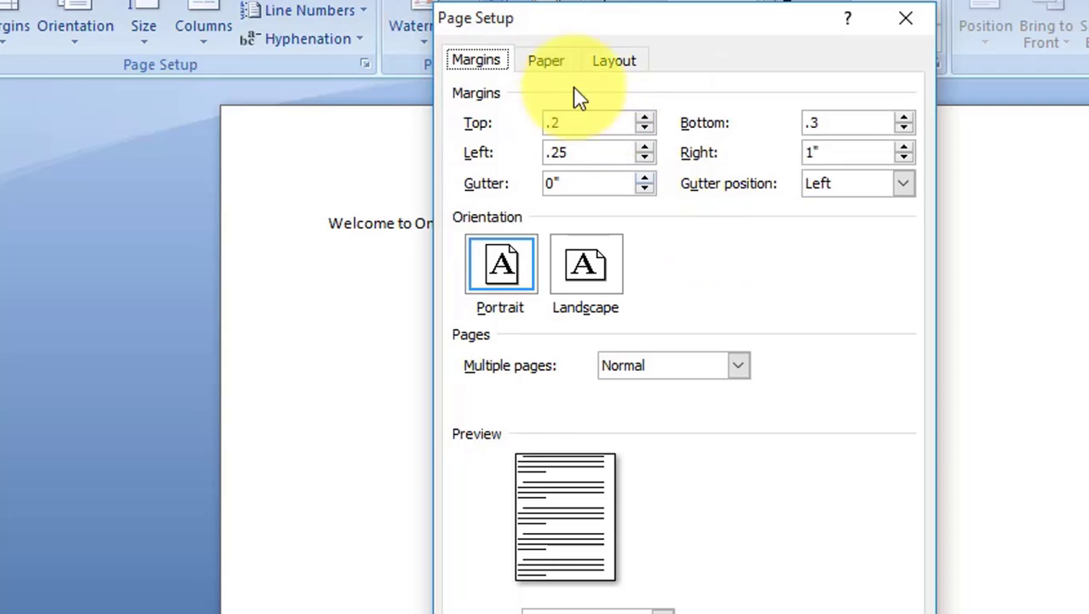
click(558, 69)
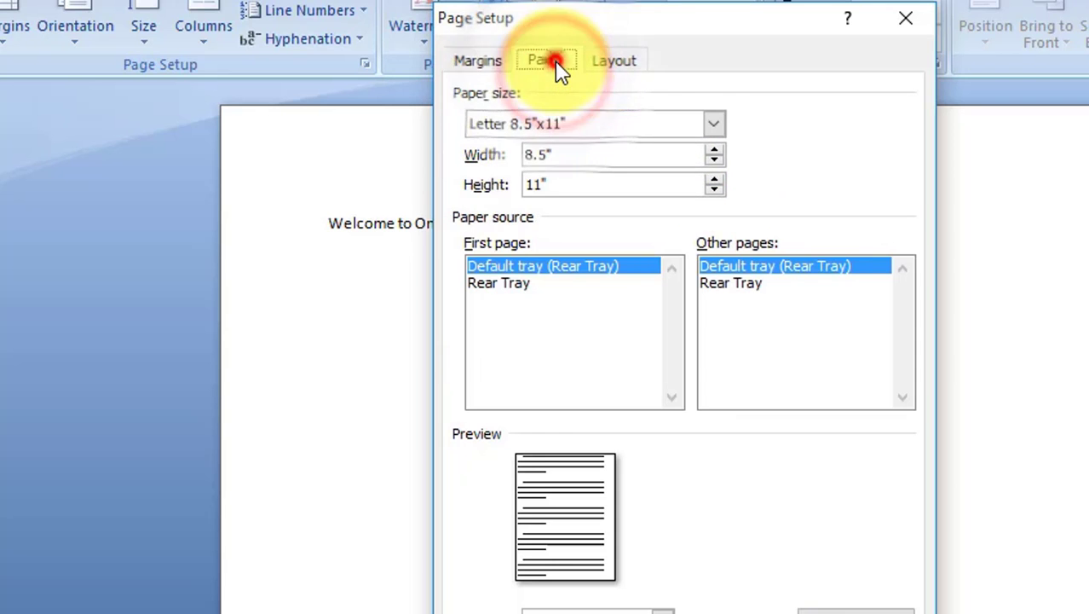
click(713, 126)
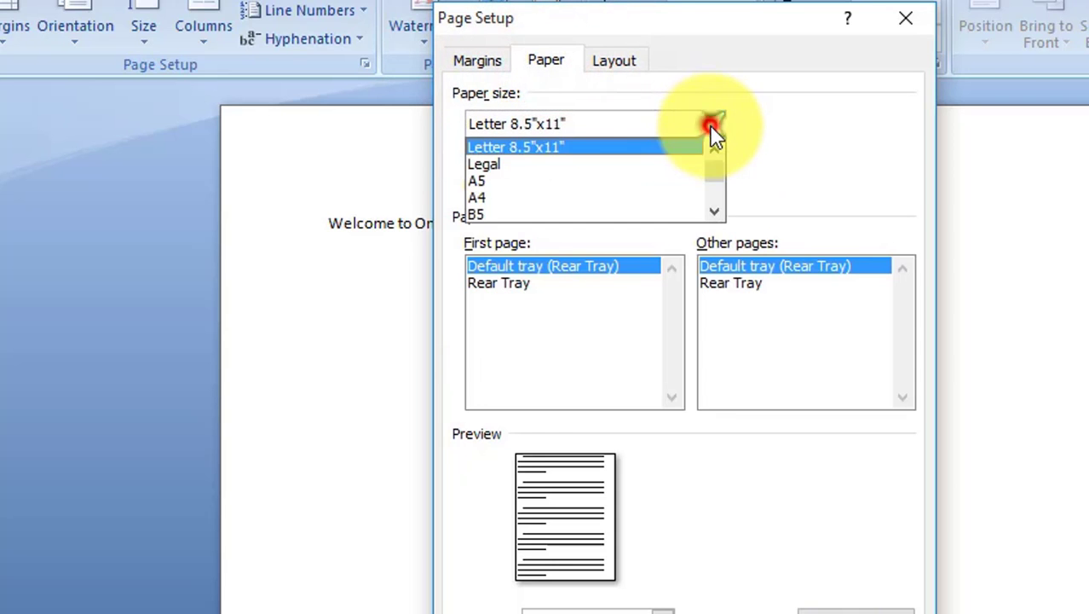
click(644, 167)
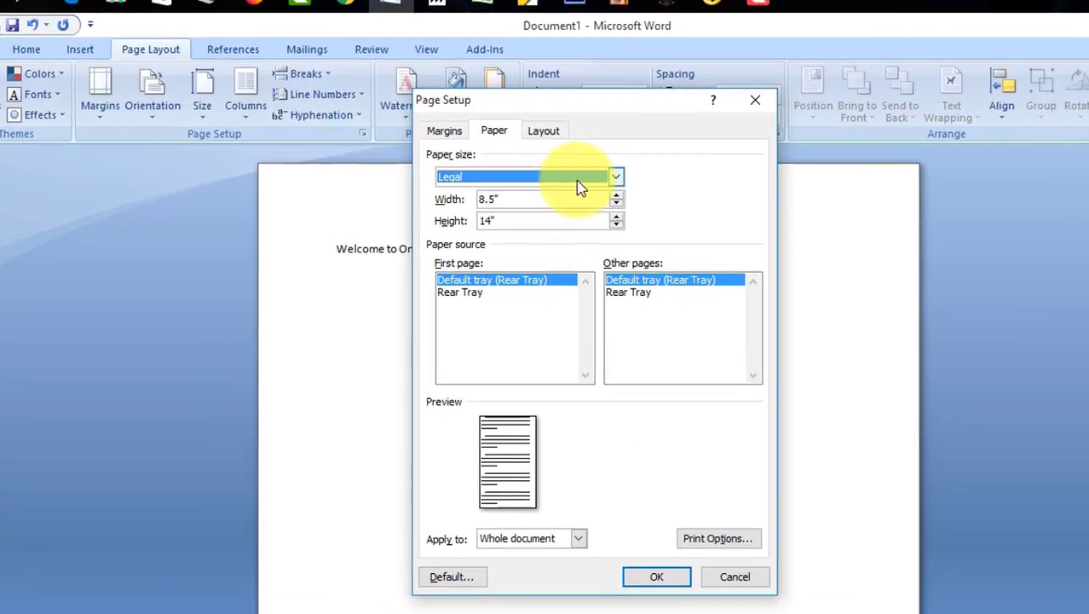
click(535, 173)
click(561, 235)
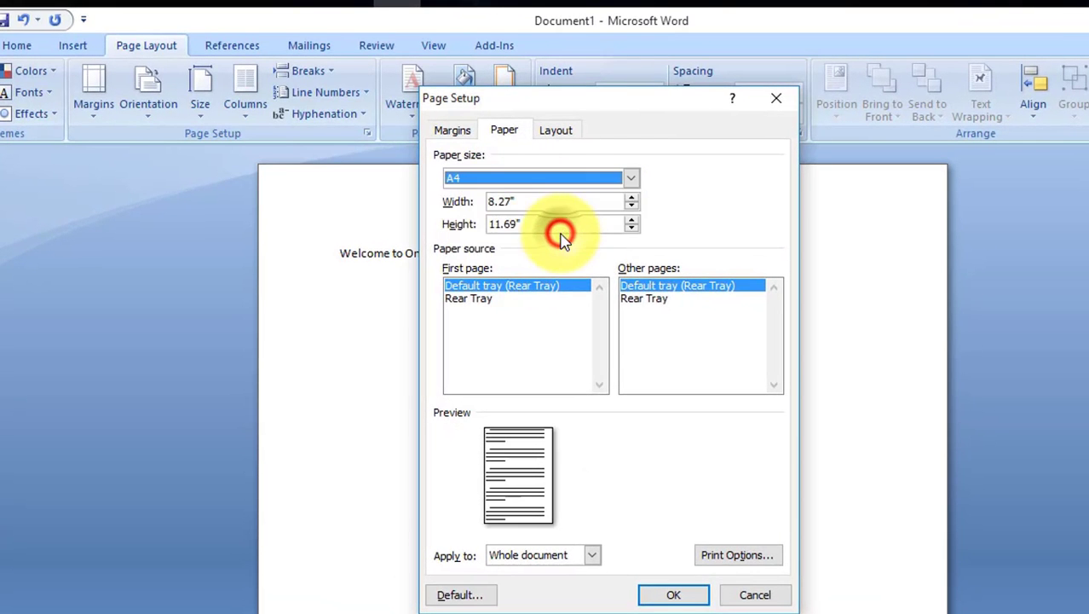
click(679, 594)
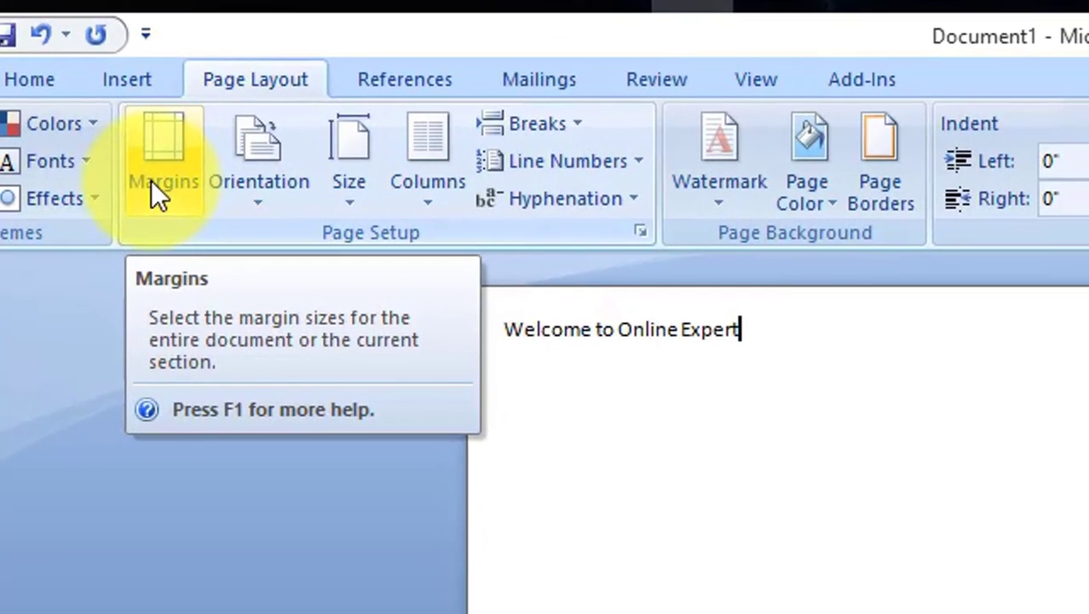
Apply the Narrow margin preset, 0.5" on every side, to Document1
click(154, 193)
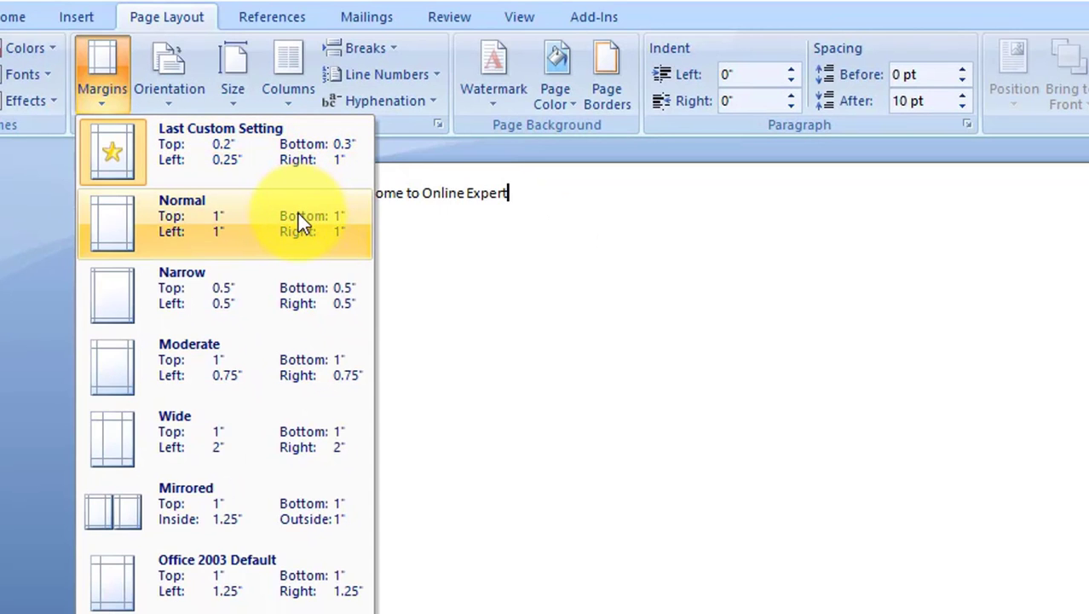
click(299, 282)
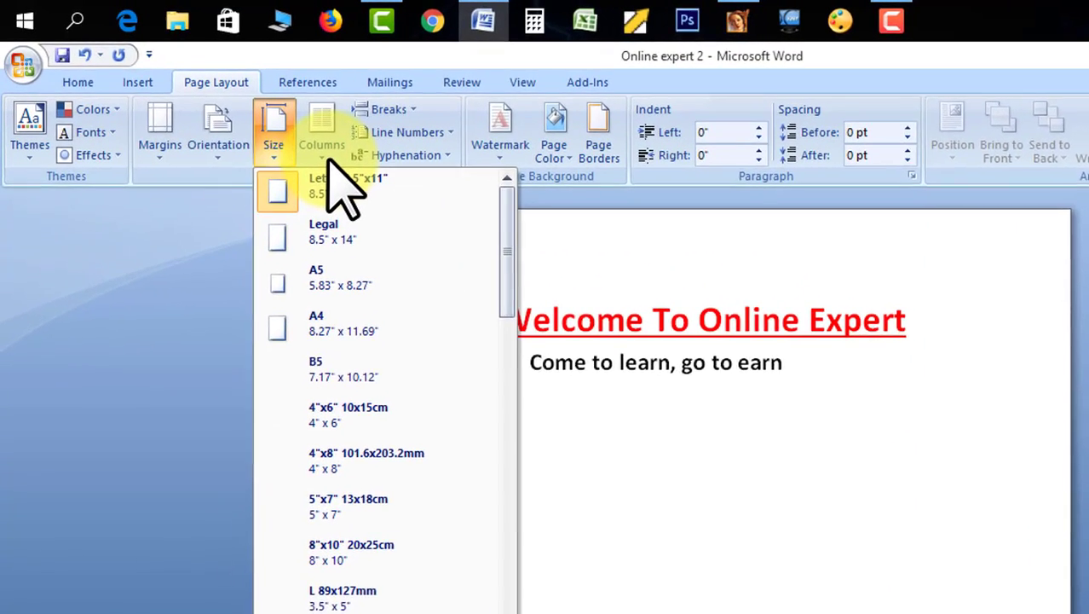
Show the Columns list with One, Two, Three, Left and Right layouts
click(339, 161)
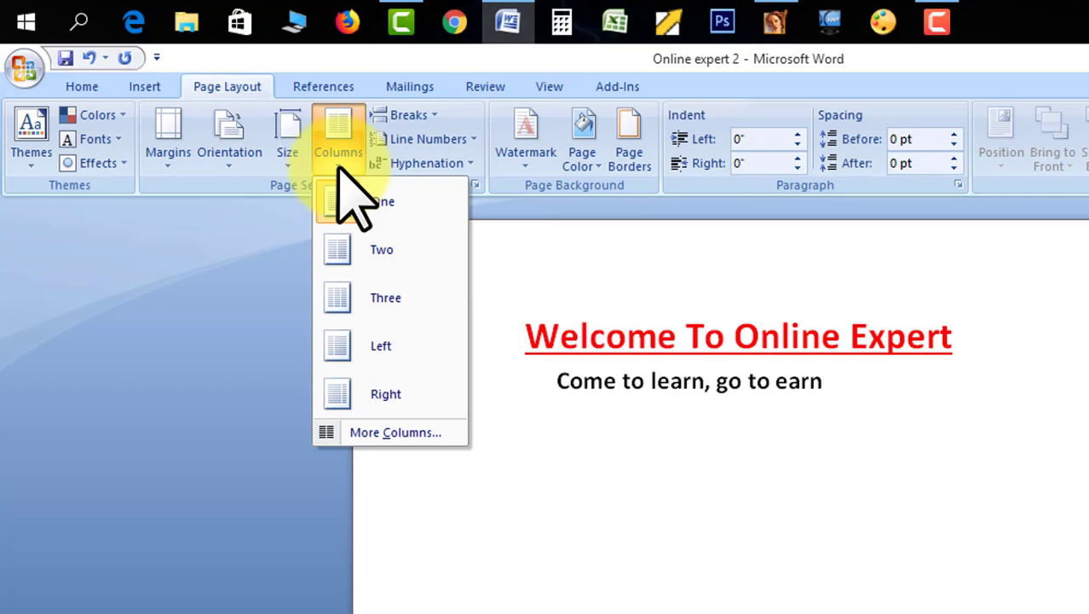
Lay the document out in two columns and add a filler paragraph after 'go to earn'
click(350, 250)
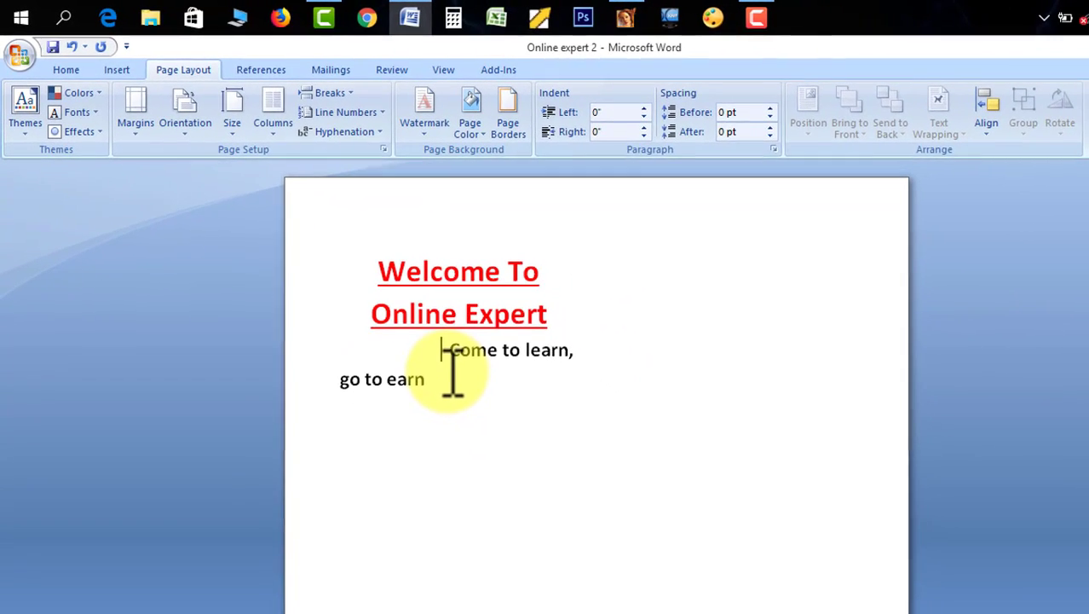
click(549, 468)
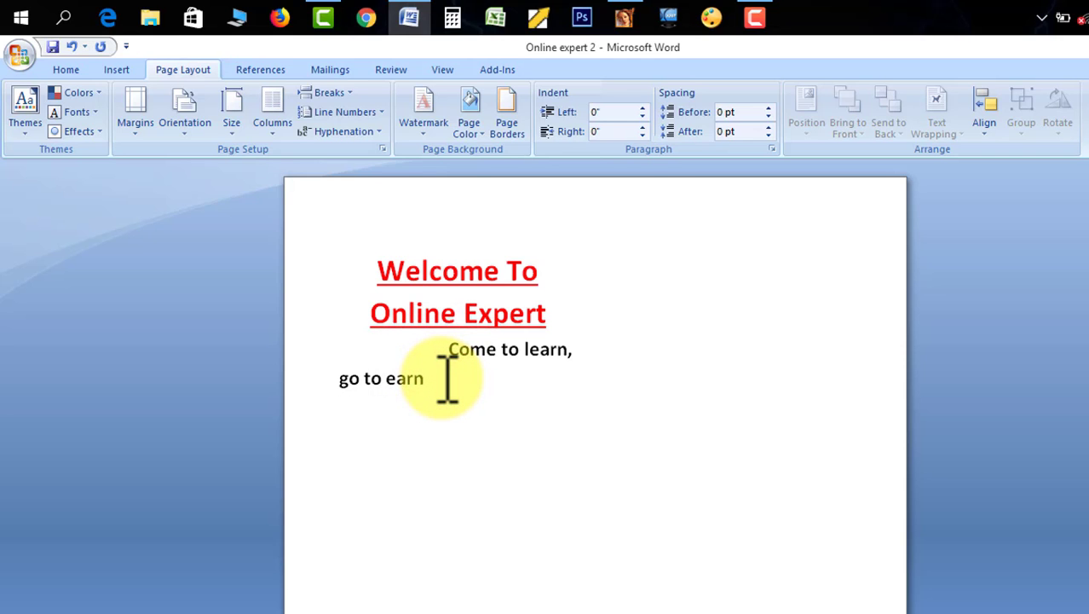
text(kjaf lkdj fkds f)
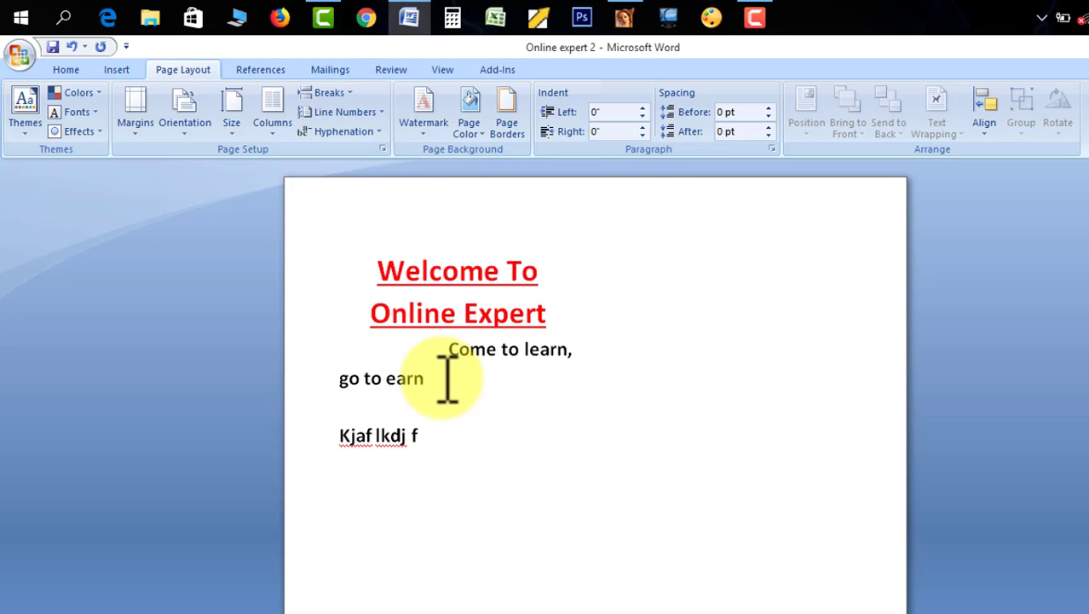
text(lkkds ljf slkd fj sjldjfl)
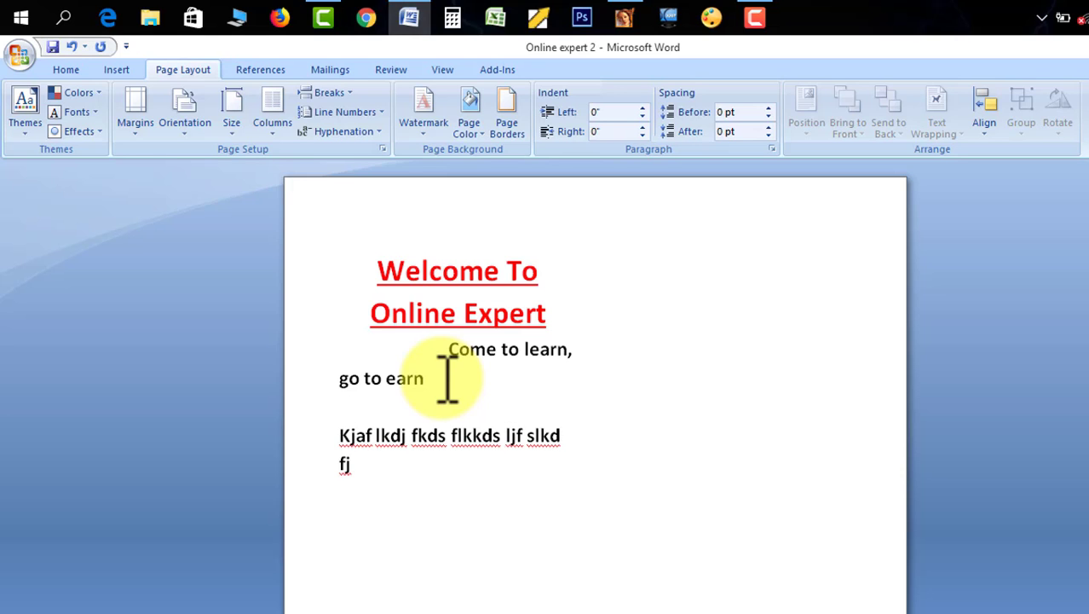
text(j sdjf jsdljfljsd kjf l)
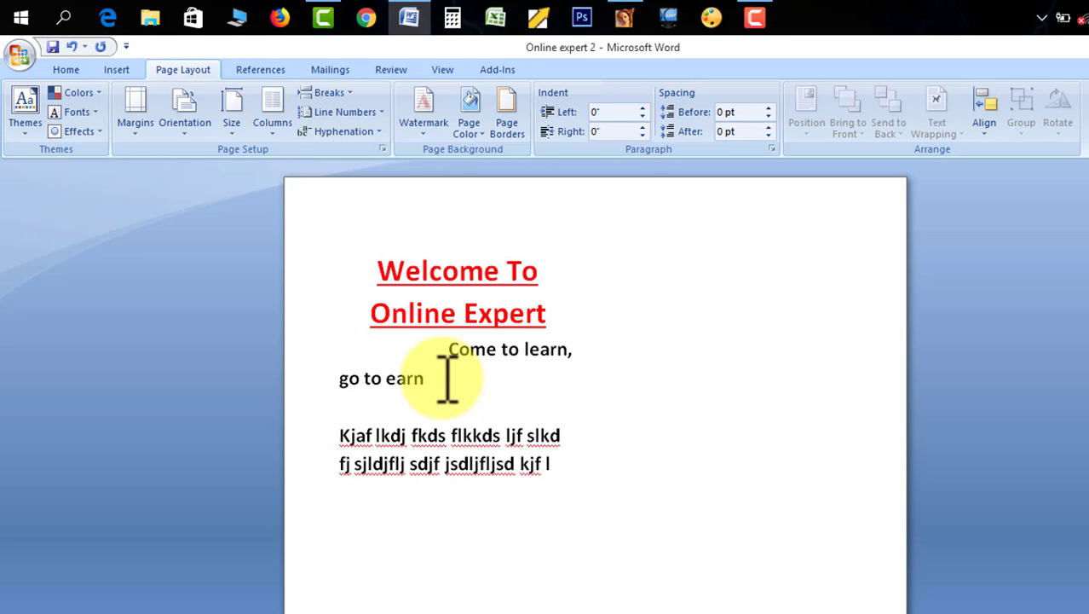
text(skjd fjlskjd fjsjd jl)
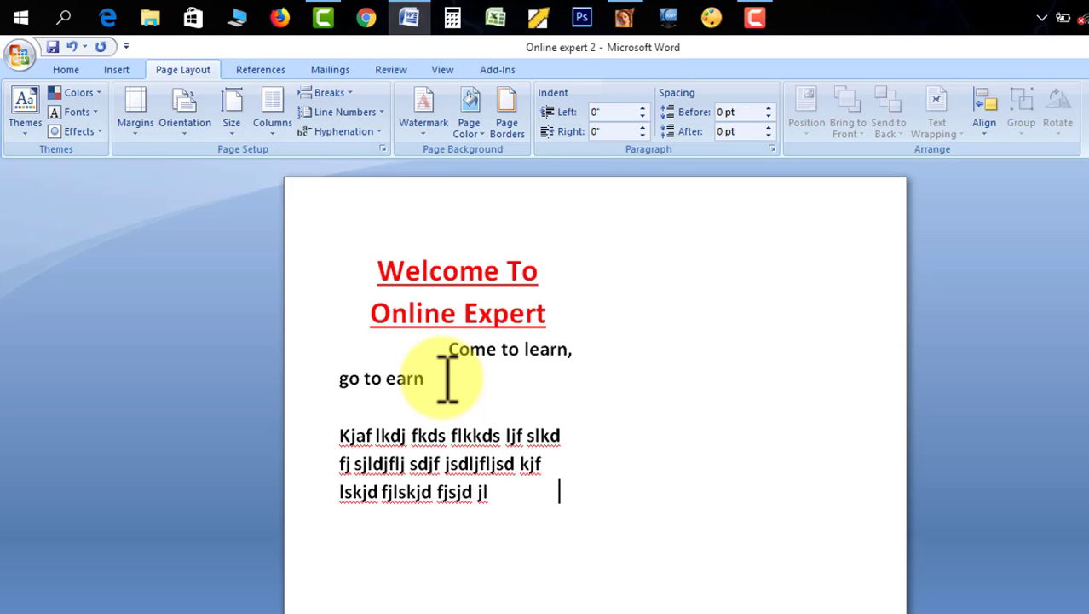
key(Return)
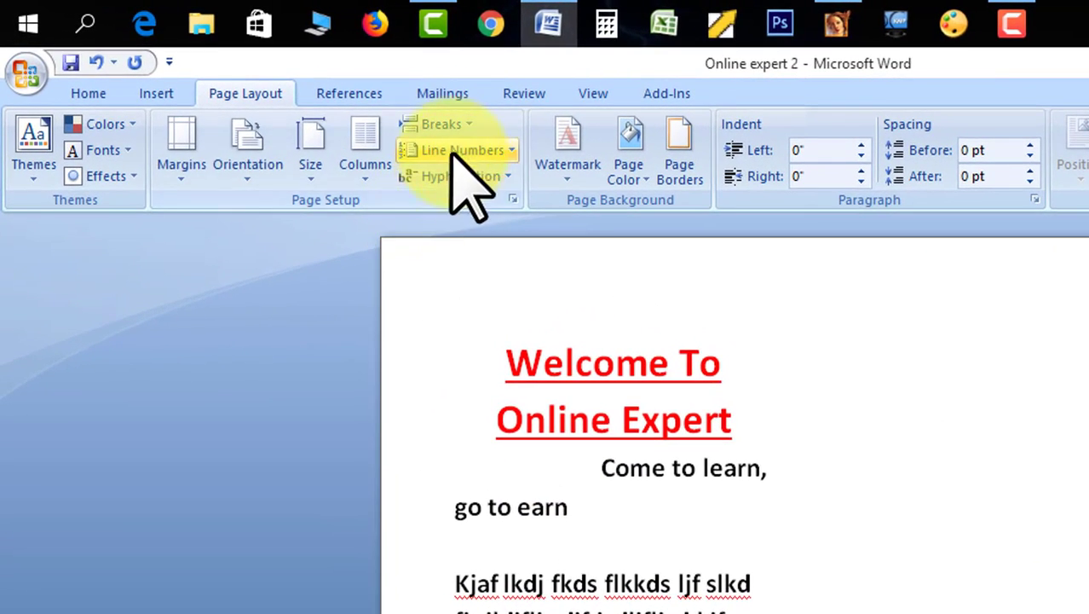
Insert a column break and type 'kjfaf ds fjhlksdl' at the top of the second column
click(452, 129)
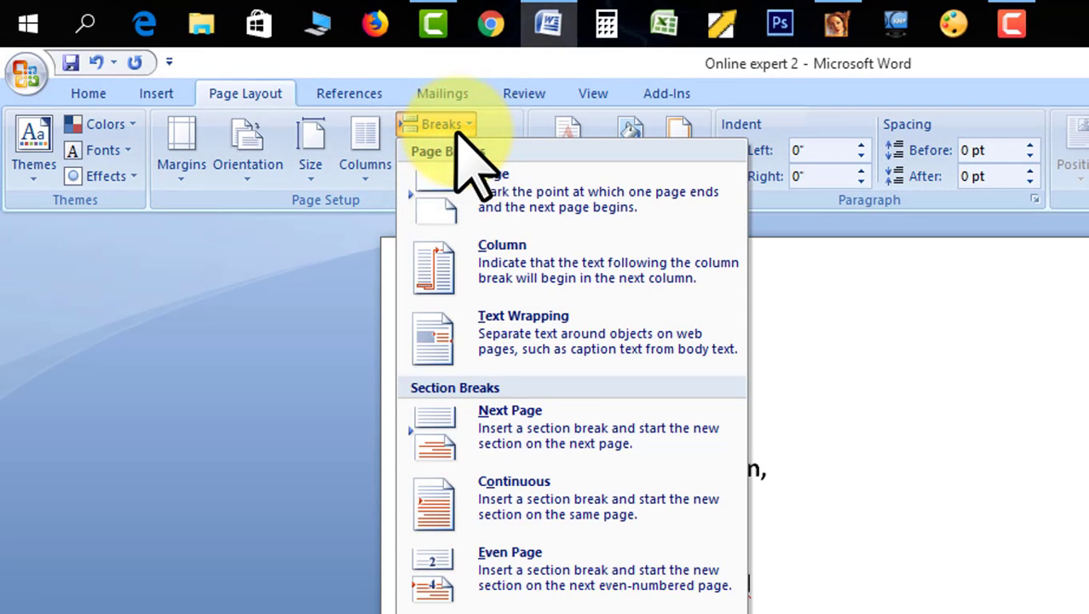
click(513, 266)
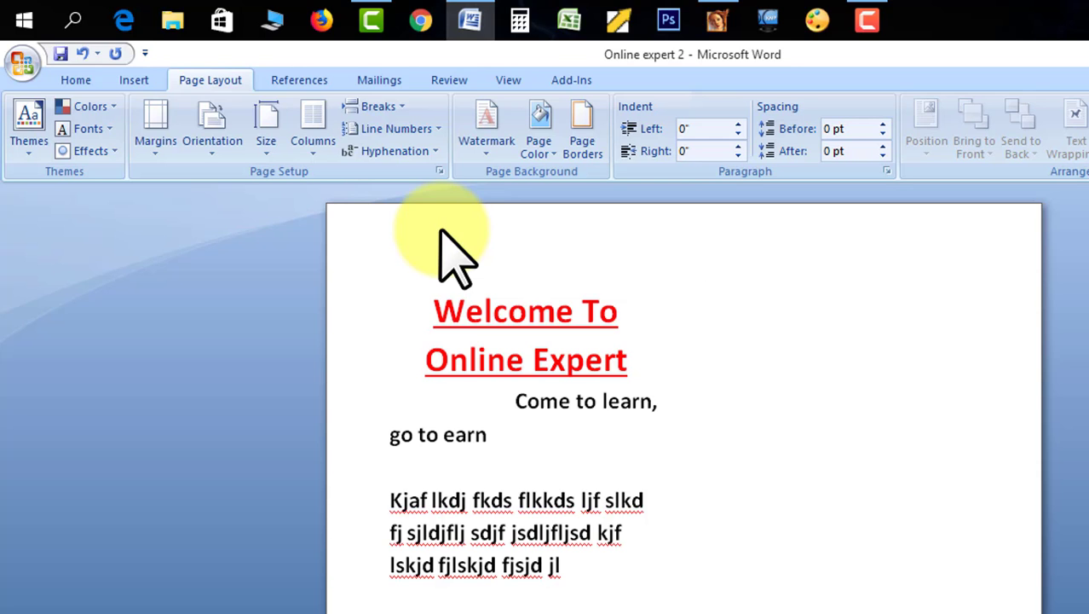
text(kjfaf ds fjhlksdl)
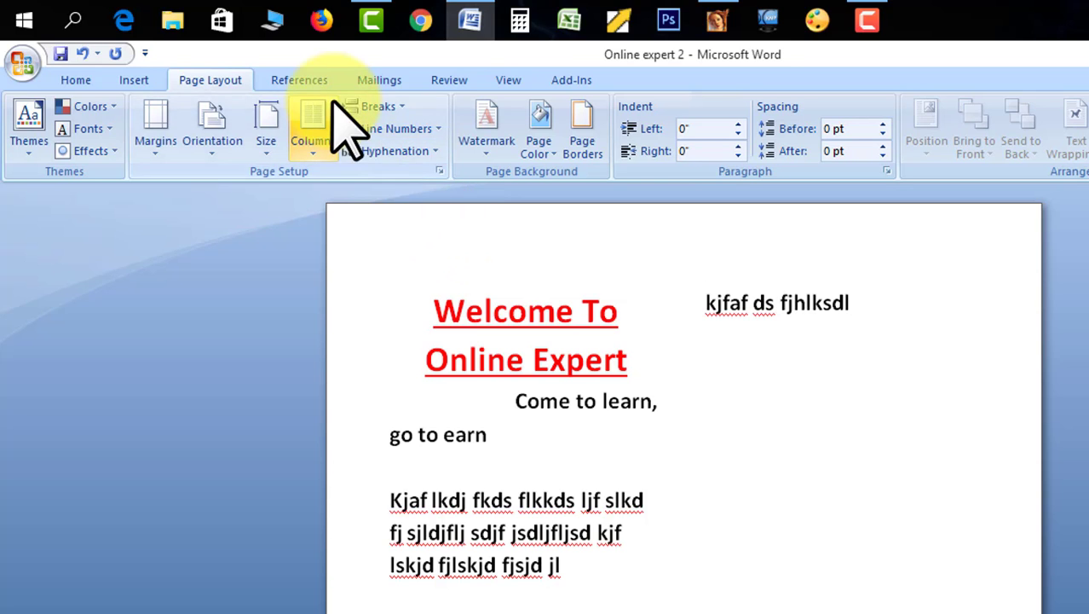
Apply continuous line numbering to the document, then set line numbers back to None
click(545, 343)
click(780, 348)
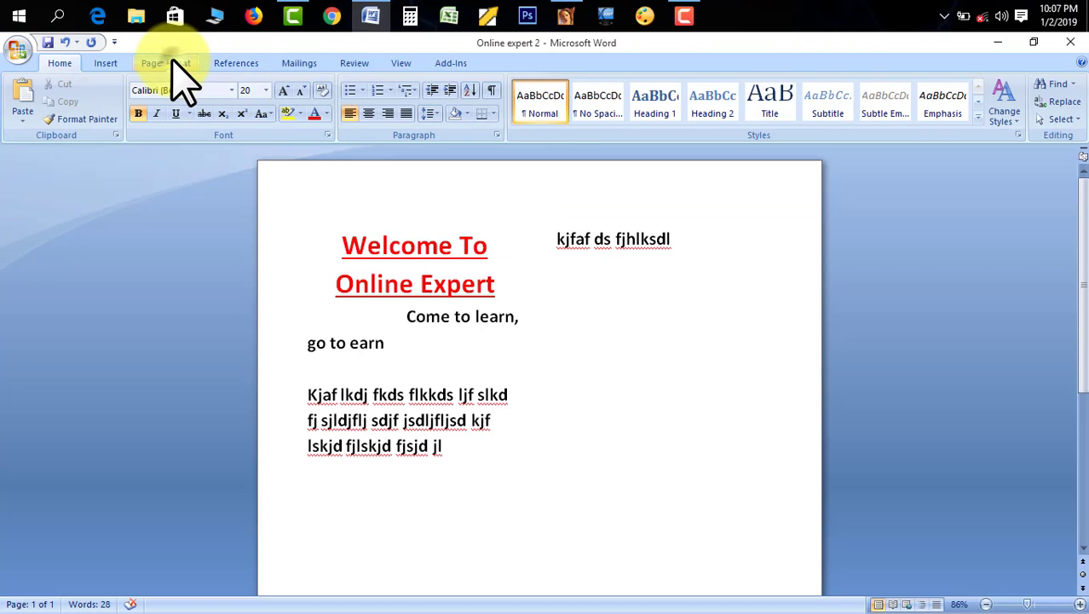
click(170, 60)
click(333, 101)
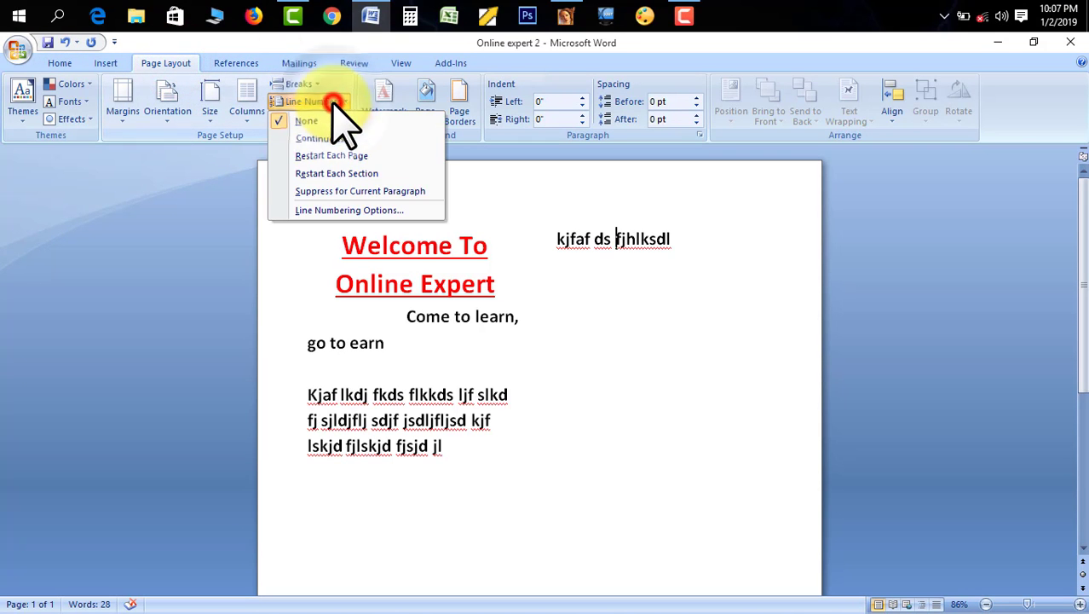
click(324, 139)
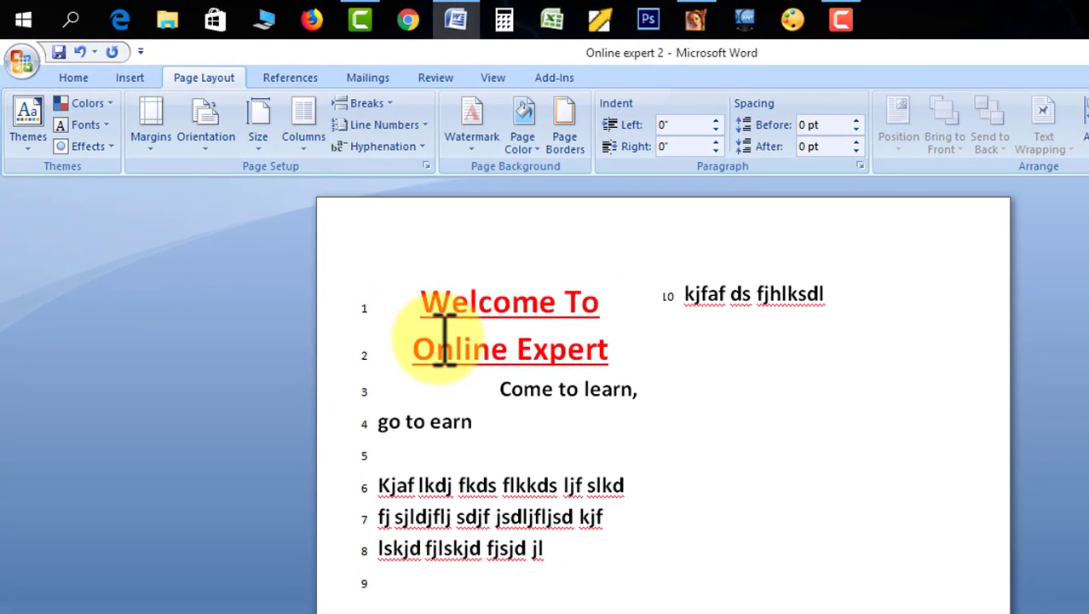
click(412, 124)
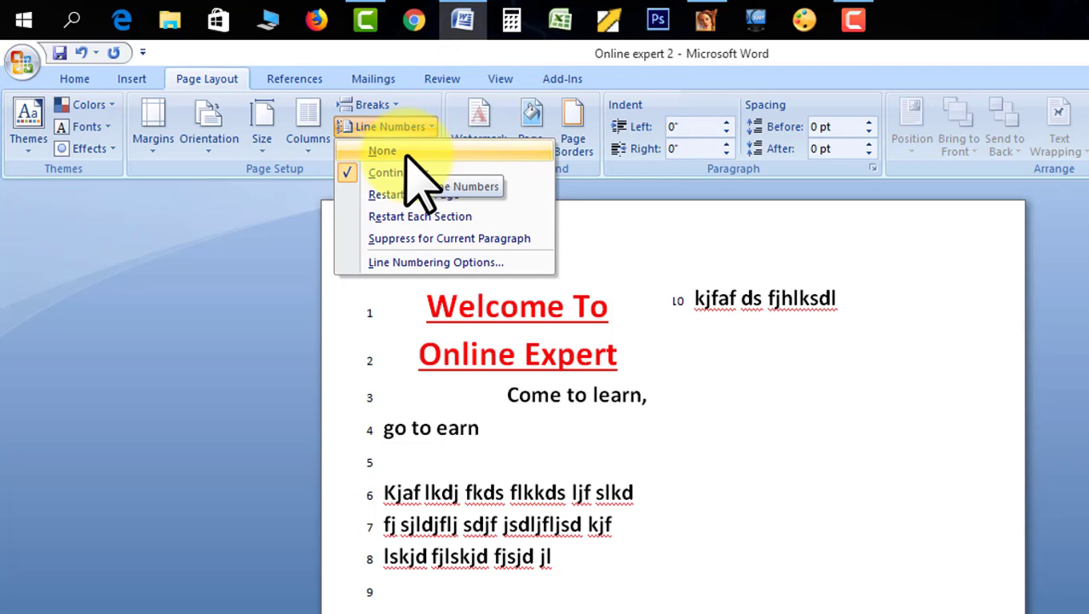
click(408, 155)
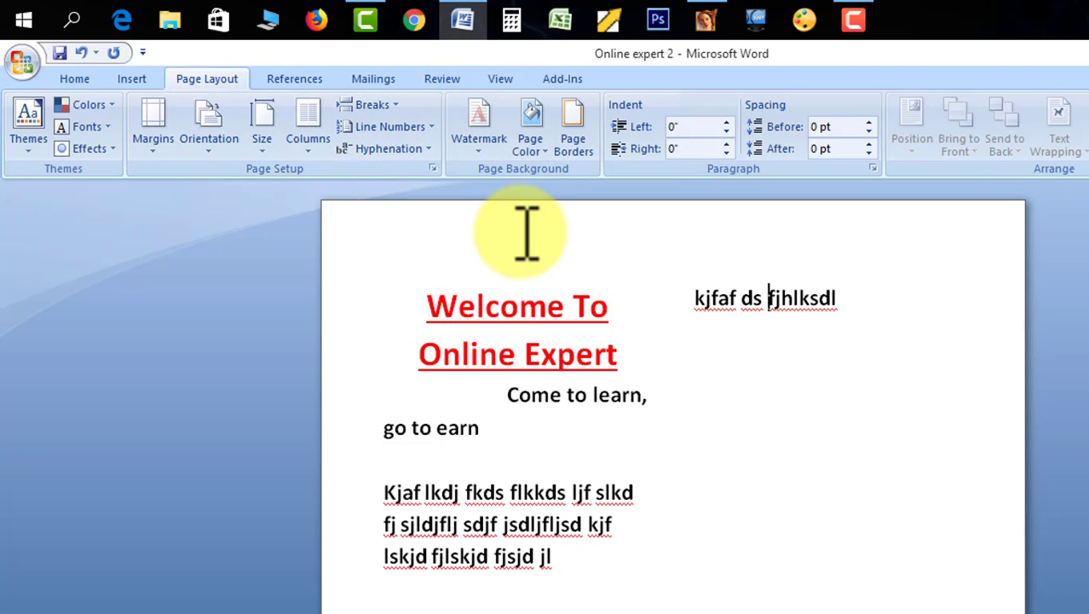
Try three columns with a column break before 'kja lfj;slj;dljf', then revert to one column
click(311, 152)
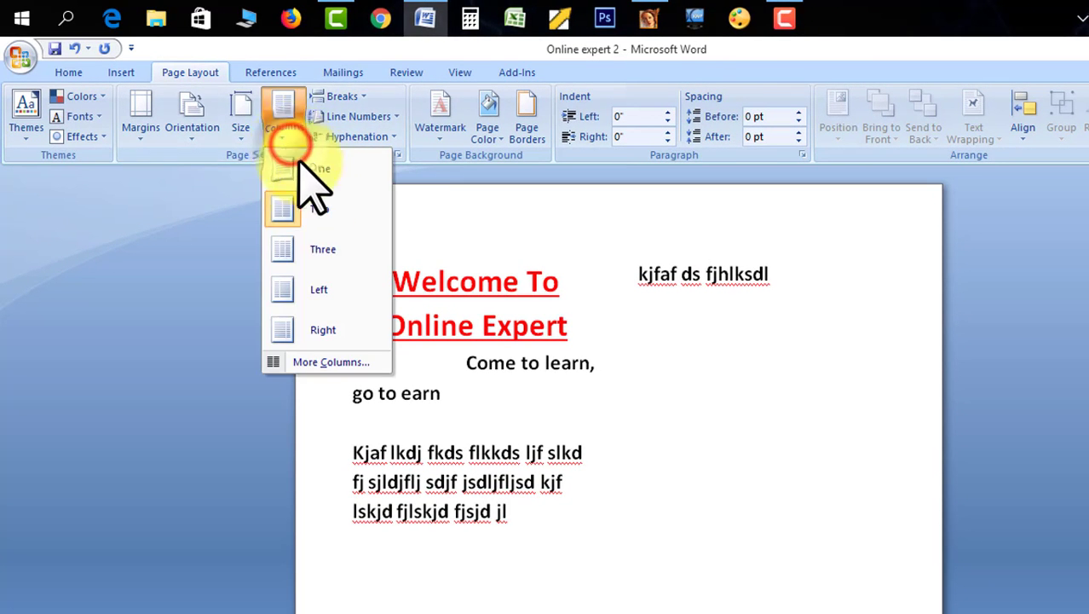
click(320, 249)
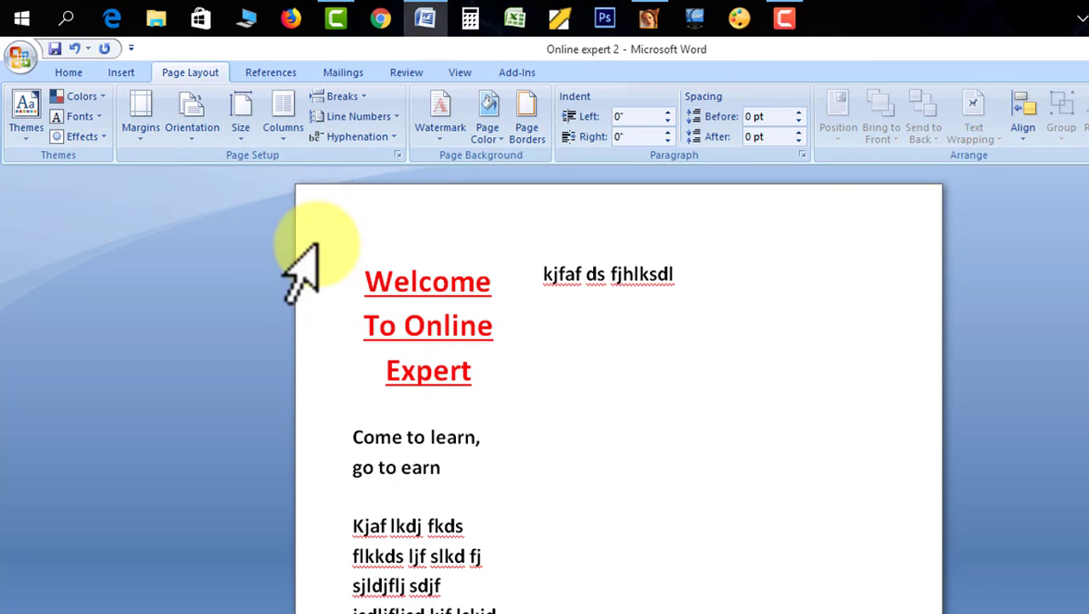
click(762, 286)
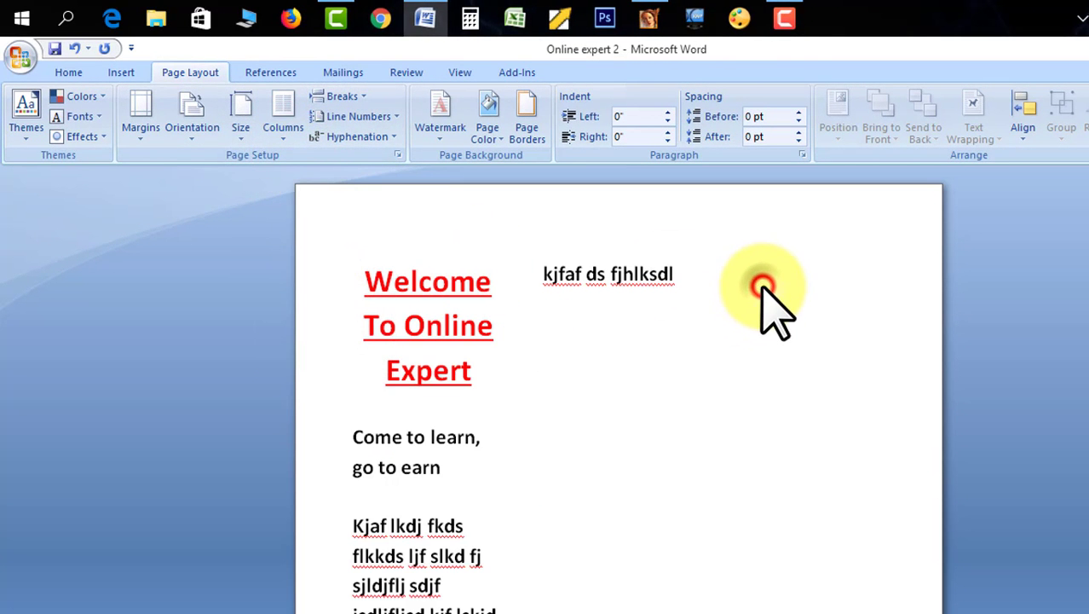
click(349, 96)
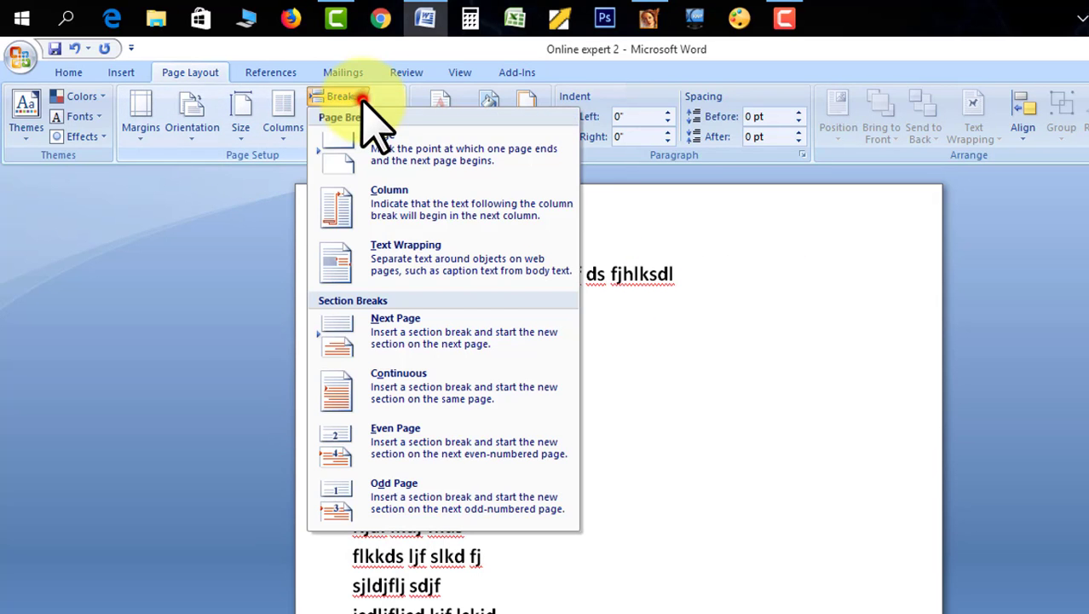
click(375, 208)
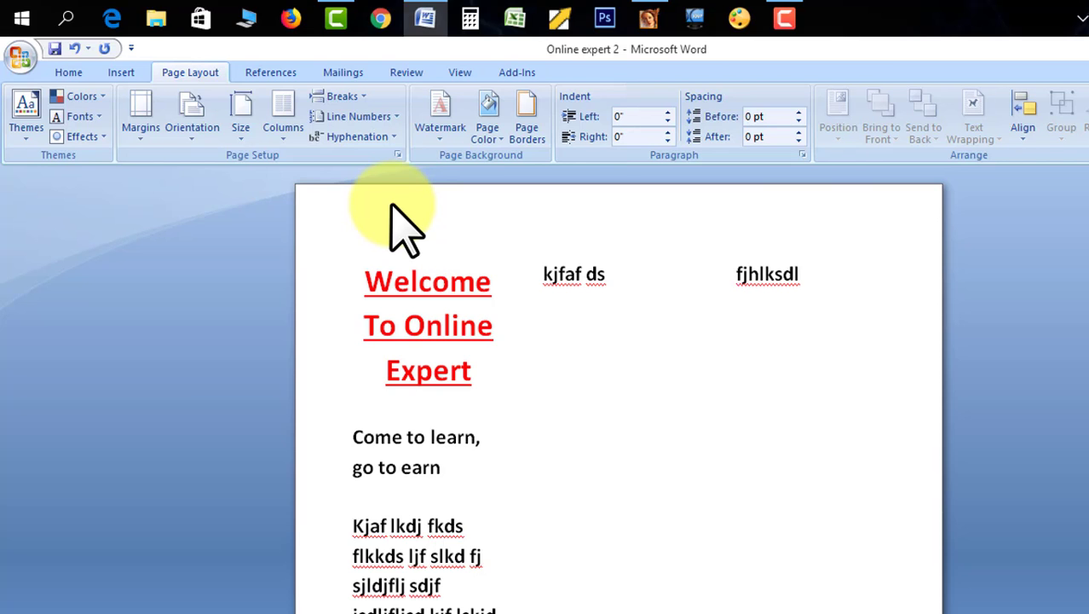
text(kja lfj;slj;dljf)
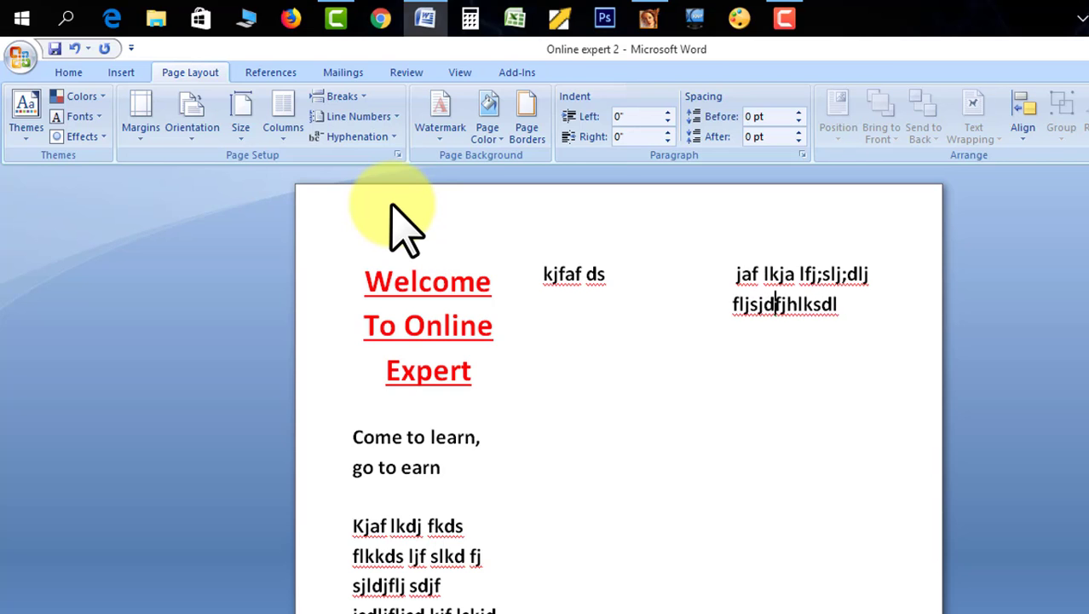
click(285, 141)
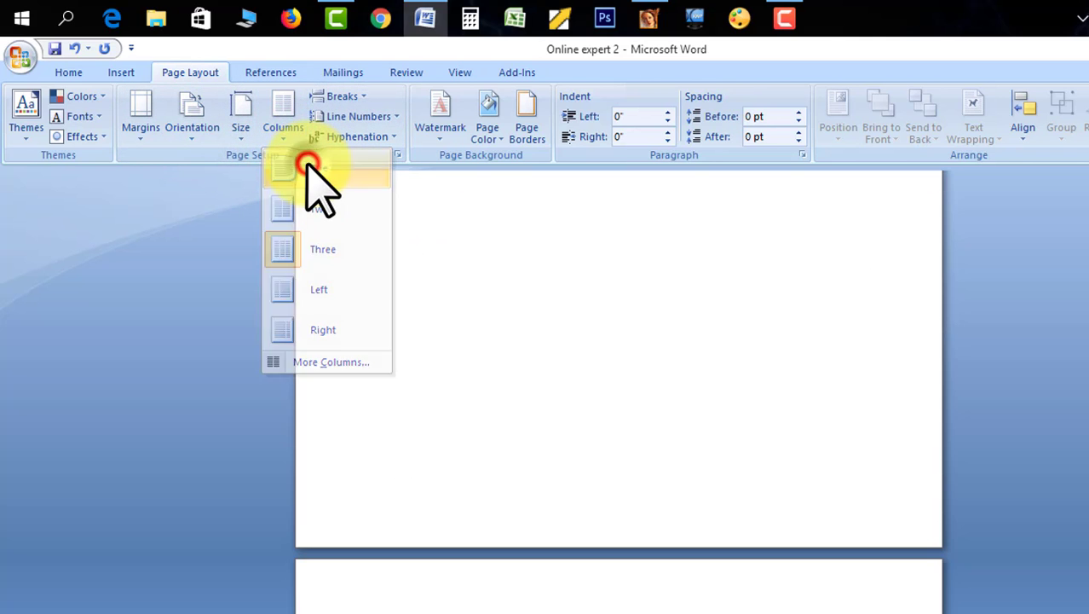
click(312, 170)
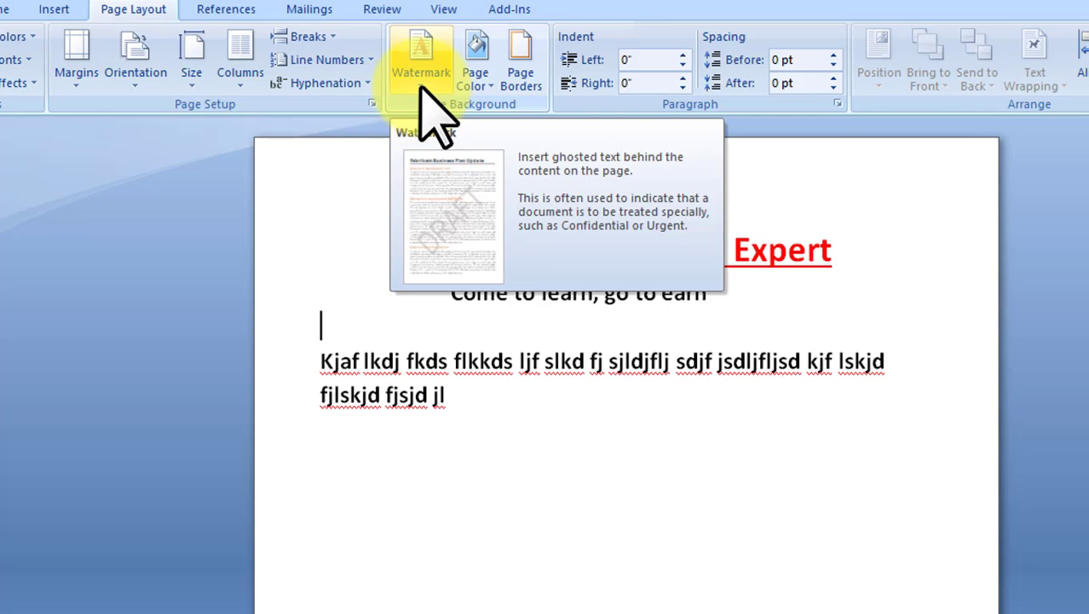
Apply the DO NOT COPY 1 watermark and add 'lkajf skdfj' after the body paragraph's text
click(421, 86)
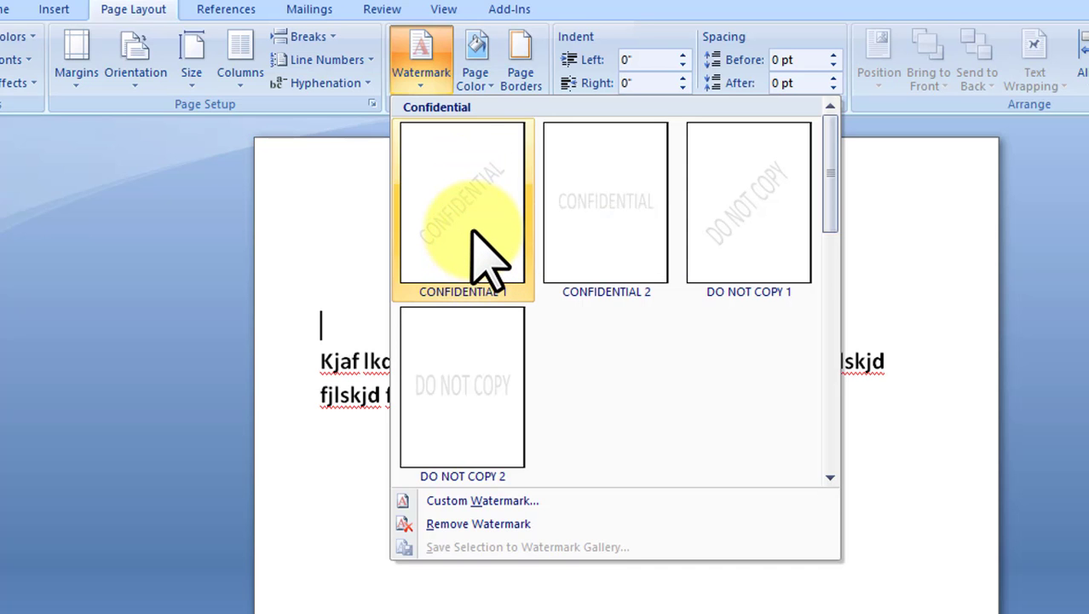
click(757, 224)
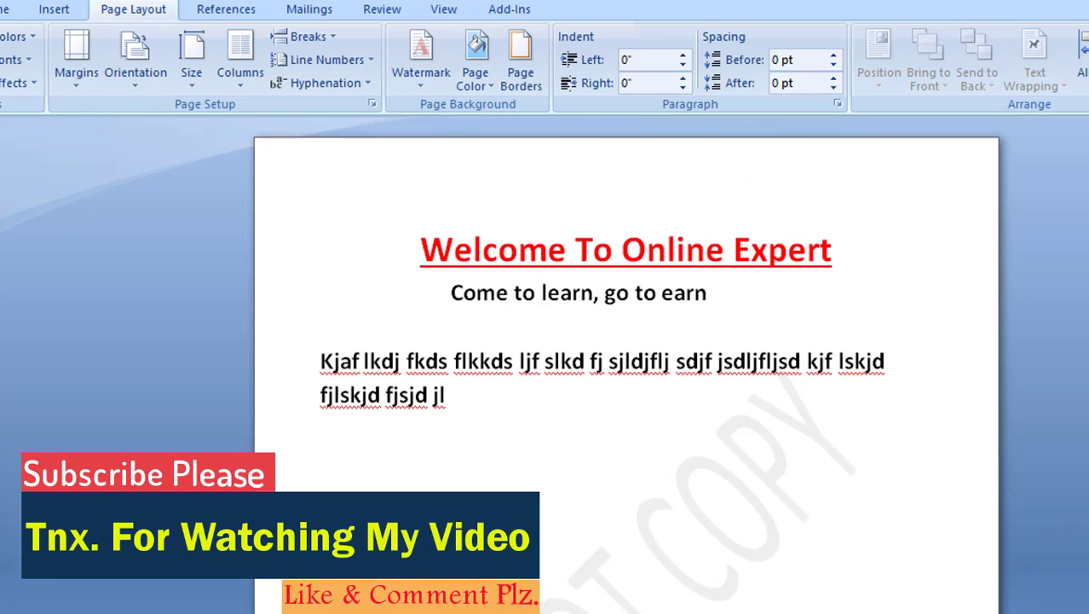
scroll(627, 367, down, 5)
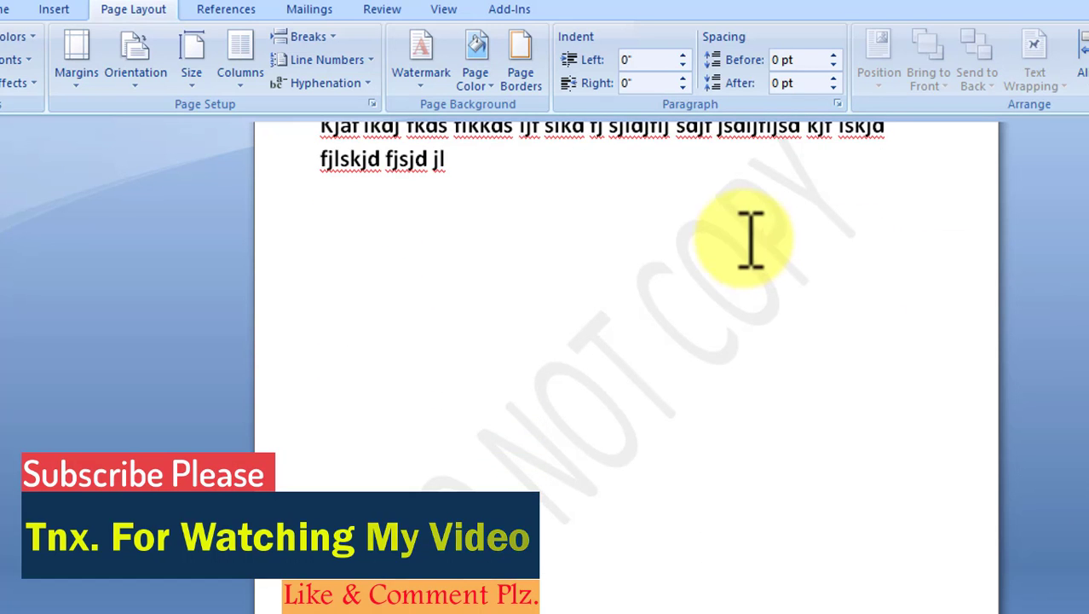
click(479, 171)
text(lkajf skdfj lajs dflkj alkjdf kja;ldsjf;lkjasdlkjf)
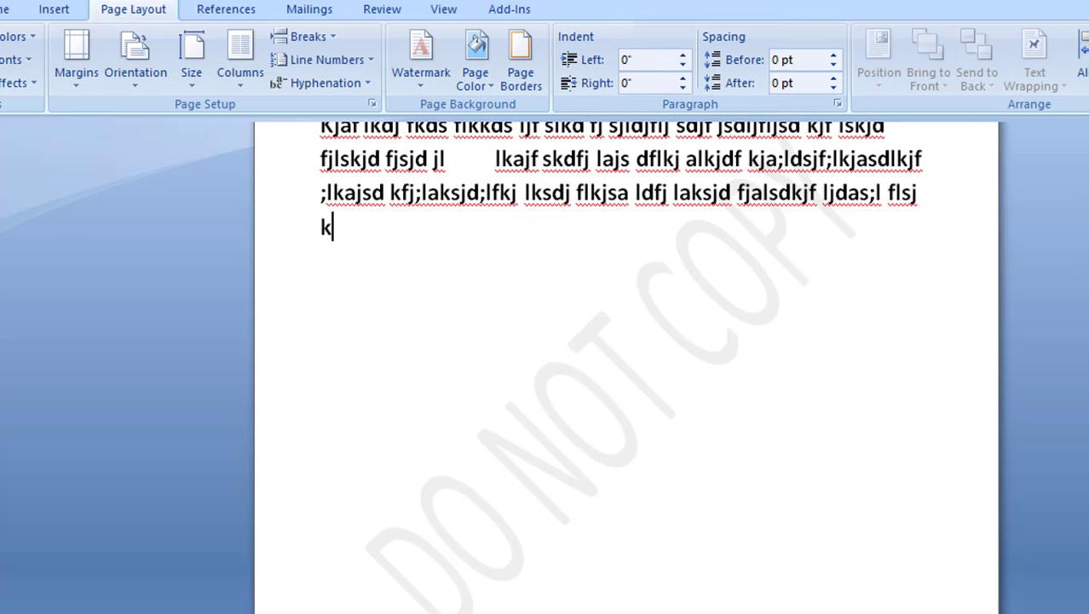
scroll(627, 366, up, 3)
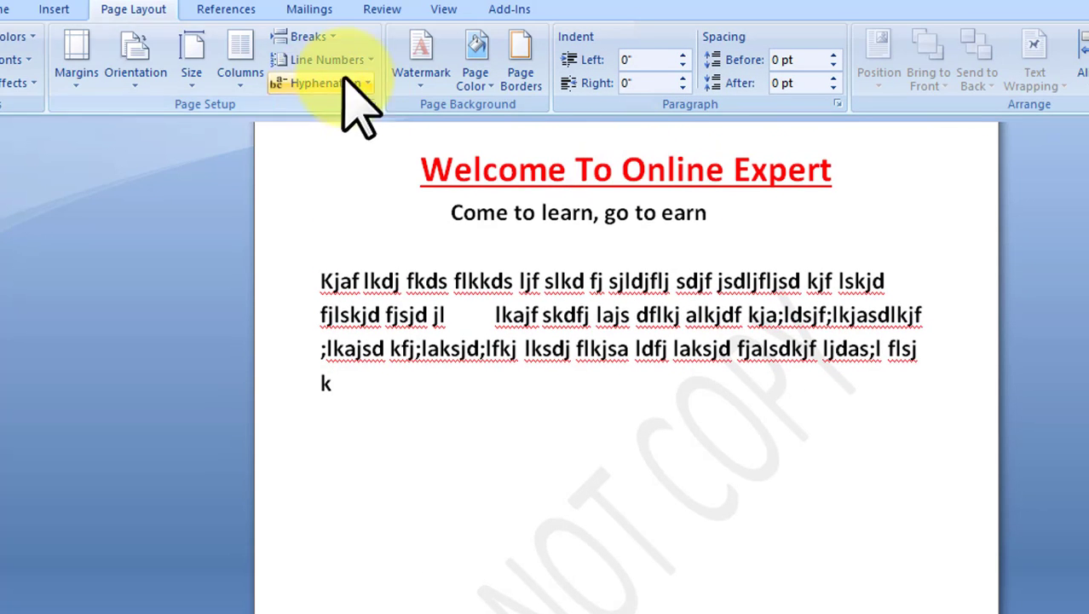
Remove the DO NOT COPY watermark and apply a custom text watermark reading 'Subscribe'
click(426, 85)
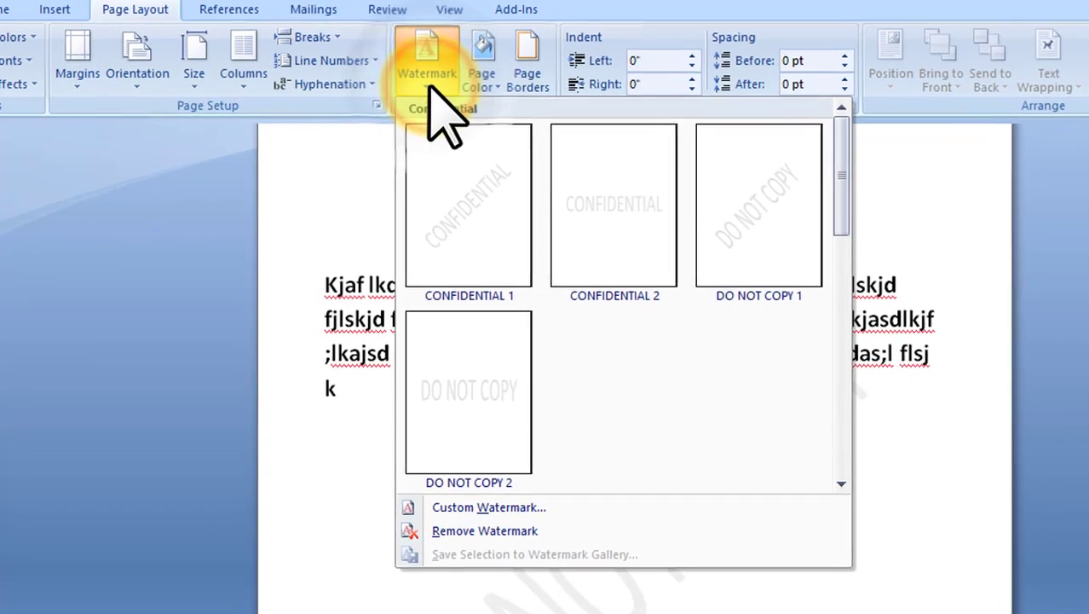
click(452, 580)
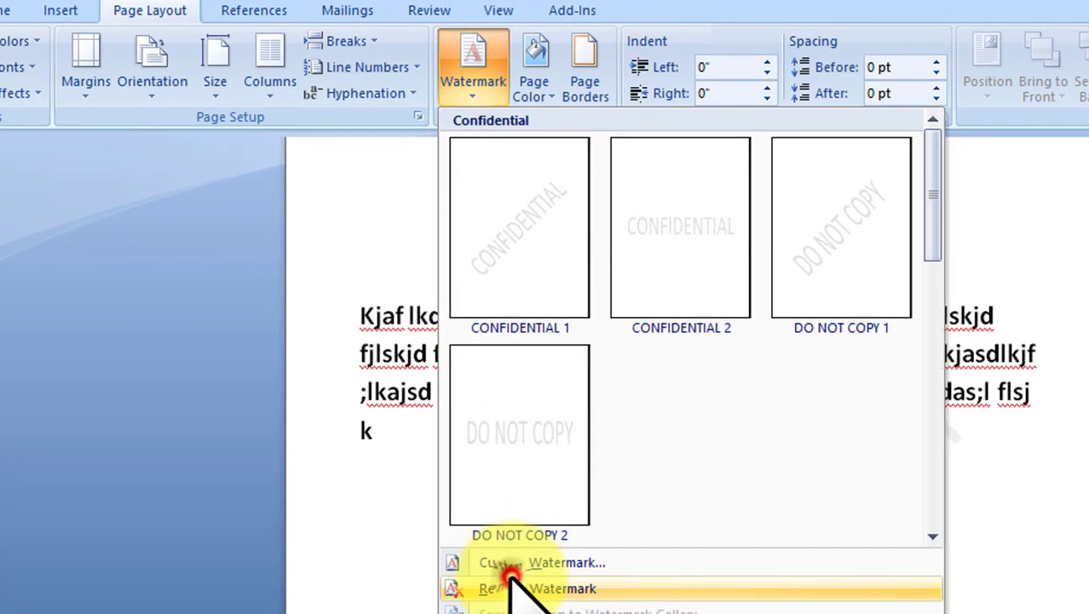
click(473, 81)
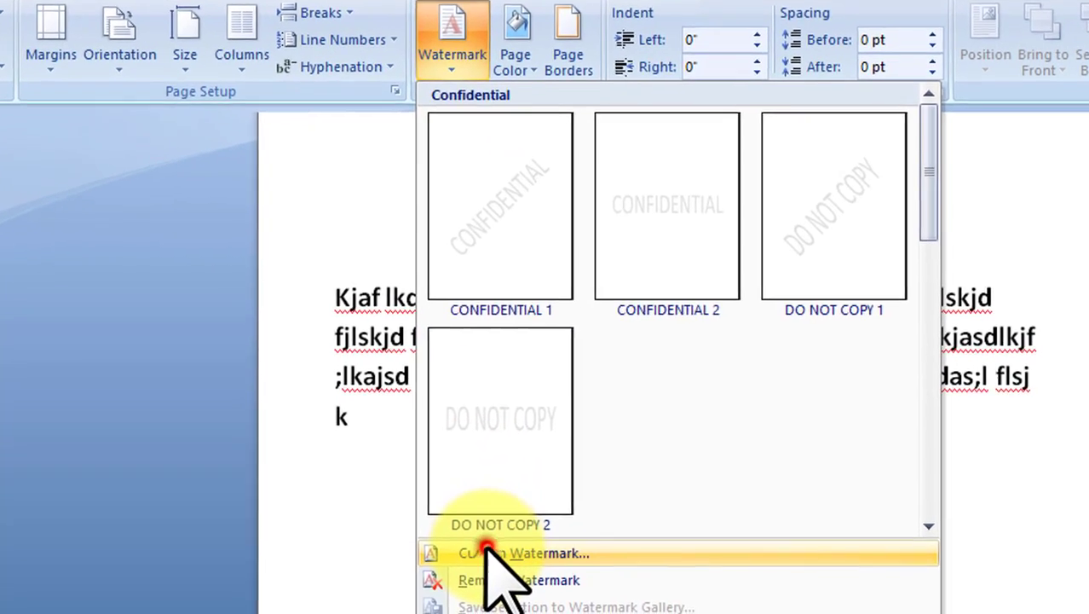
click(507, 563)
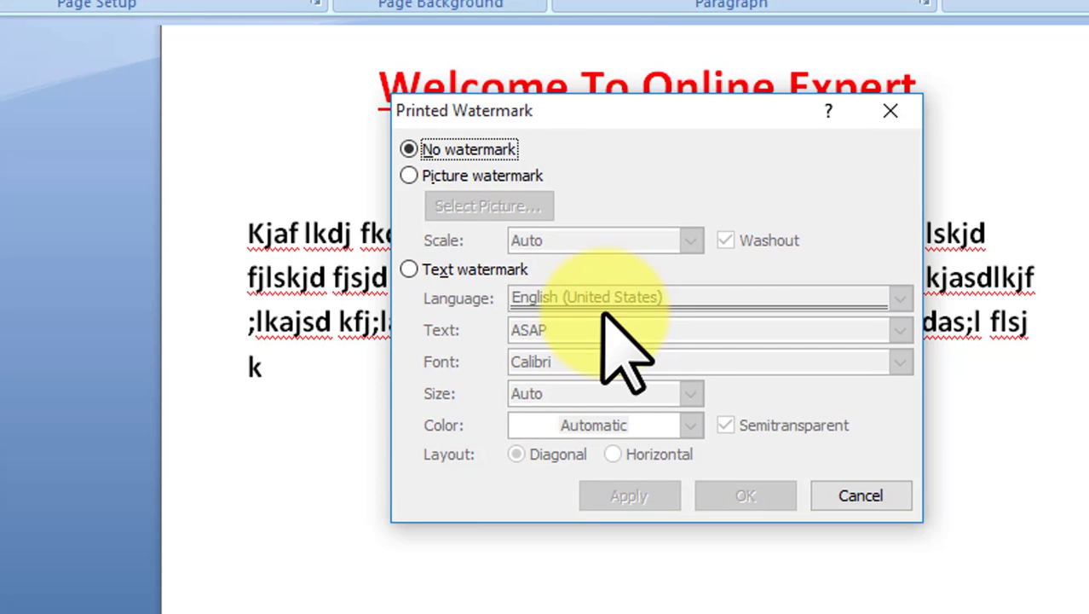
click(409, 271)
click(573, 329)
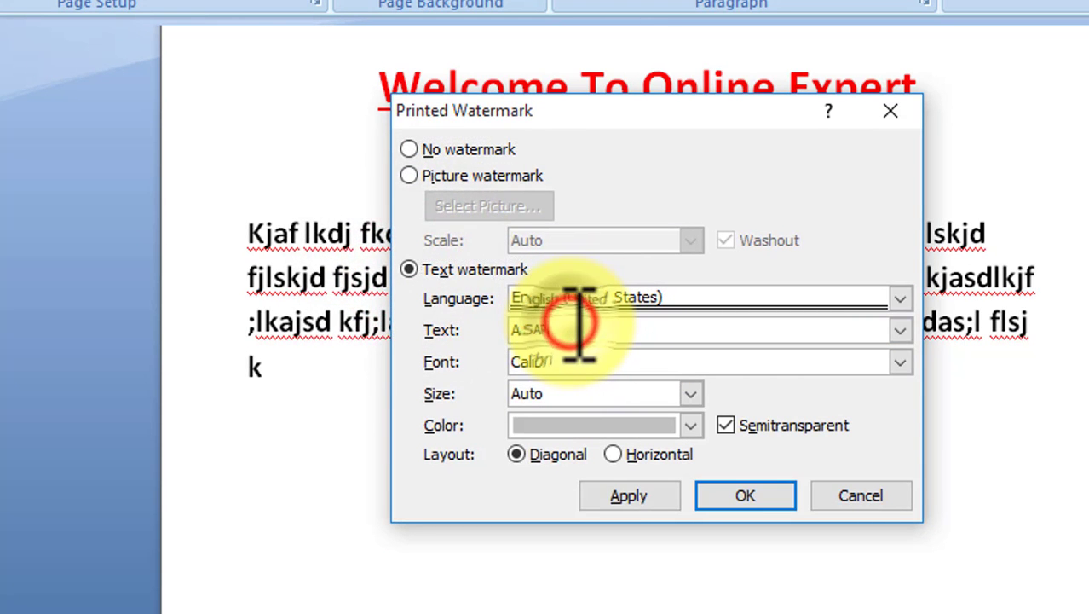
key(BackSpace)
key(BackSpace)
key(BackSpace)
key(BackSpace)
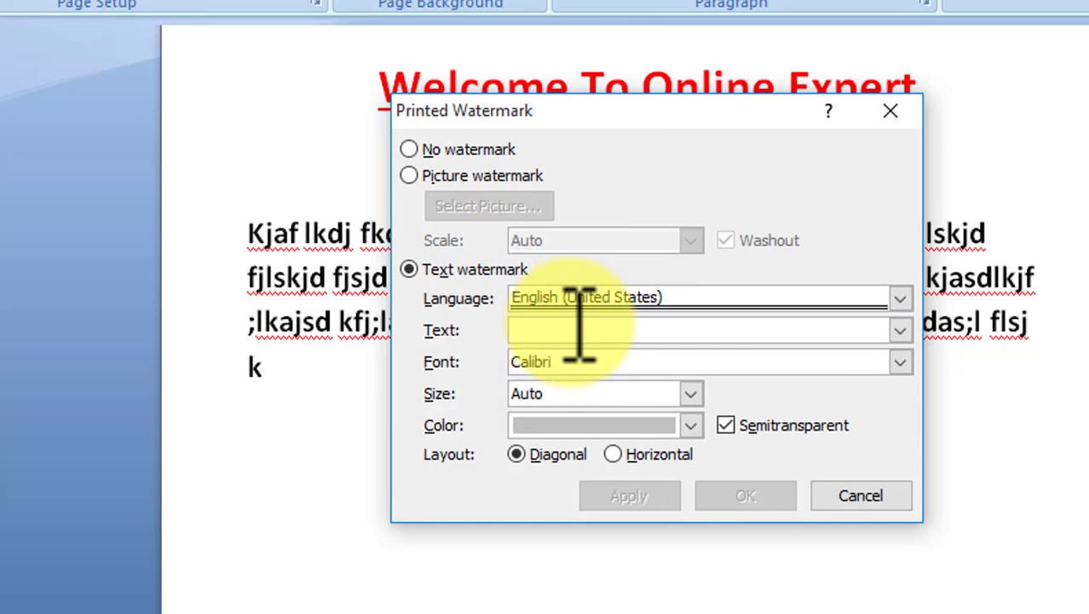
text(O)
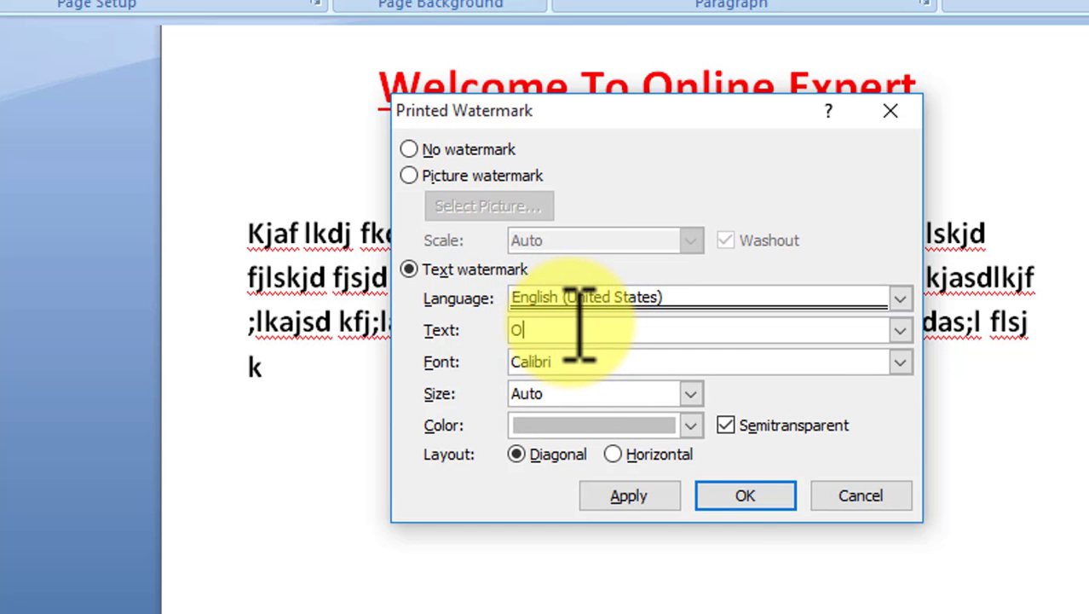
key(BackSpace)
text(Subscribe)
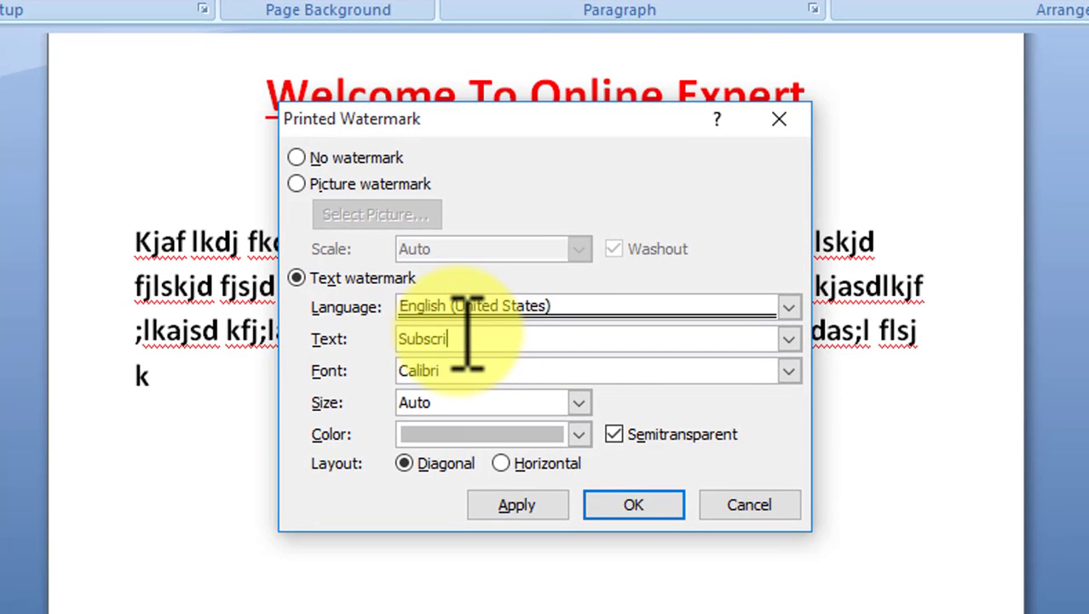
click(634, 504)
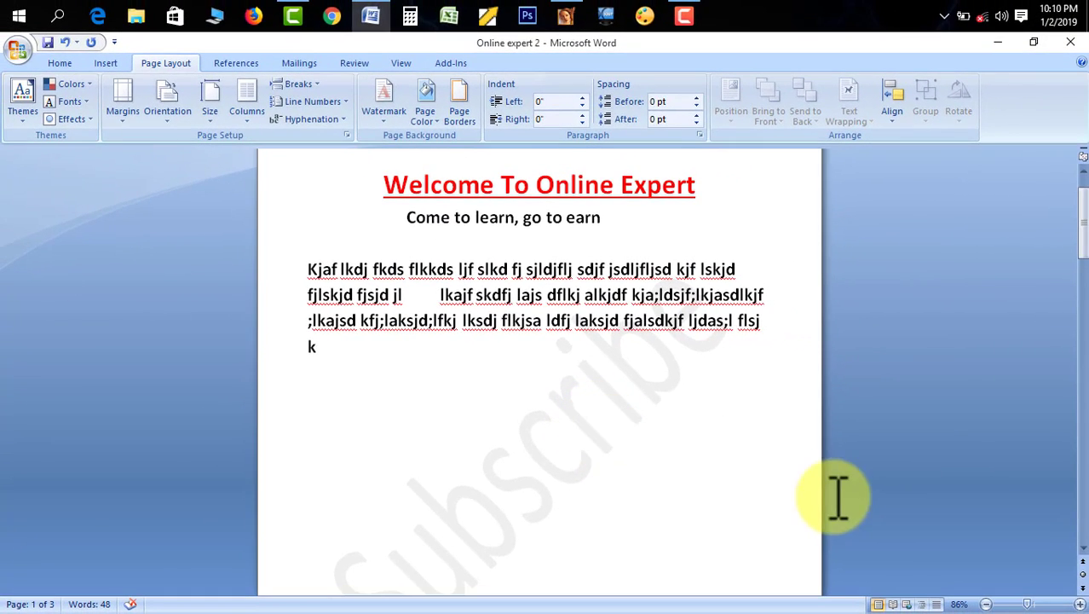
Scroll the document to view the Subscribe watermark behind the text
click(1083, 549)
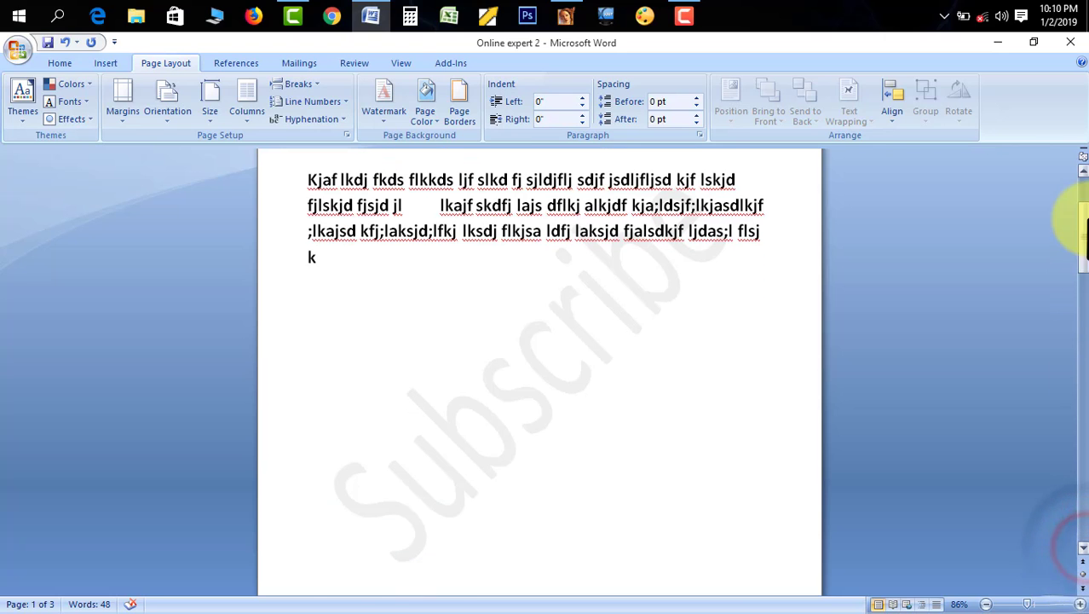
mouse_move(1083, 223)
mouse_down()
mouse_move(1079, 207)
mouse_move(1079, 260)
mouse_move(1081, 208)
mouse_up()
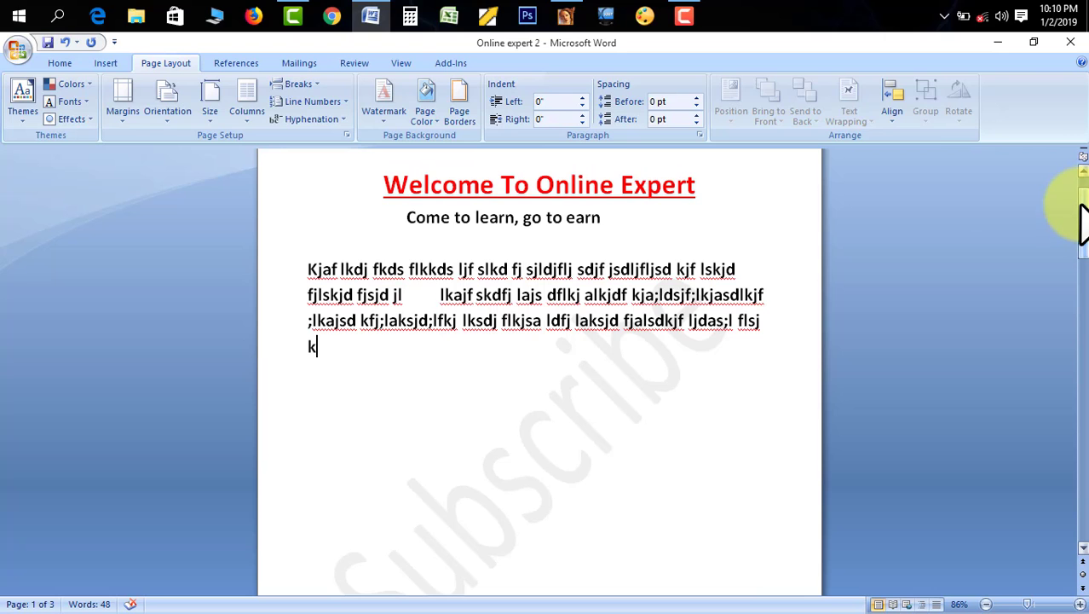
click(379, 113)
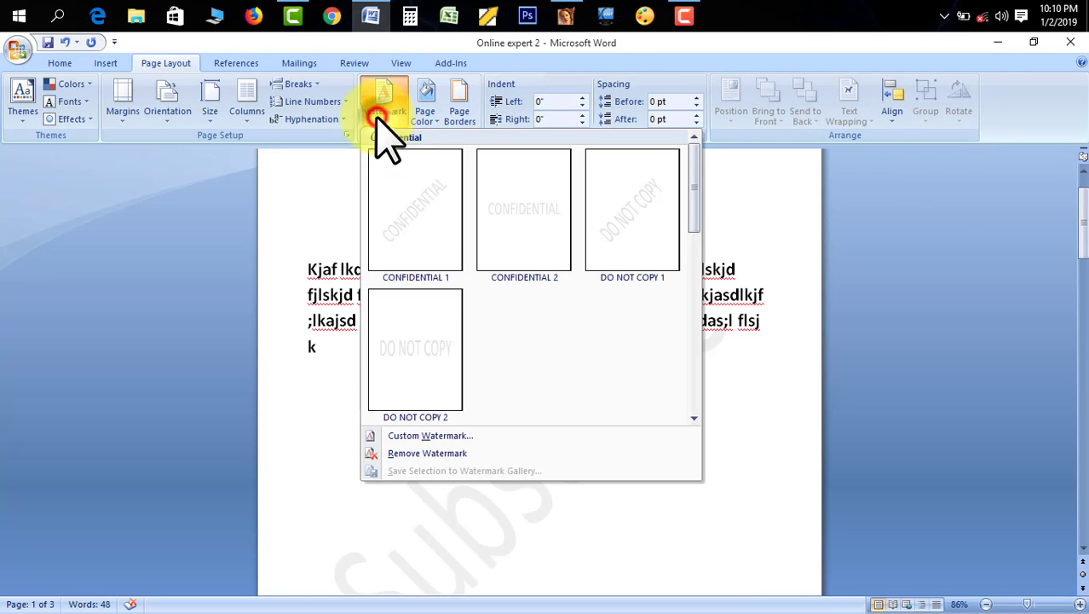
Remove the Subscribe watermark and give the page a light blue background colour
click(418, 474)
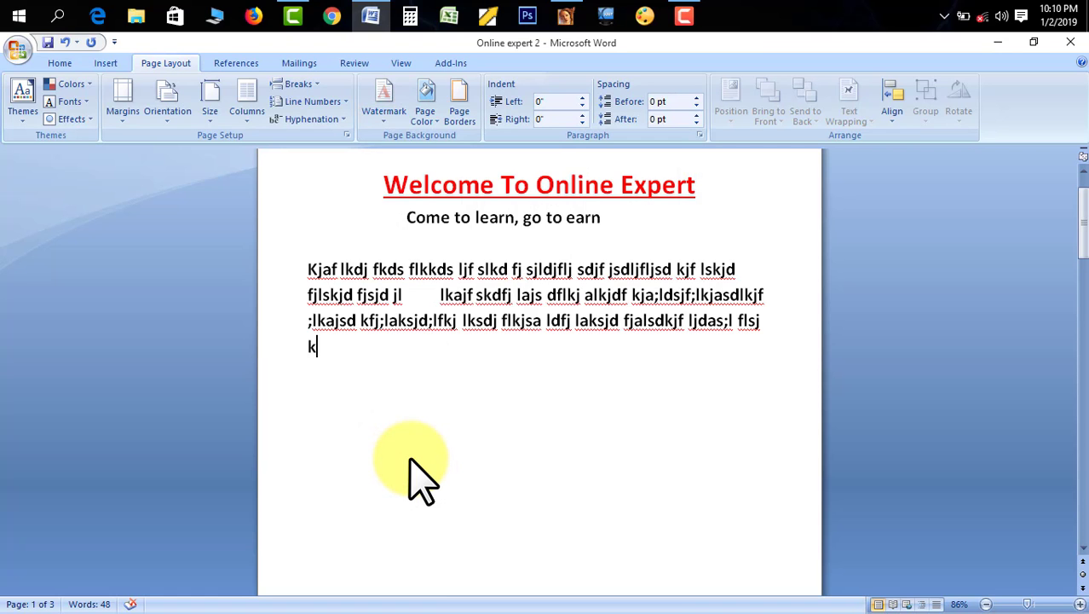
click(430, 119)
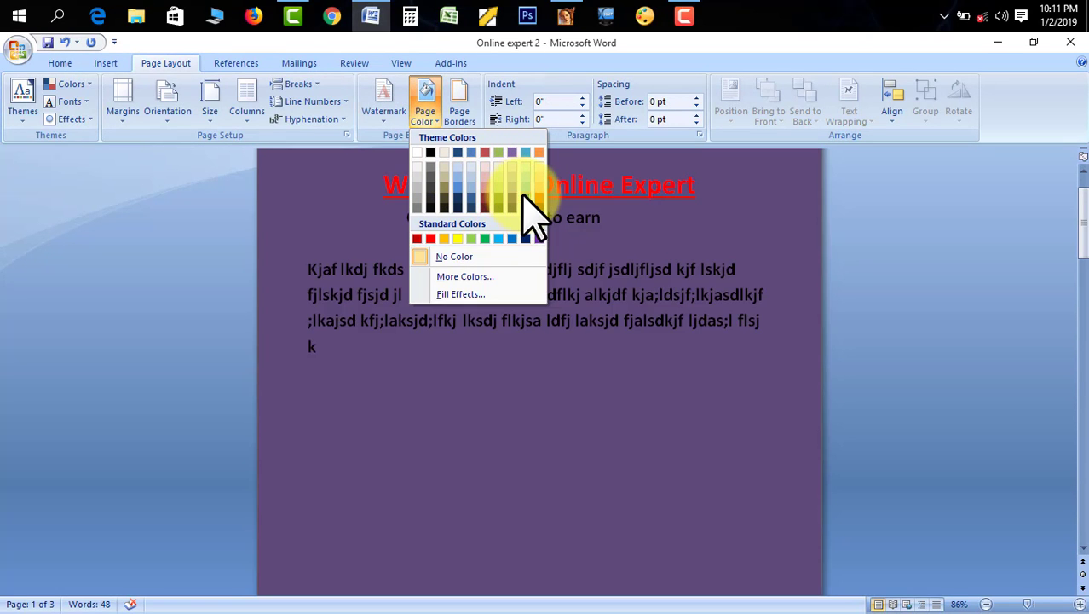
click(525, 193)
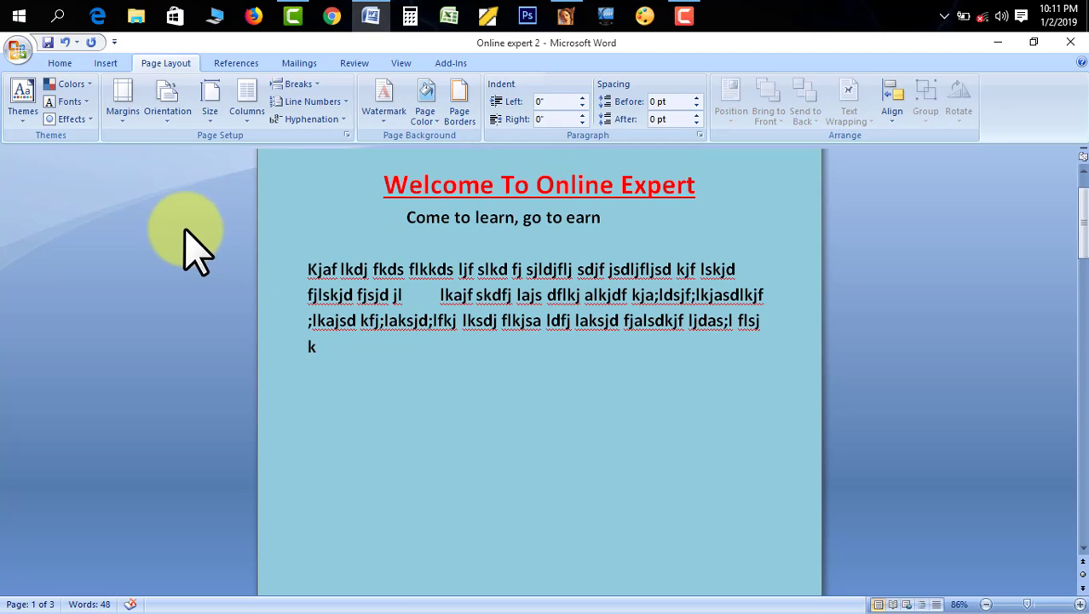
Show 'Online expert 2' in Print Preview, zoomed to 100%
click(20, 48)
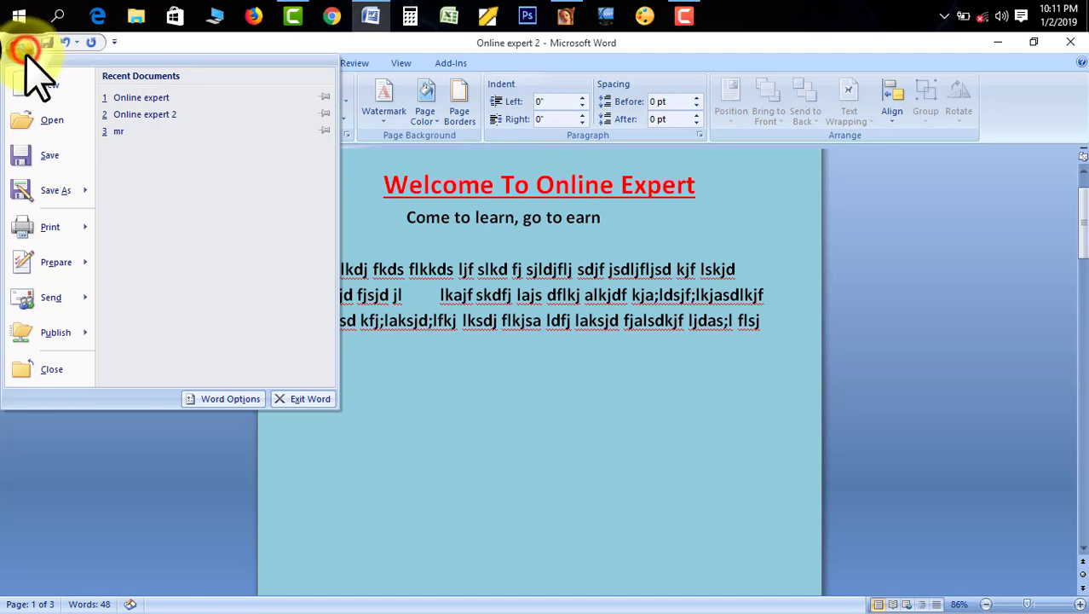
mouse_move(59, 230)
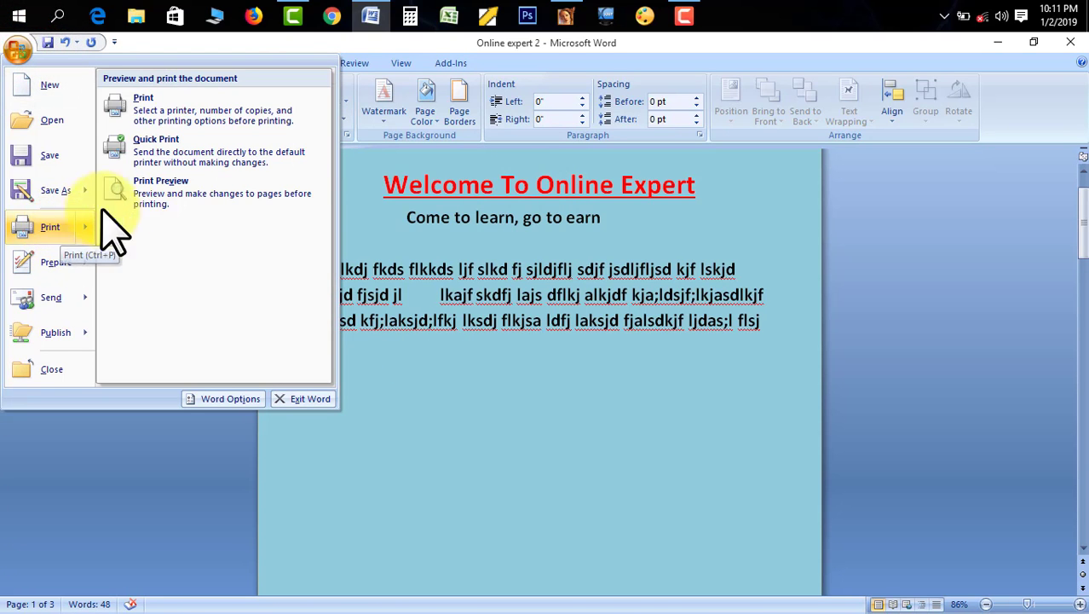
click(134, 196)
click(445, 244)
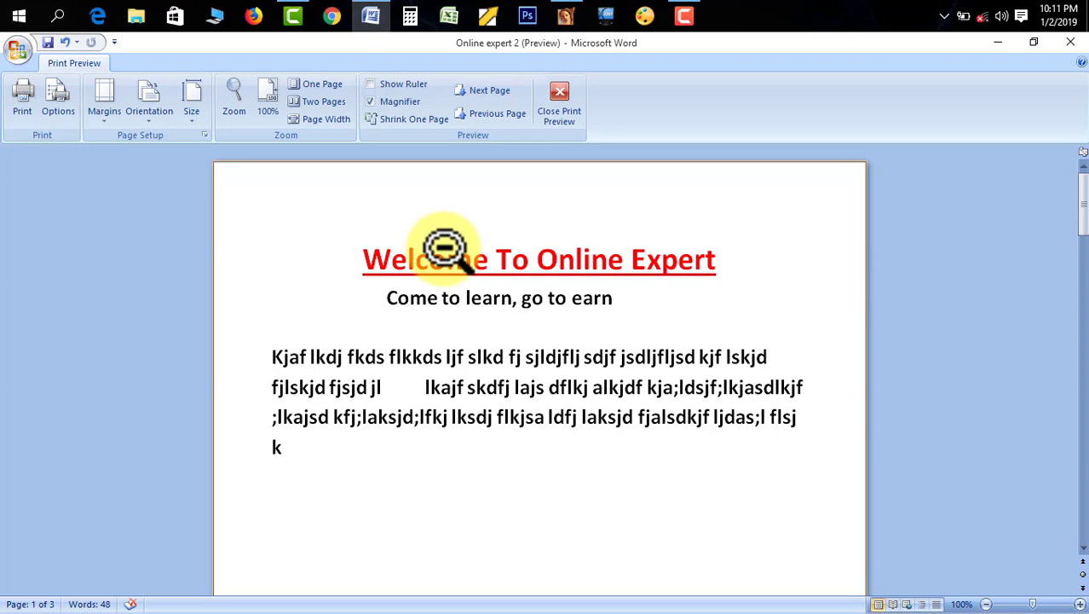
Close Print Preview and set the page colour to No Color
click(560, 102)
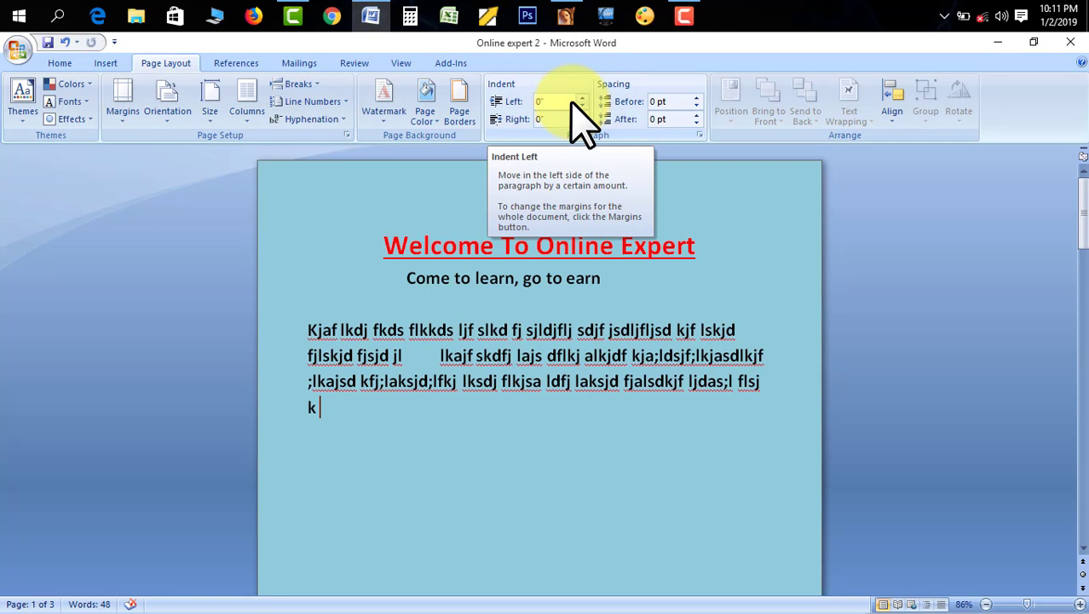
click(424, 113)
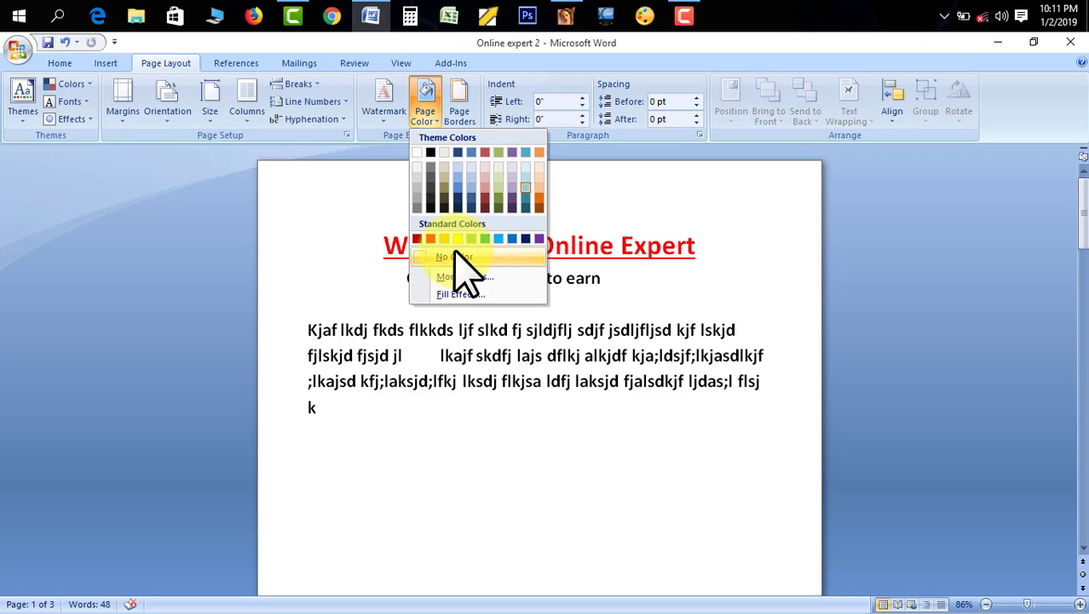
click(454, 255)
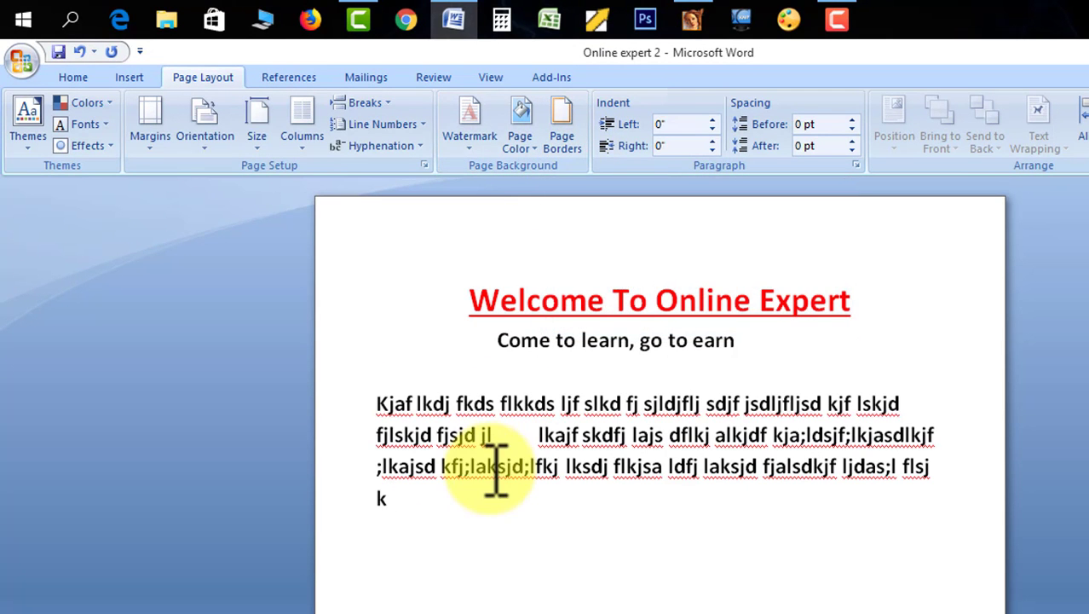
drag(407, 503, 373, 407)
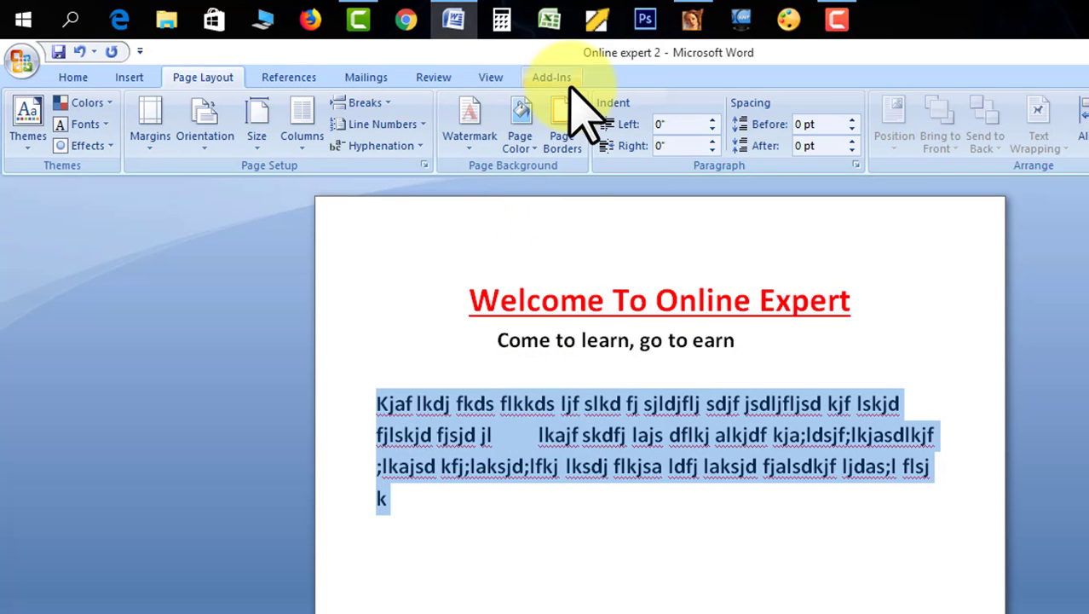
click(559, 120)
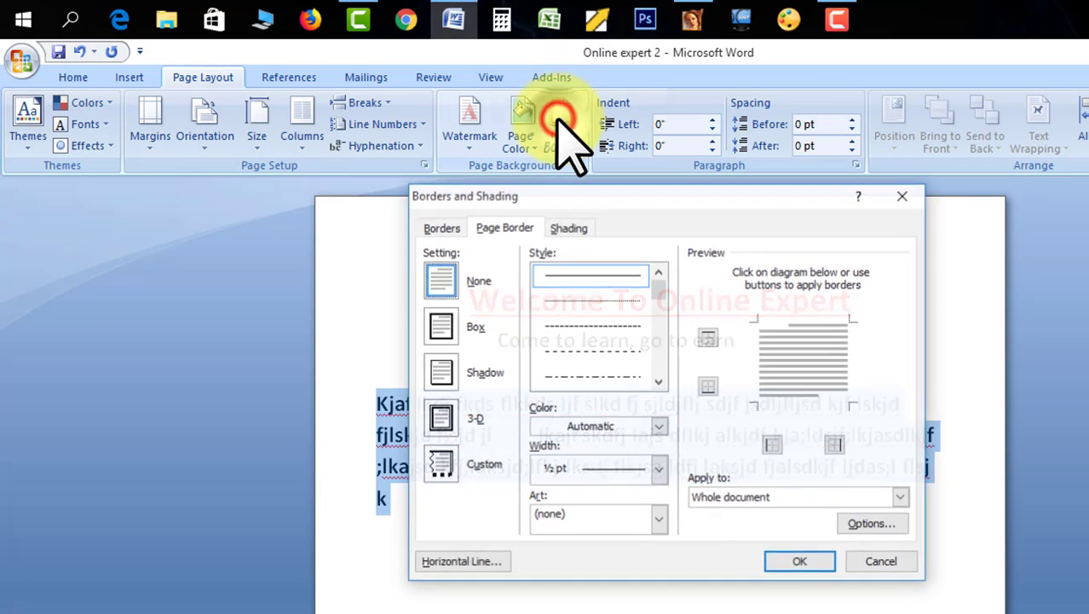
click(450, 225)
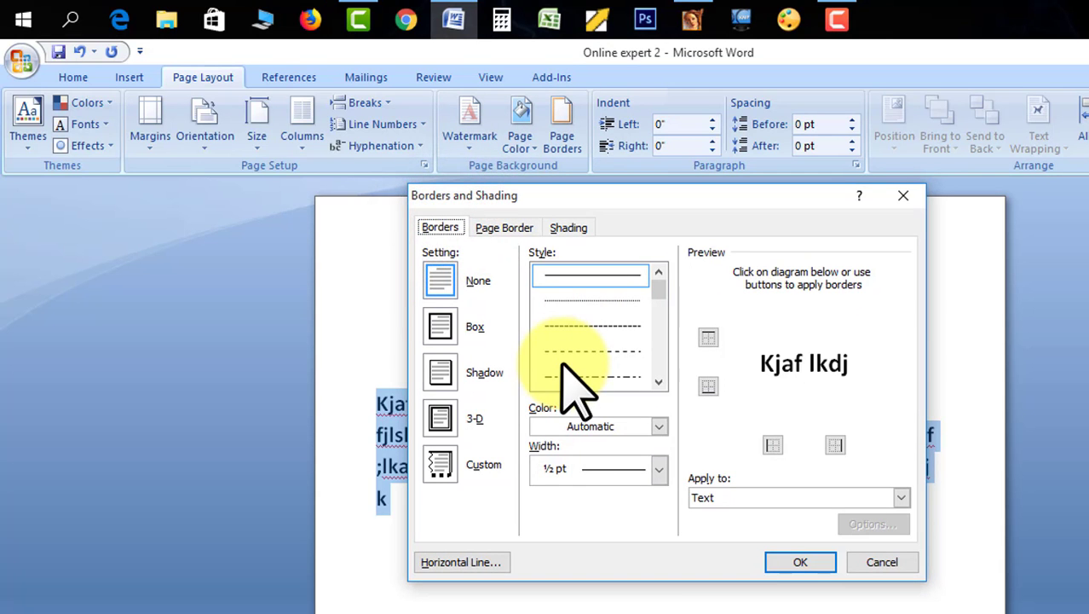
click(658, 381)
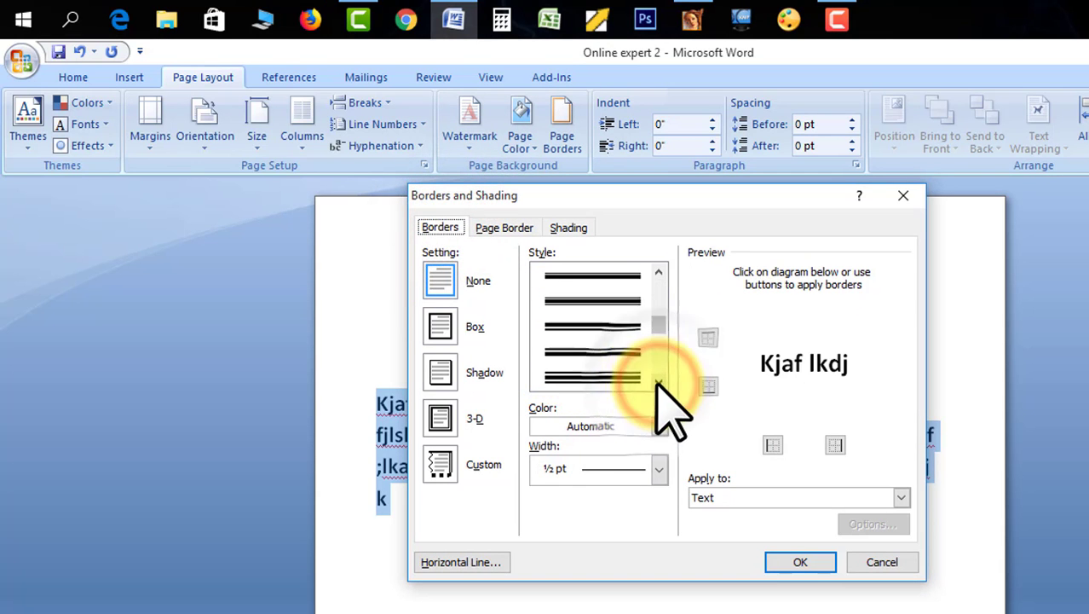
scroll(631, 379, down, 1)
click(622, 375)
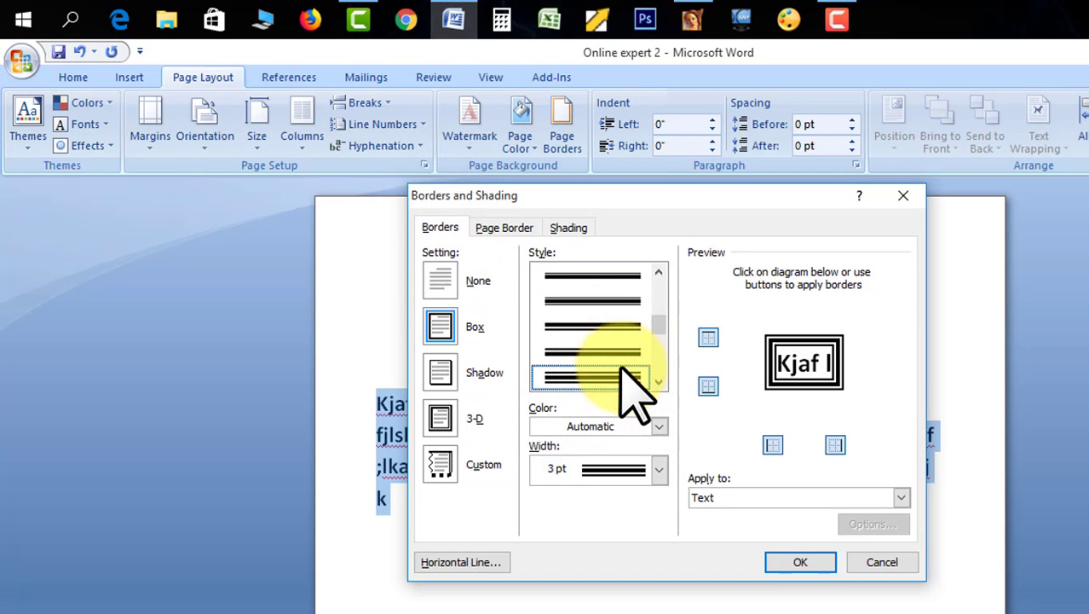
click(658, 426)
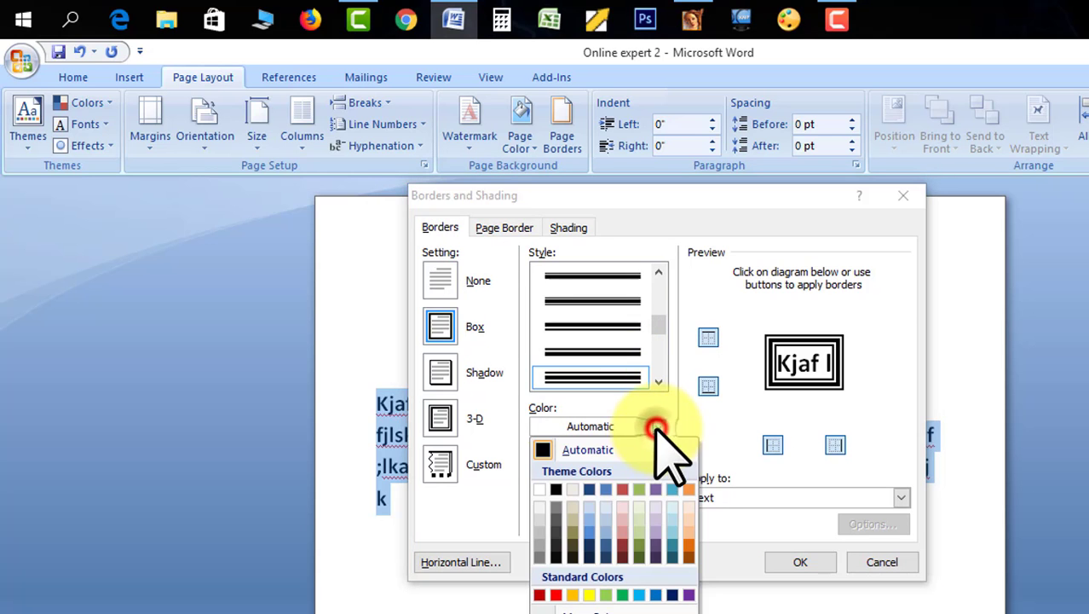
click(605, 536)
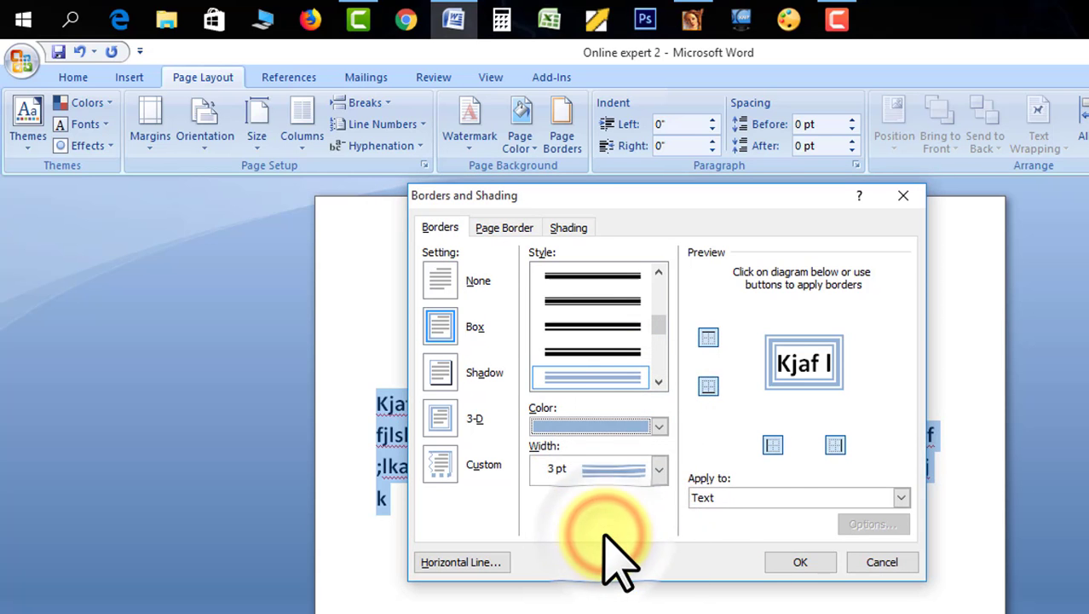
click(805, 563)
click(799, 563)
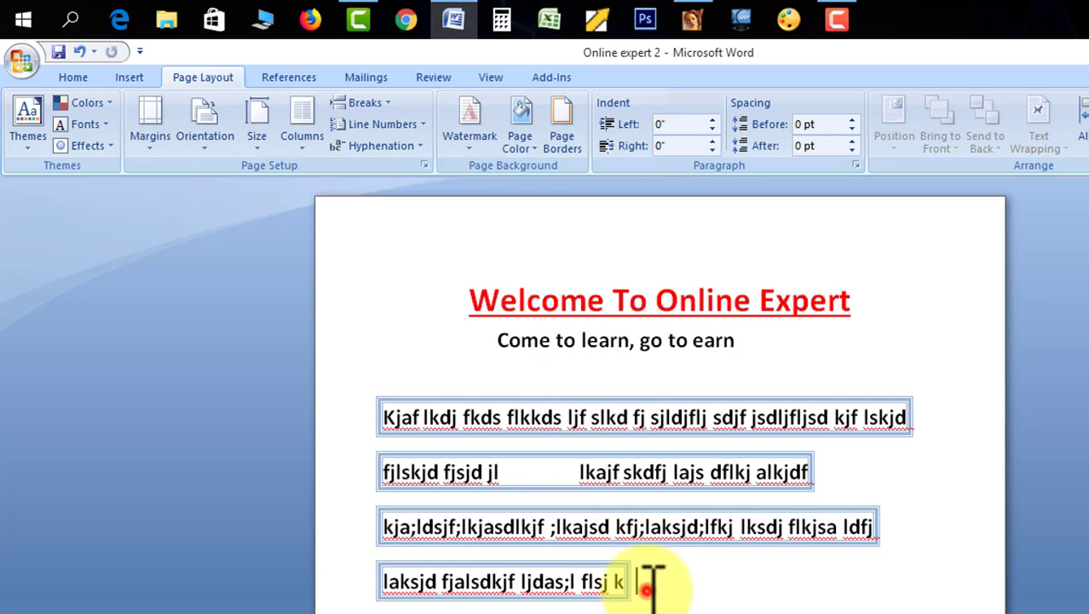
drag(650, 586, 376, 401)
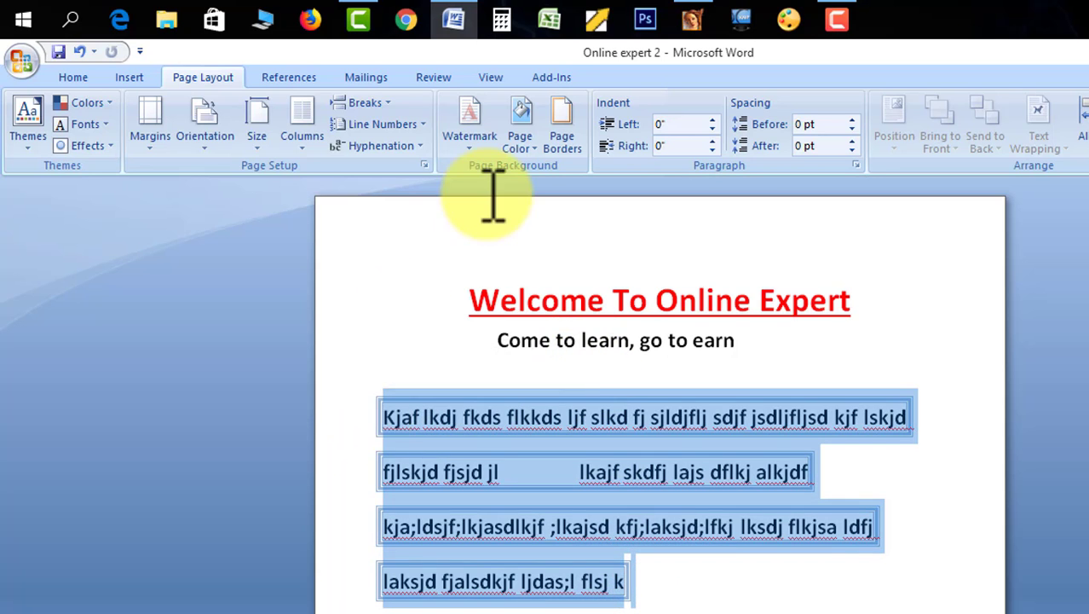
click(562, 140)
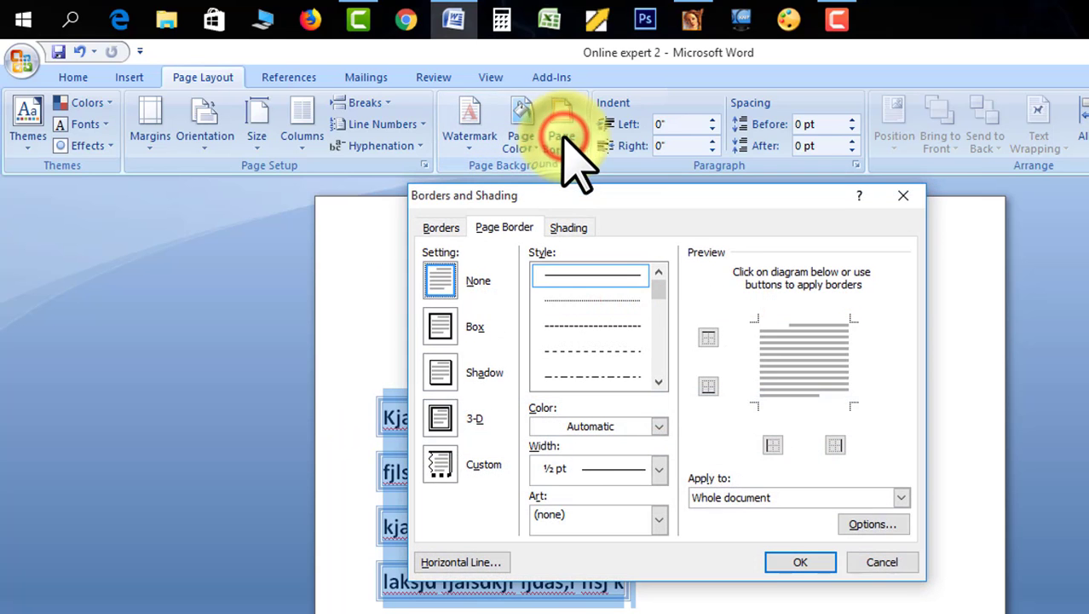
click(443, 228)
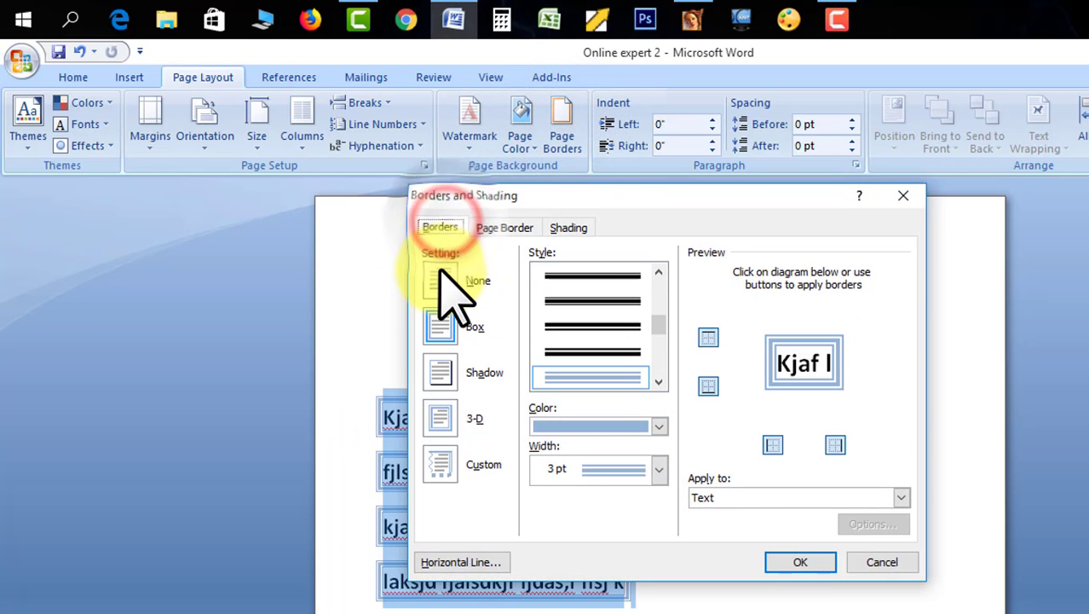
click(440, 281)
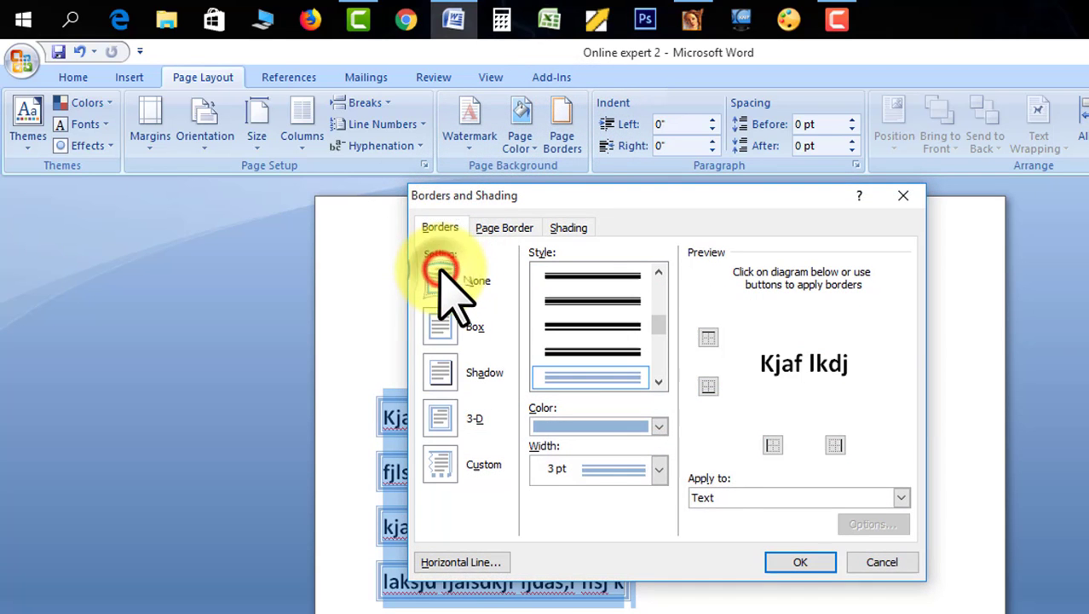
click(802, 563)
click(706, 555)
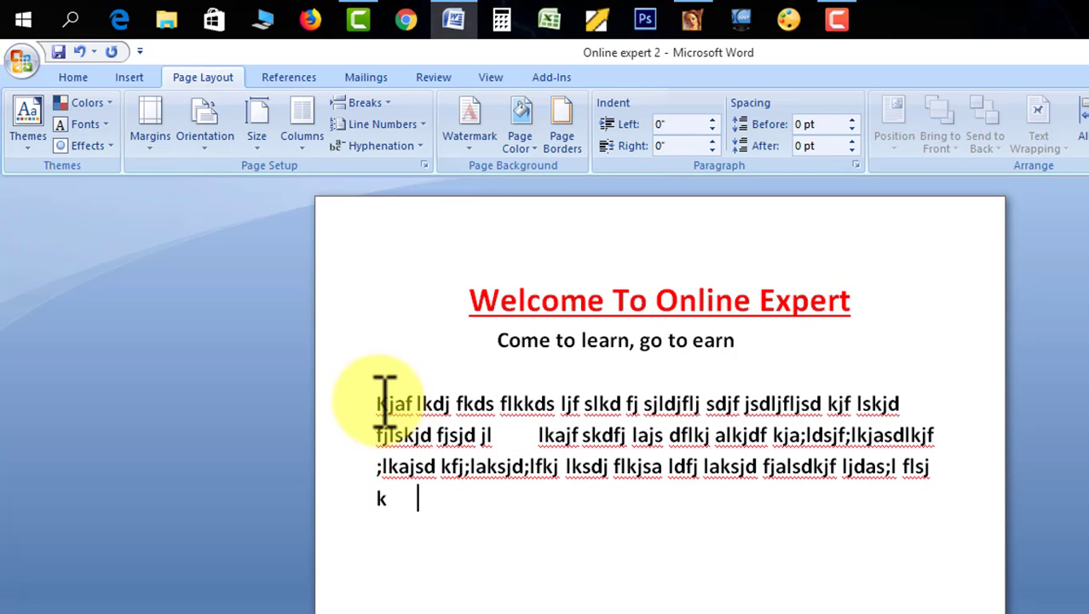
Put a triple-line box border around the page
click(560, 145)
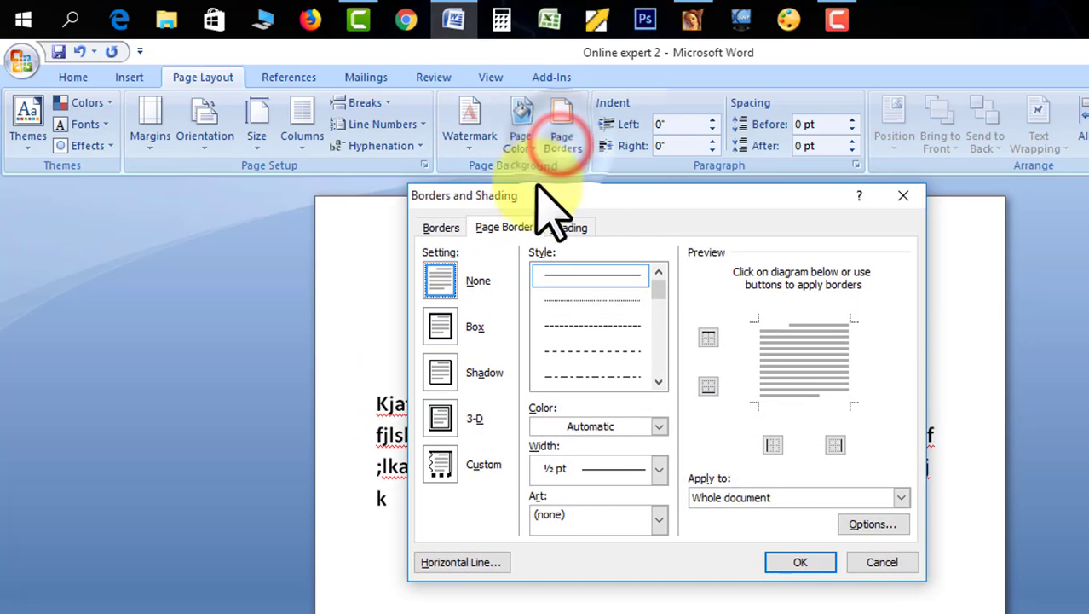
click(499, 228)
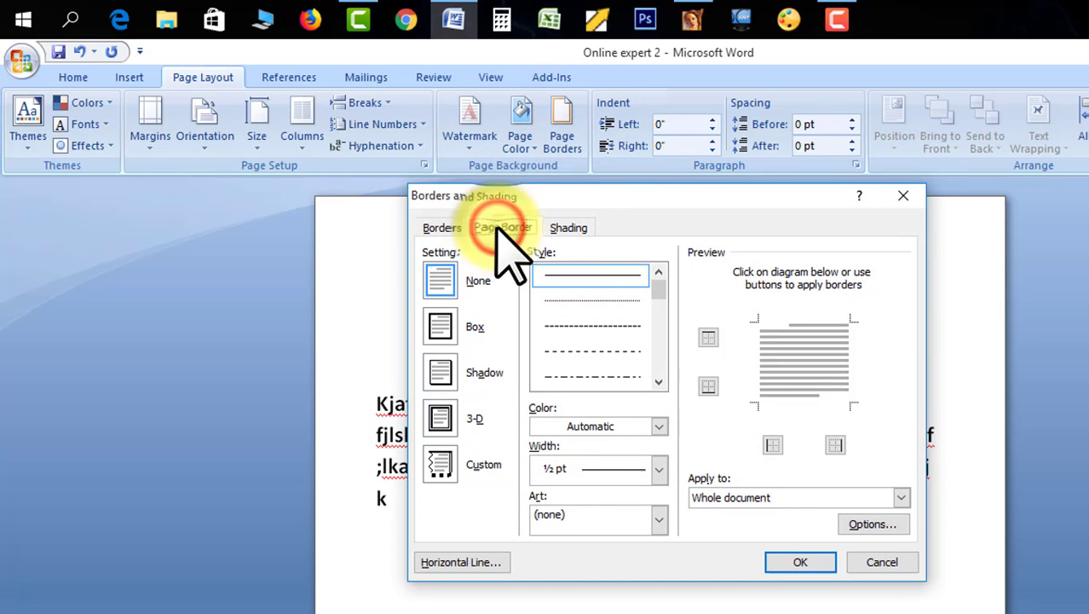
click(658, 381)
click(616, 367)
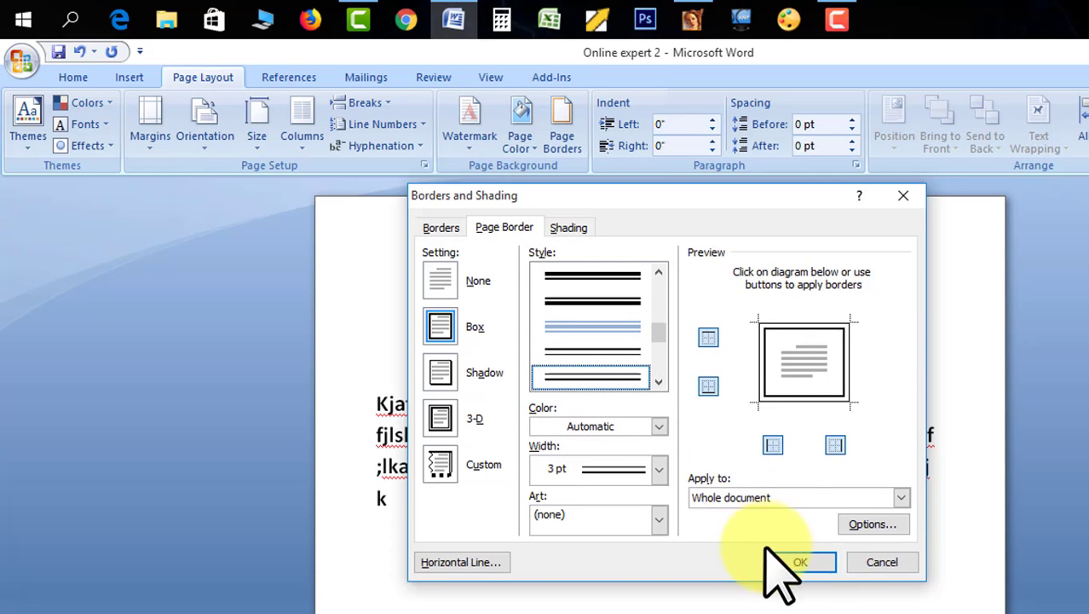
click(800, 562)
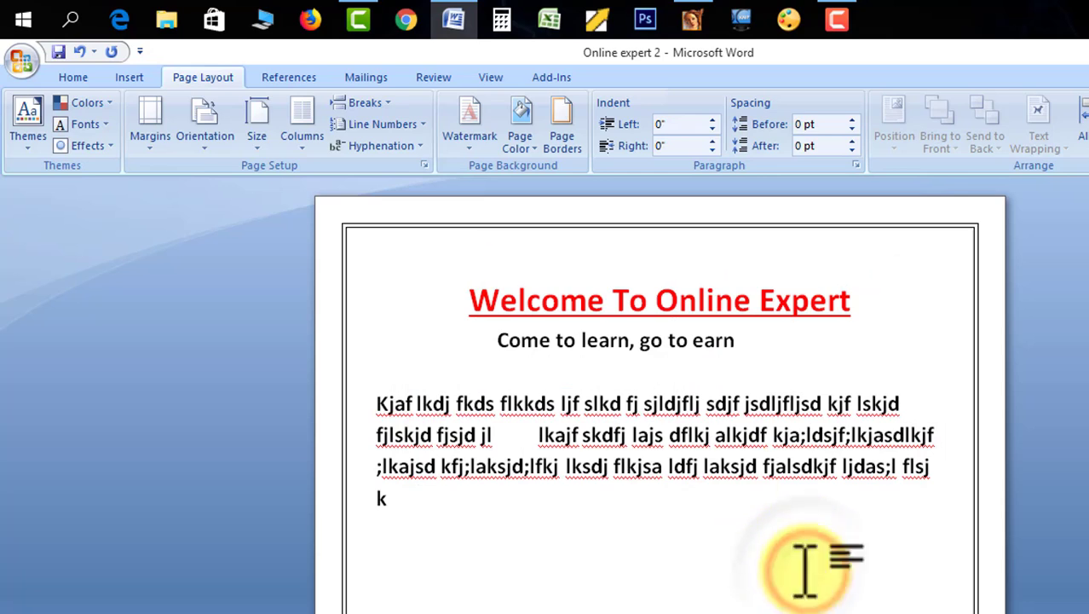
Replace the page border with zigzag border art
click(558, 145)
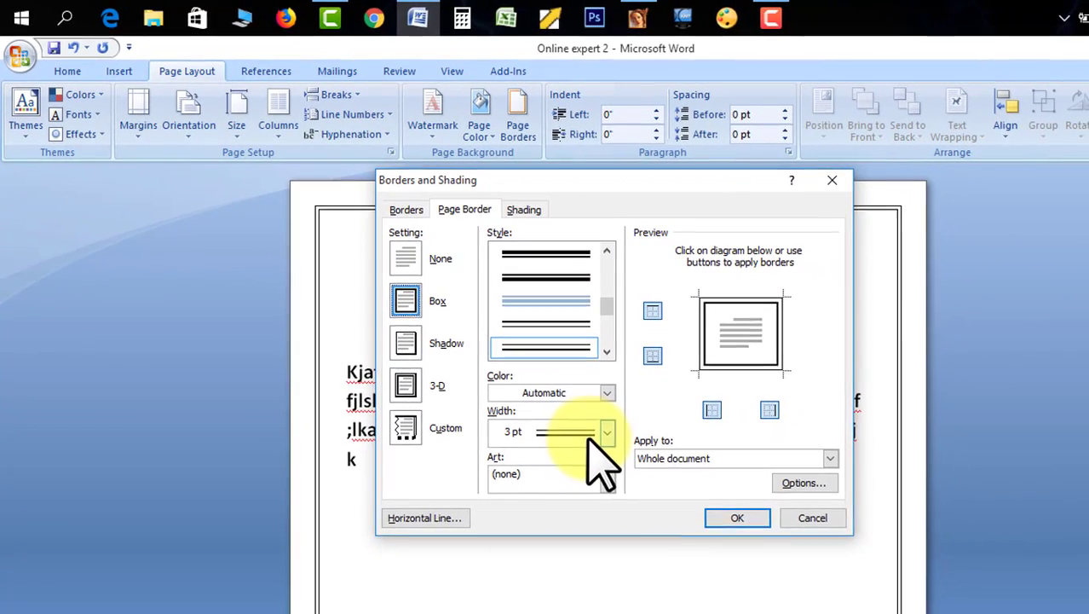
click(583, 471)
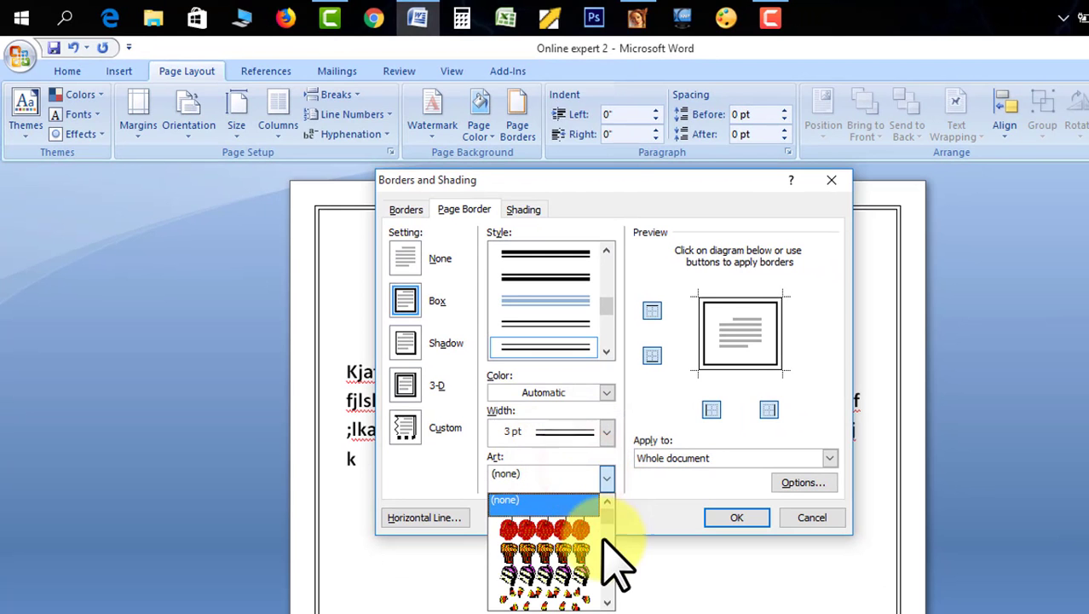
scroll(607, 518, down, 1)
drag(606, 544, 605, 574)
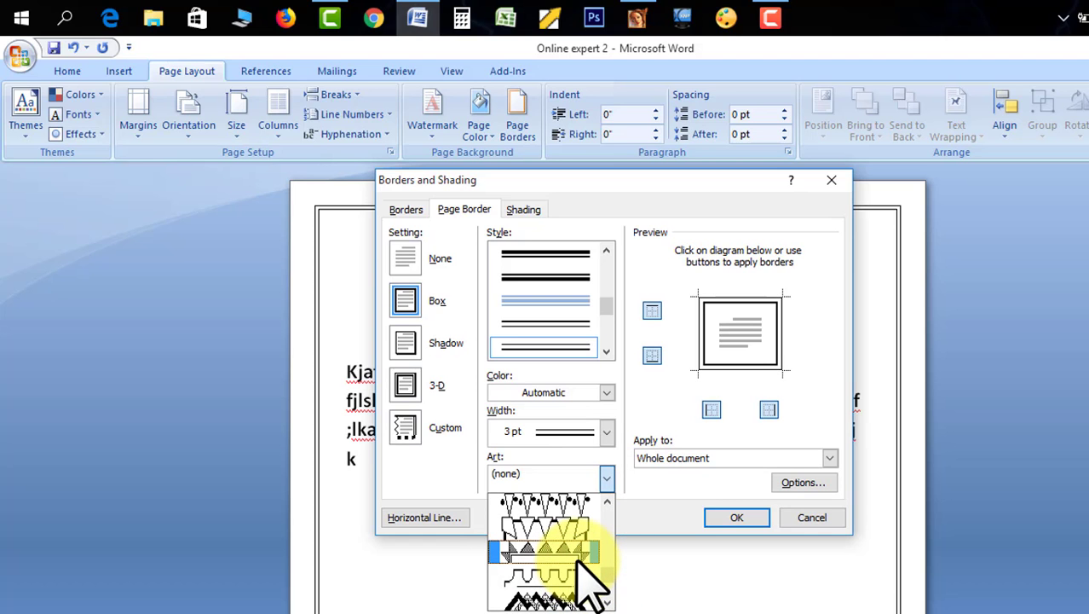
scroll(580, 588, down, 1)
click(567, 601)
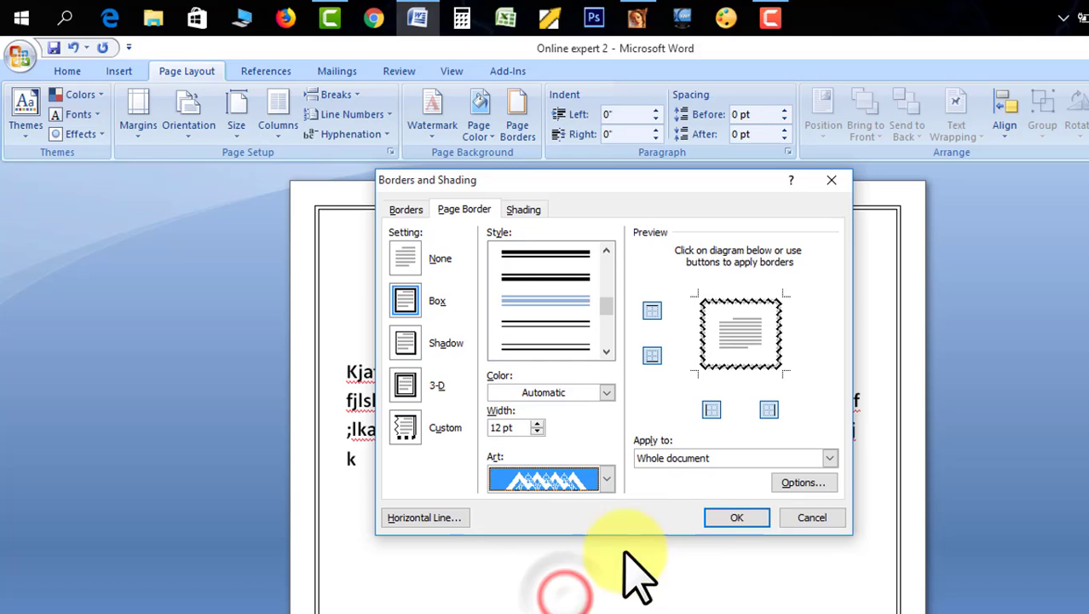
click(759, 517)
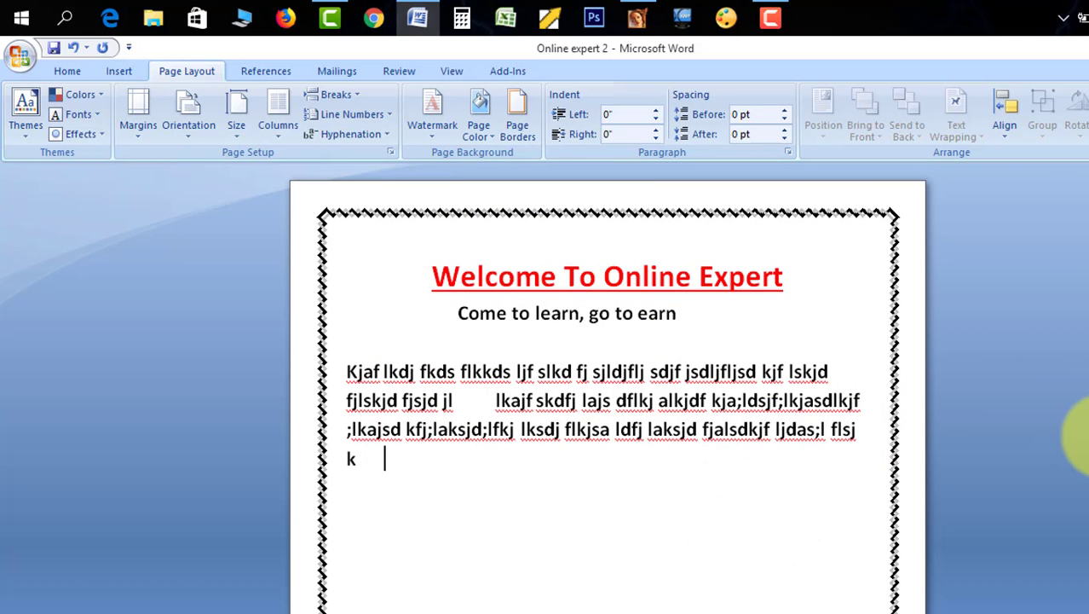
scroll(608, 390, down, 20)
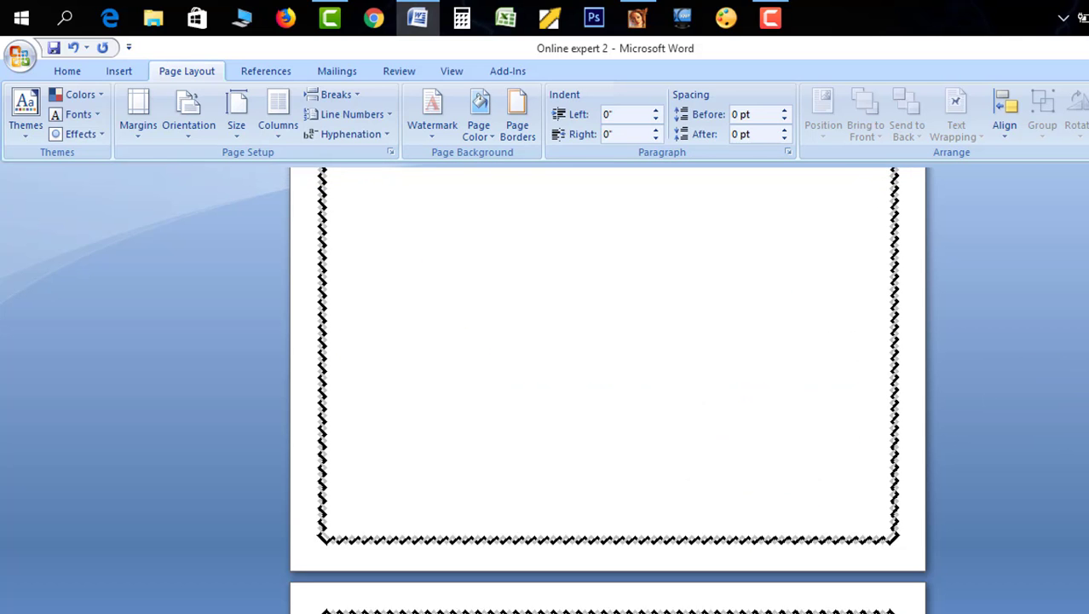
scroll(608, 390, up, 20)
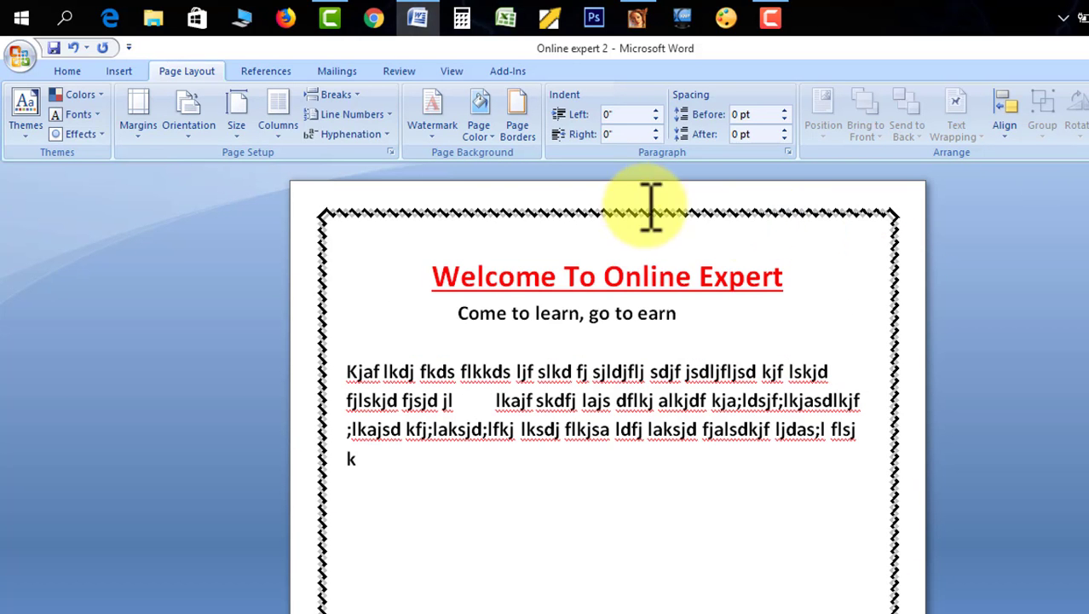
Set the page border to None to remove it
click(512, 136)
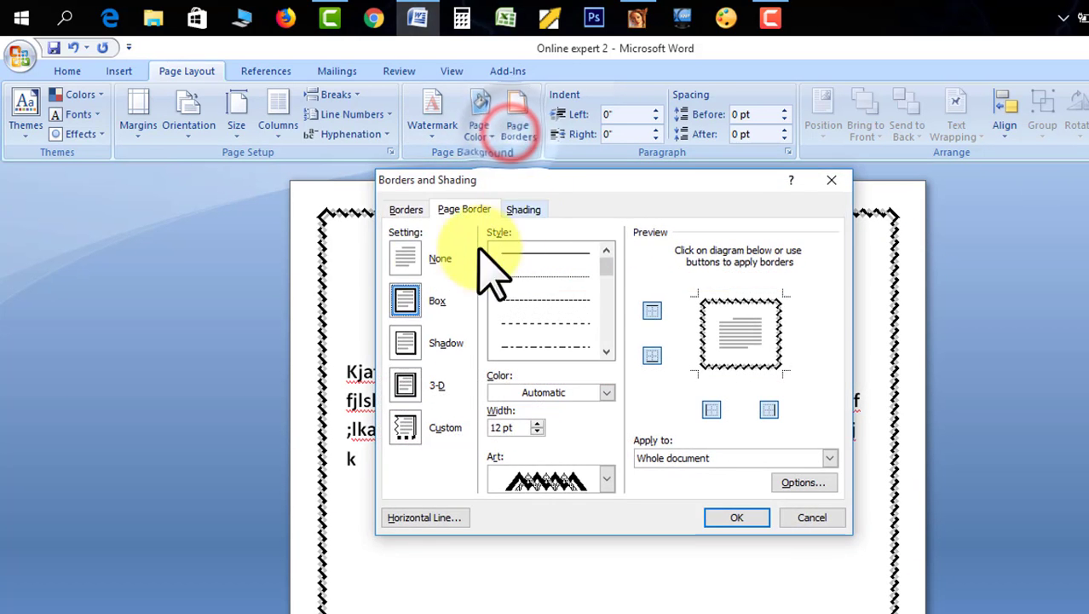
click(408, 256)
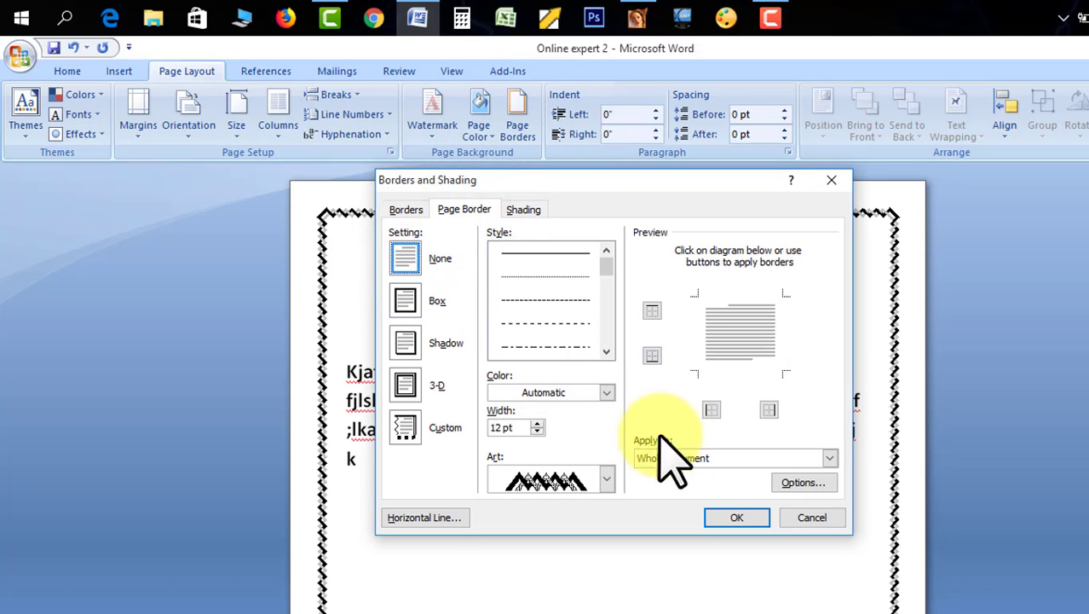
click(726, 518)
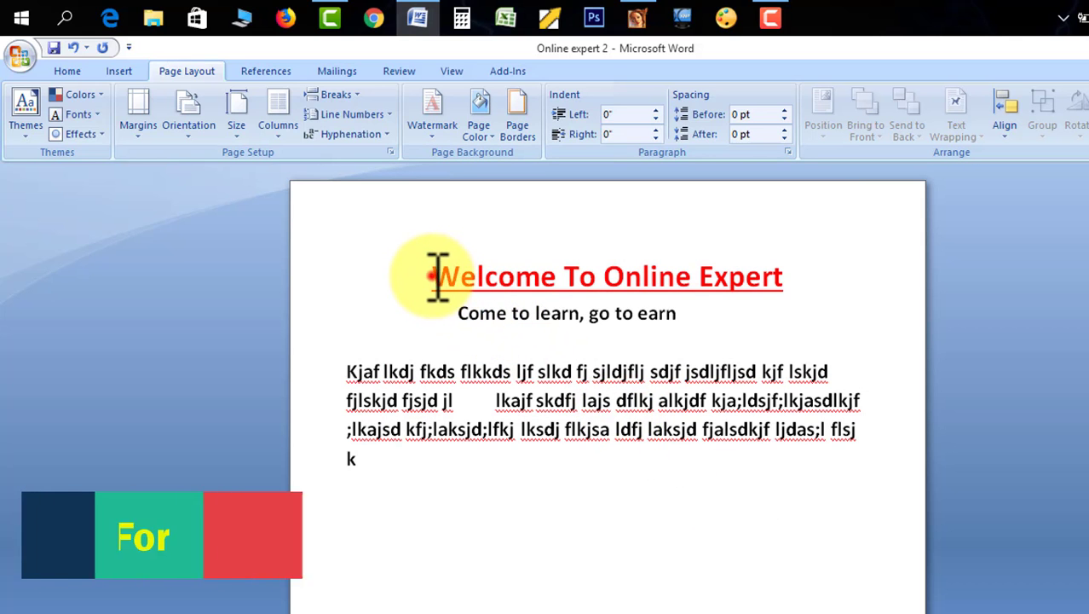
Give the 'Welcome To Online Expert' title a blue fill with Clear pattern shading
drag(438, 273, 625, 348)
drag(788, 320, 795, 284)
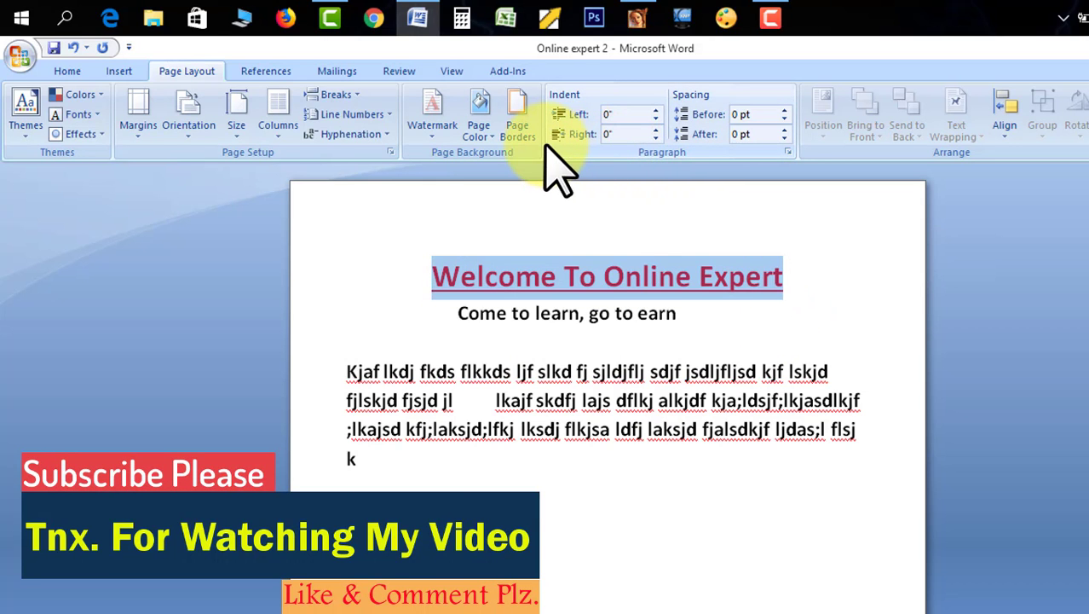
click(519, 122)
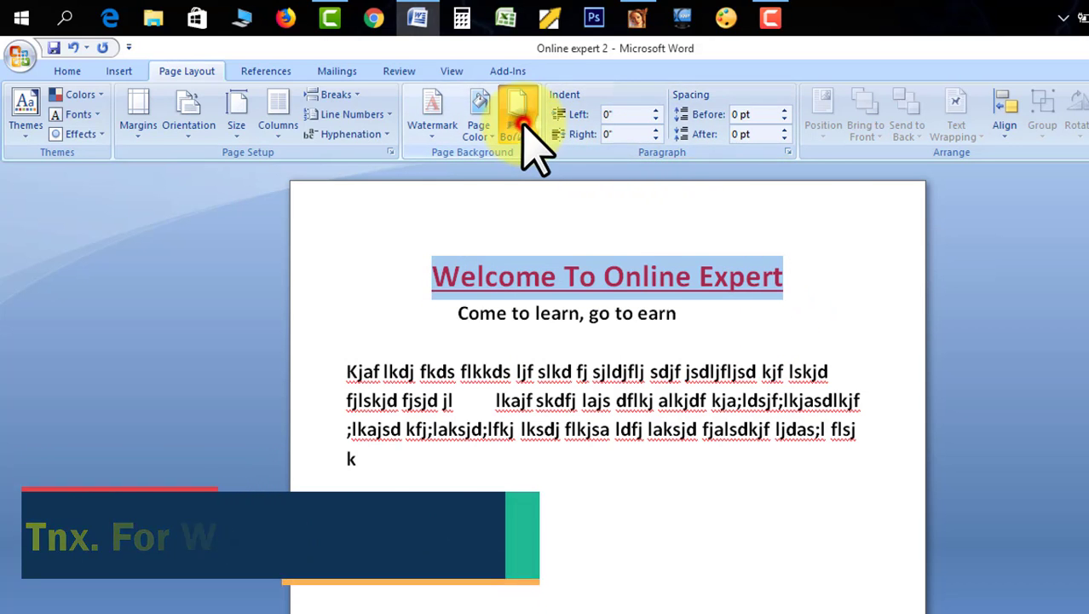
click(523, 210)
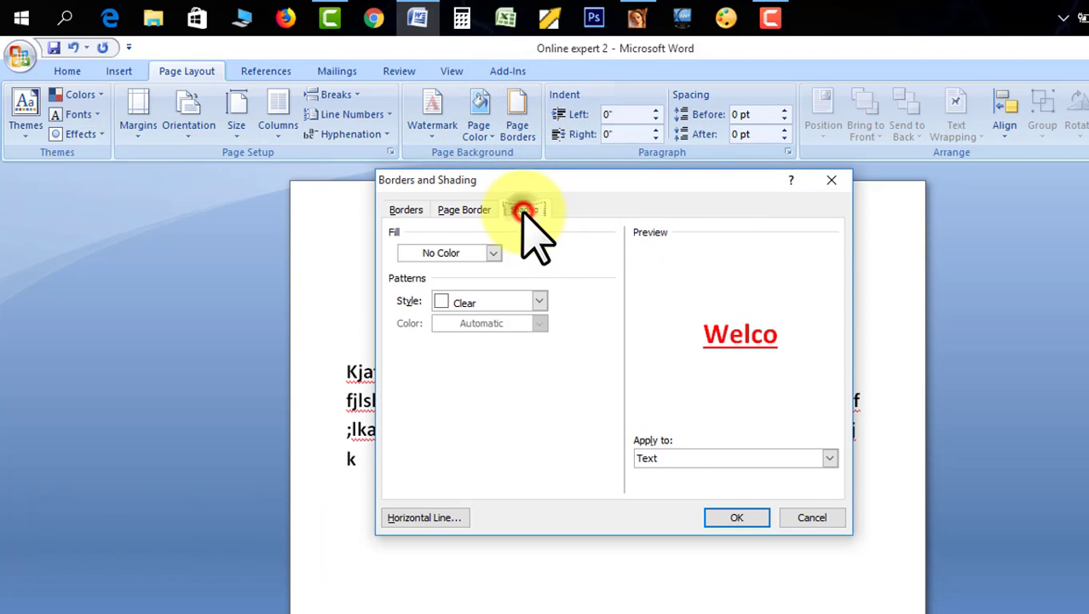
click(461, 304)
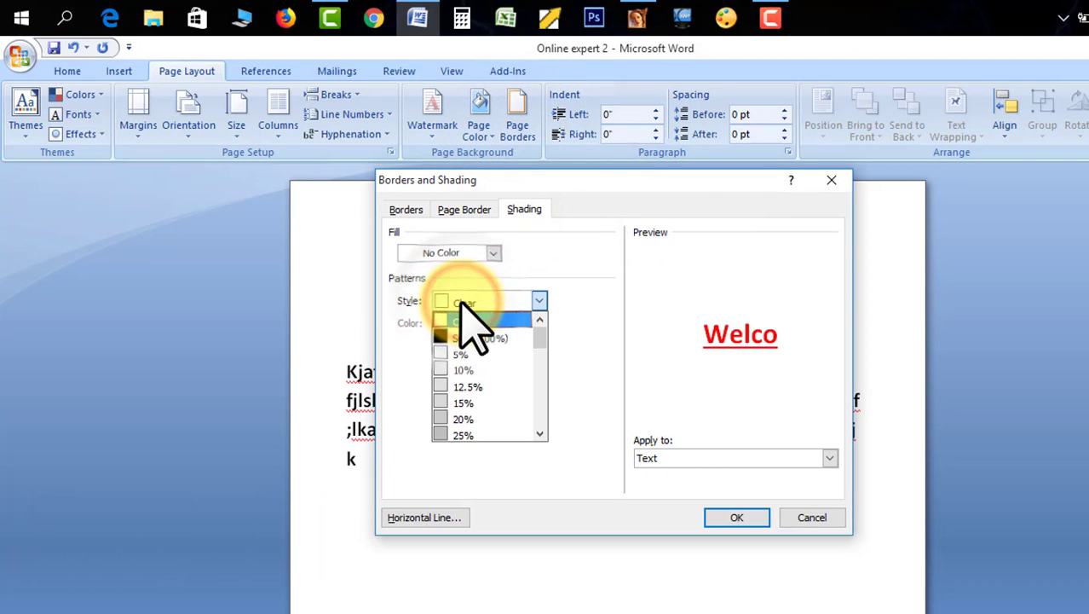
click(521, 254)
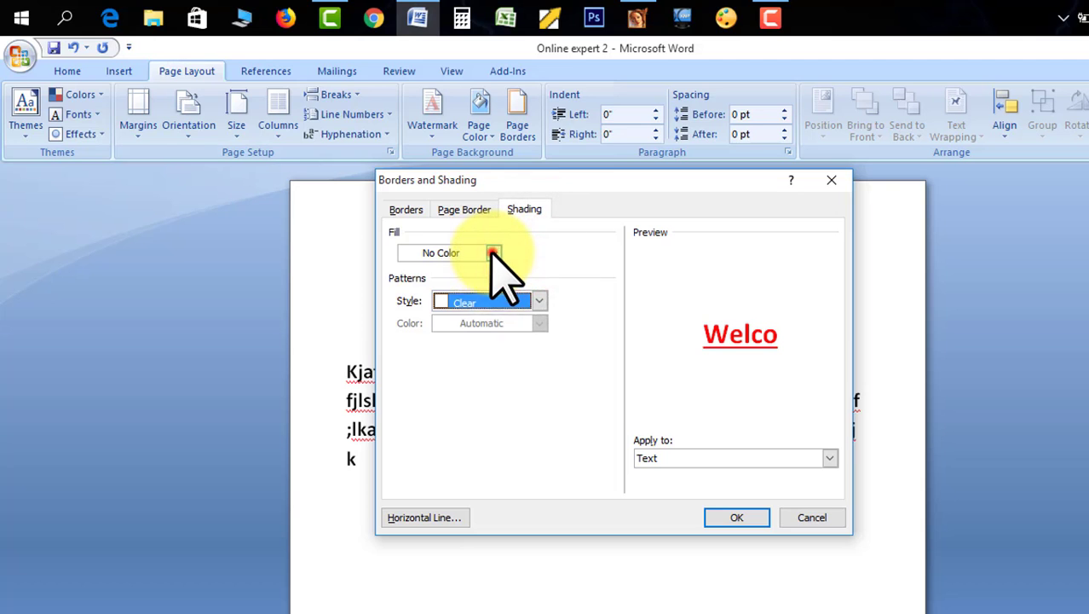
click(493, 253)
click(464, 341)
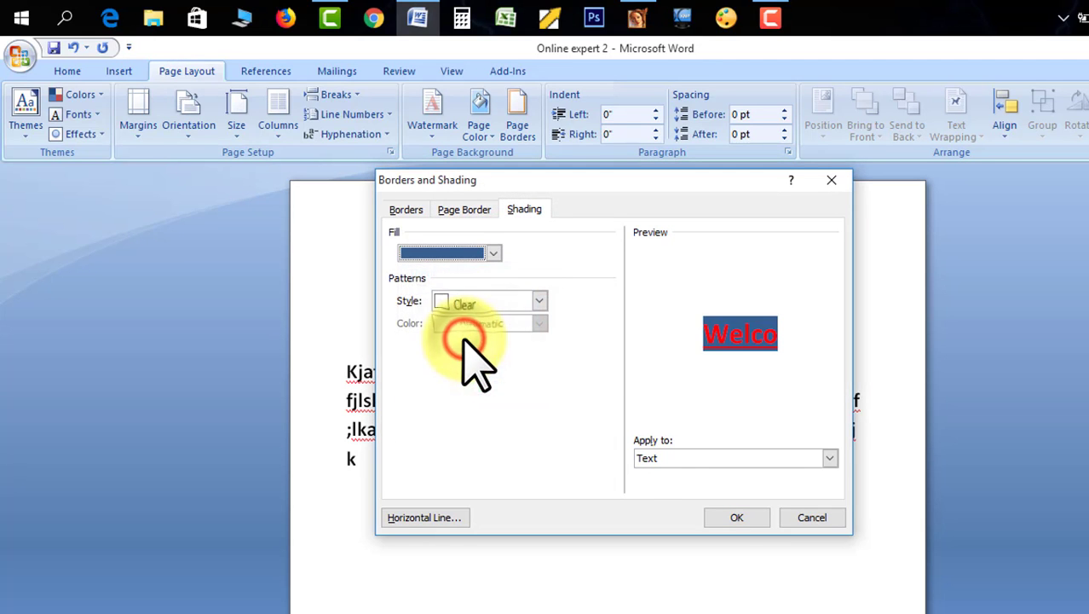
click(721, 514)
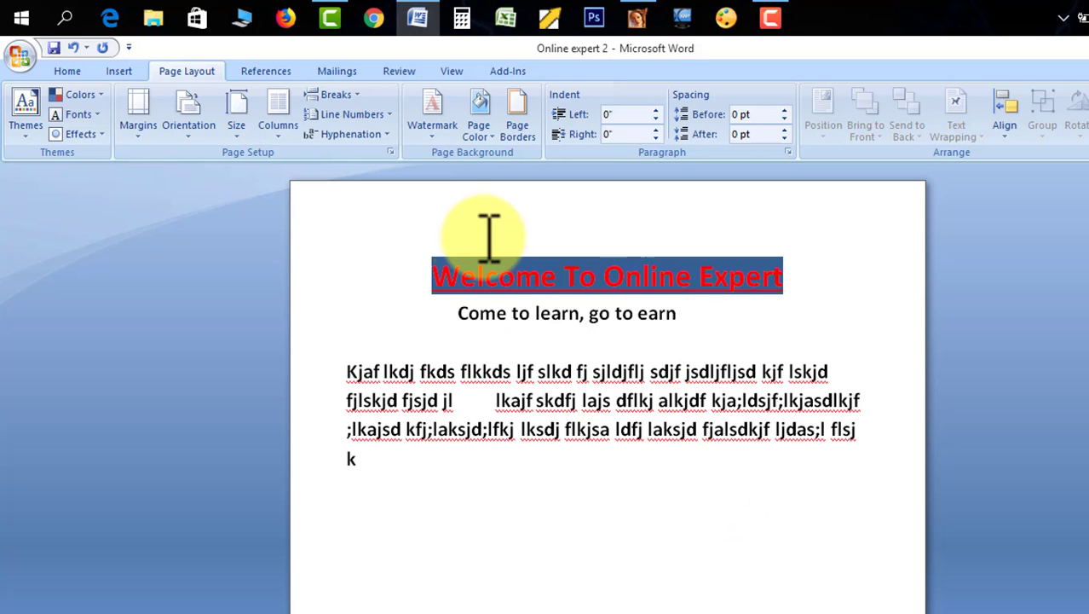
Bring up the paragraph shading colour choices on the Home ribbon
click(120, 71)
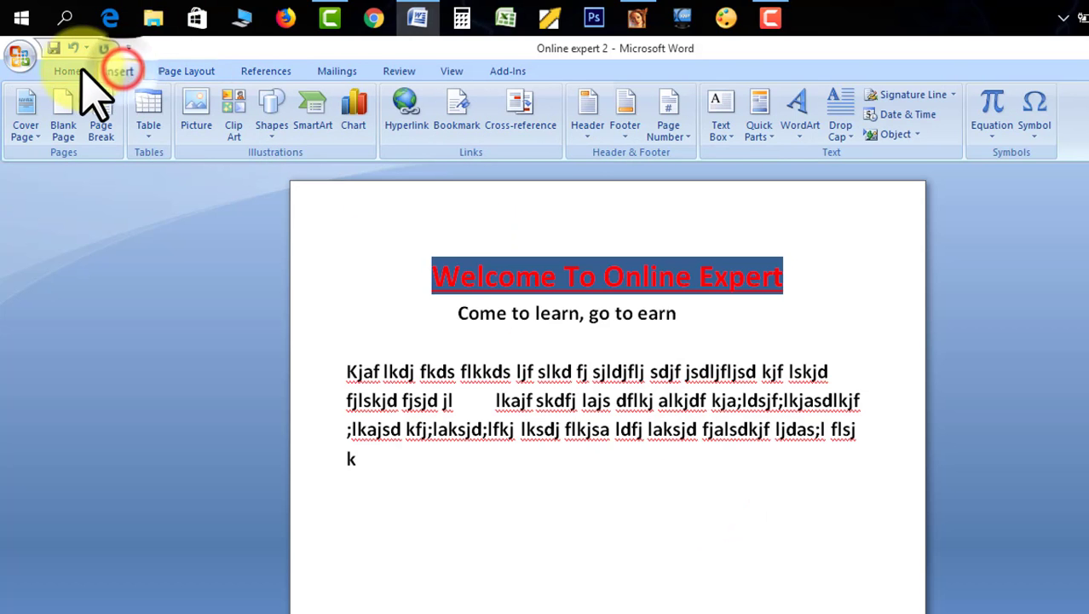
click(68, 71)
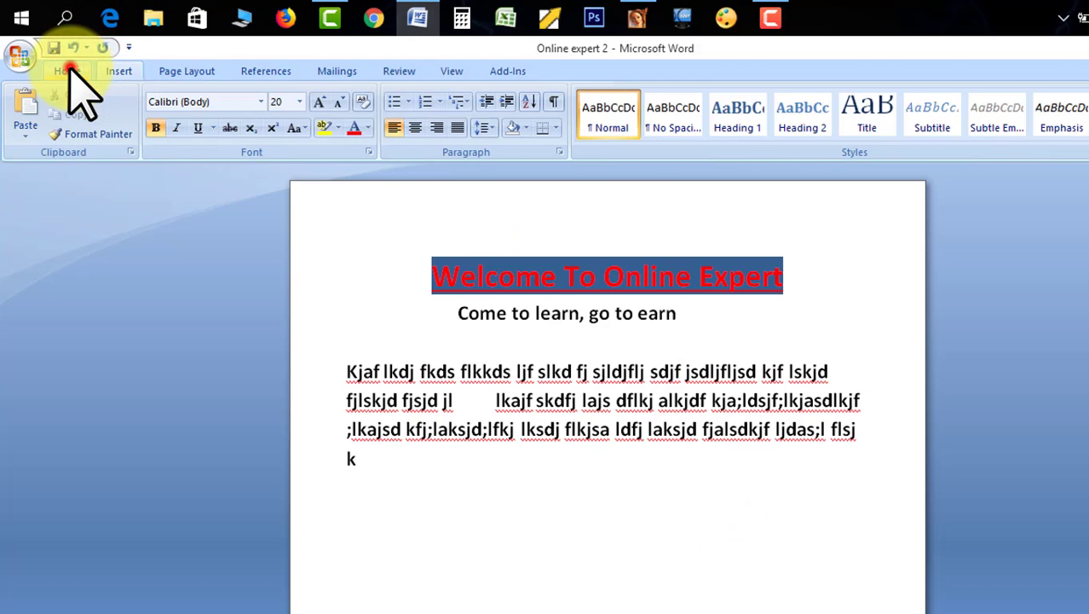
click(524, 128)
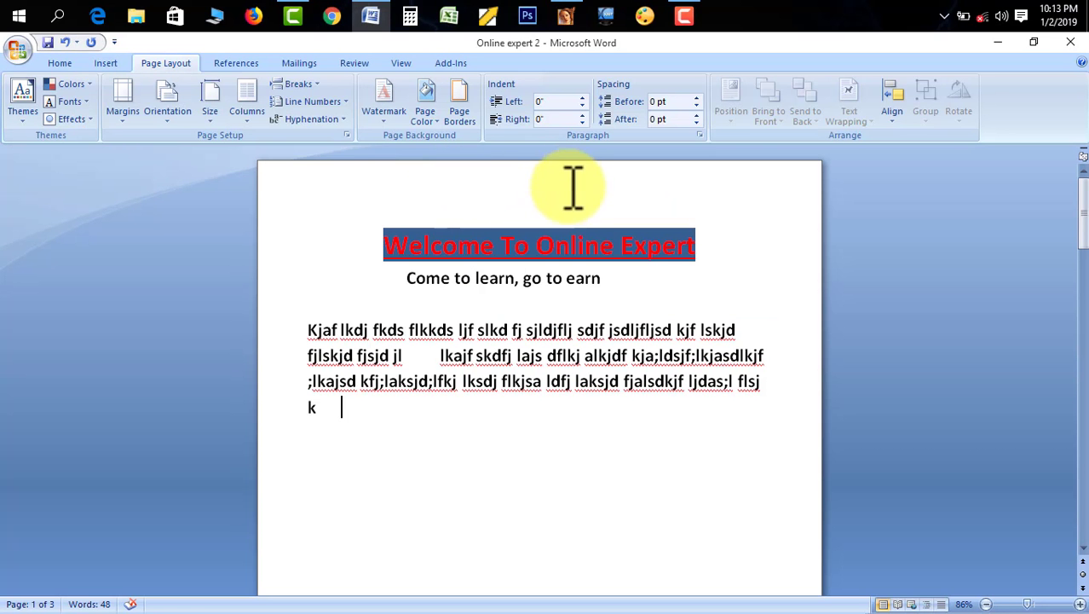
click(341, 407)
drag(342, 407, 304, 329)
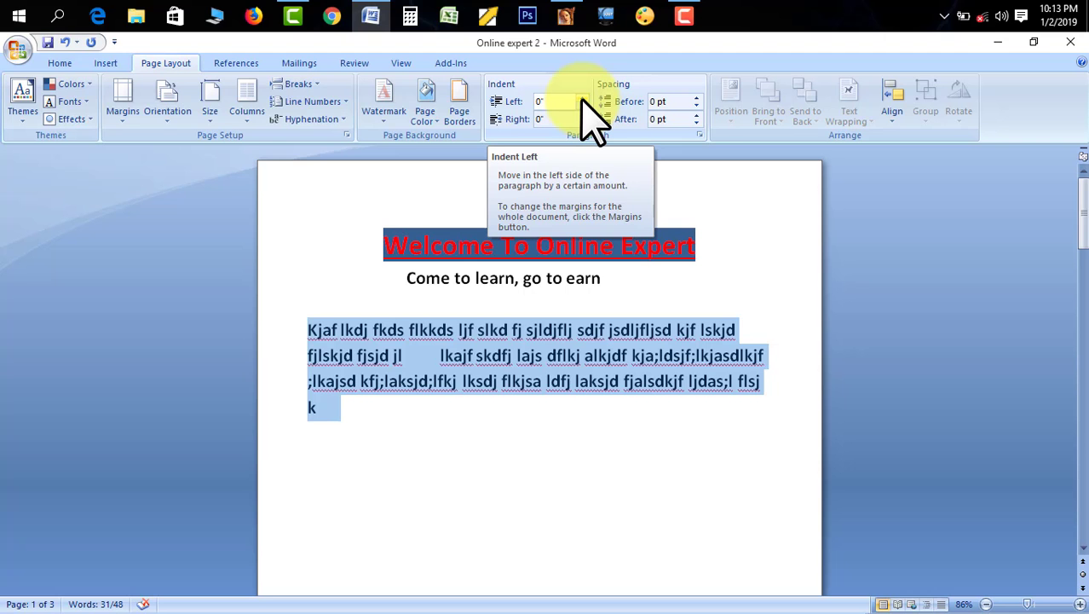
drag(583, 99, 583, 99)
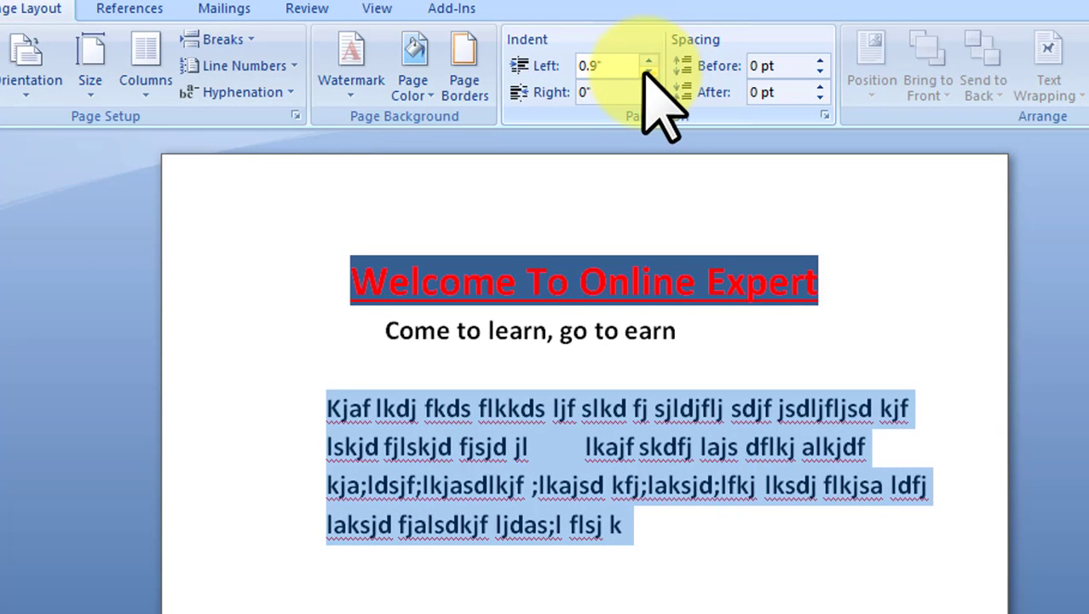
drag(645, 73, 648, 96)
click(647, 72)
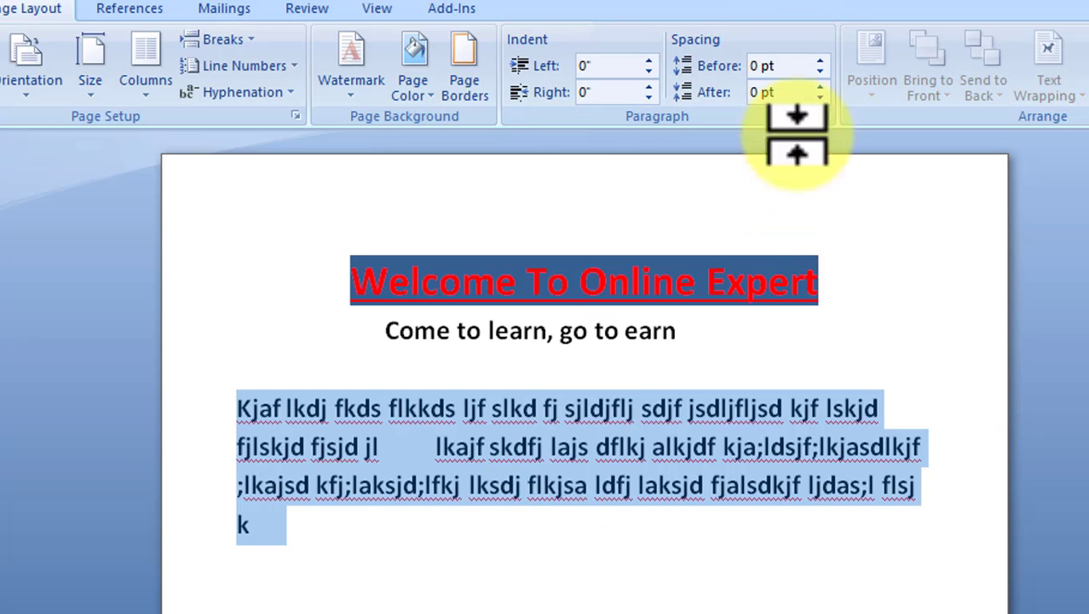
click(821, 60)
click(820, 60)
click(821, 61)
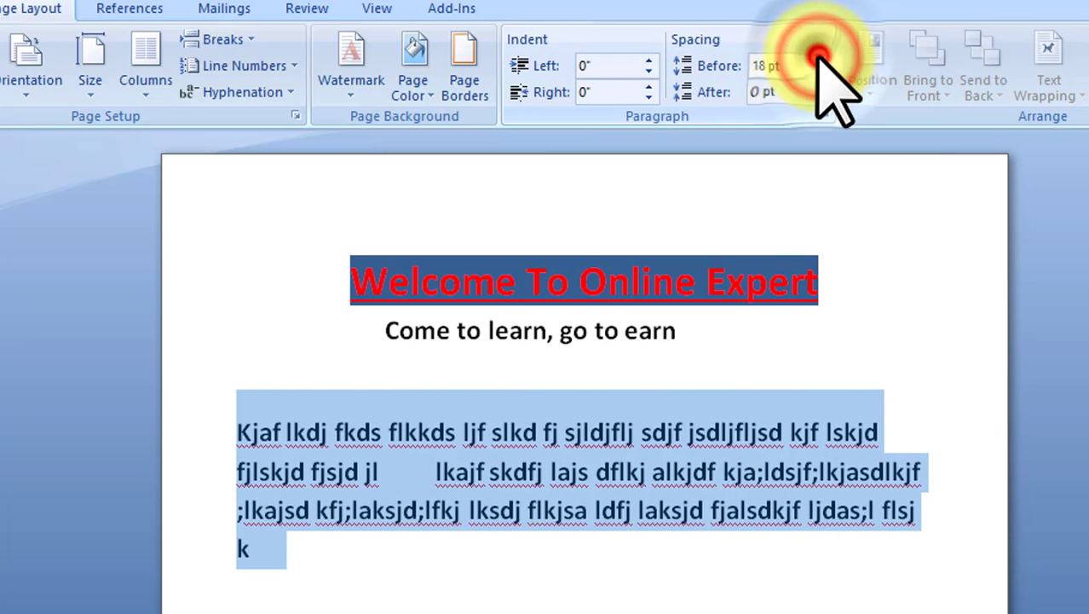
click(821, 61)
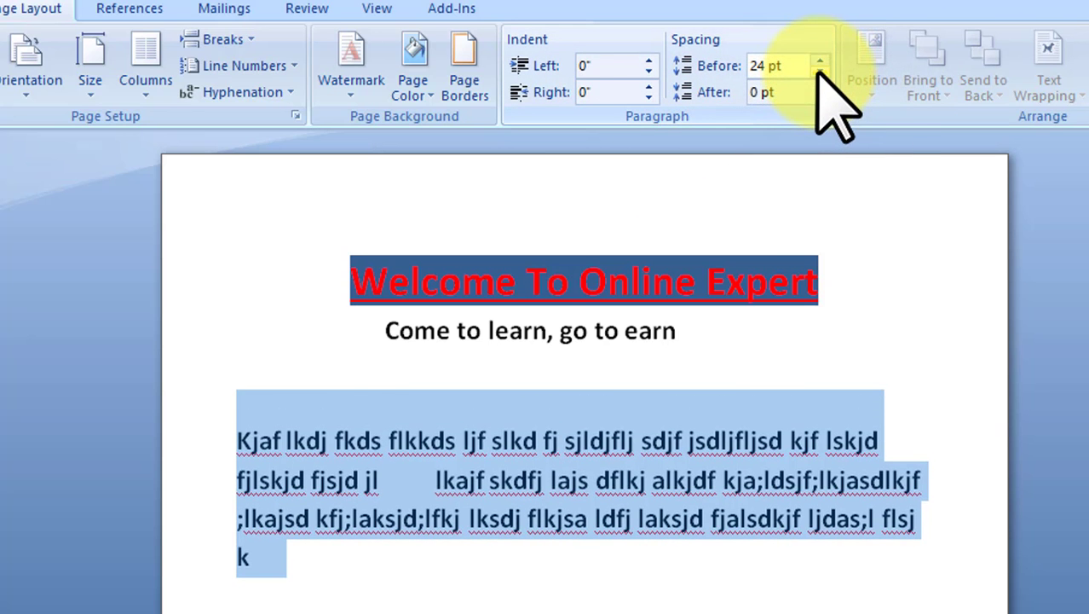
click(820, 71)
click(820, 71)
click(820, 71)
click(820, 71)
click(820, 72)
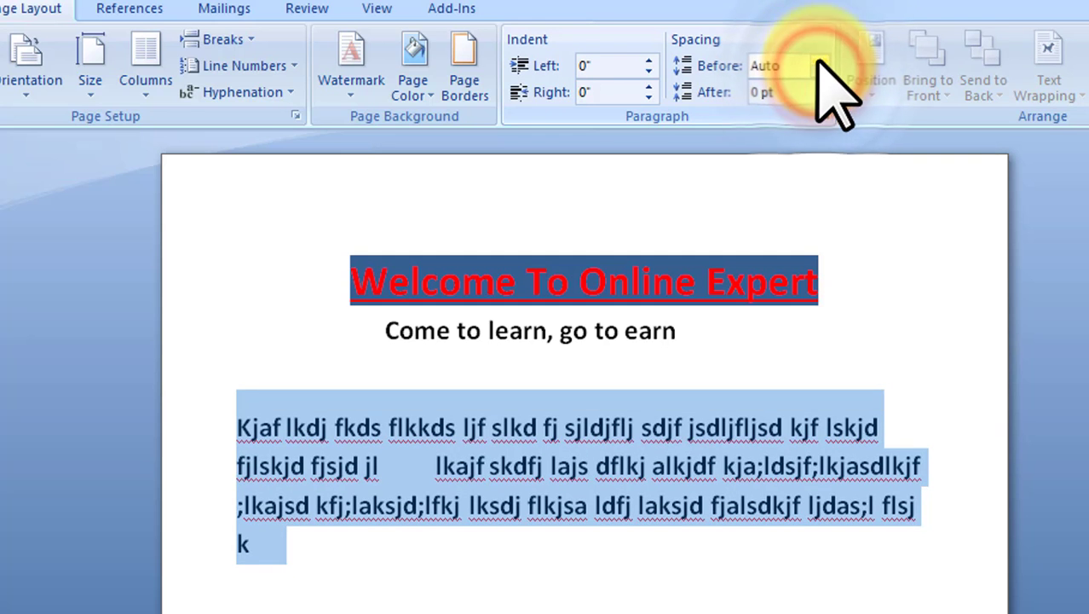
click(821, 60)
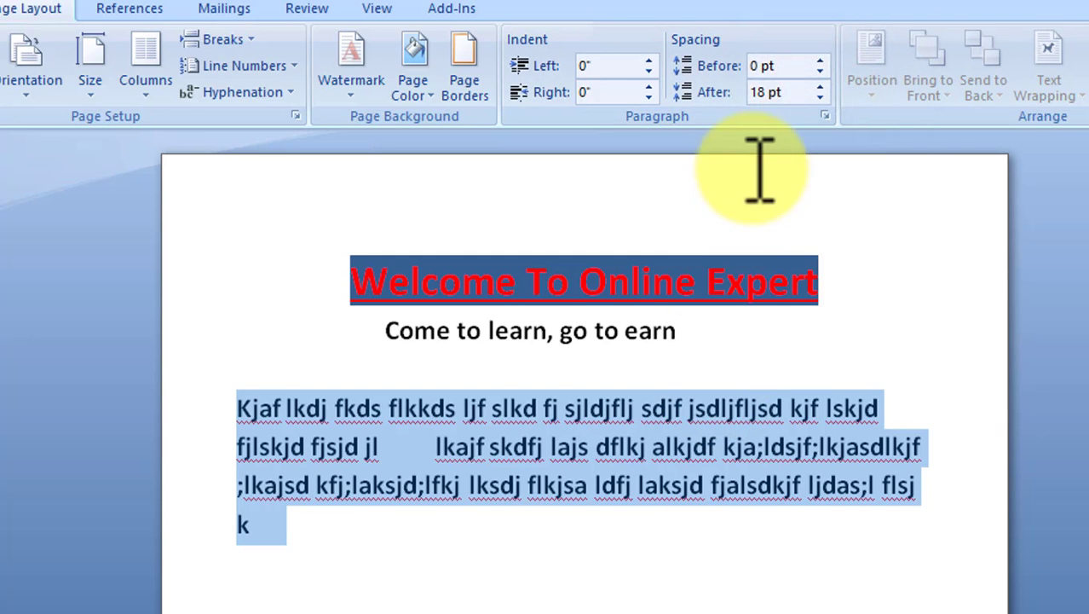
click(819, 98)
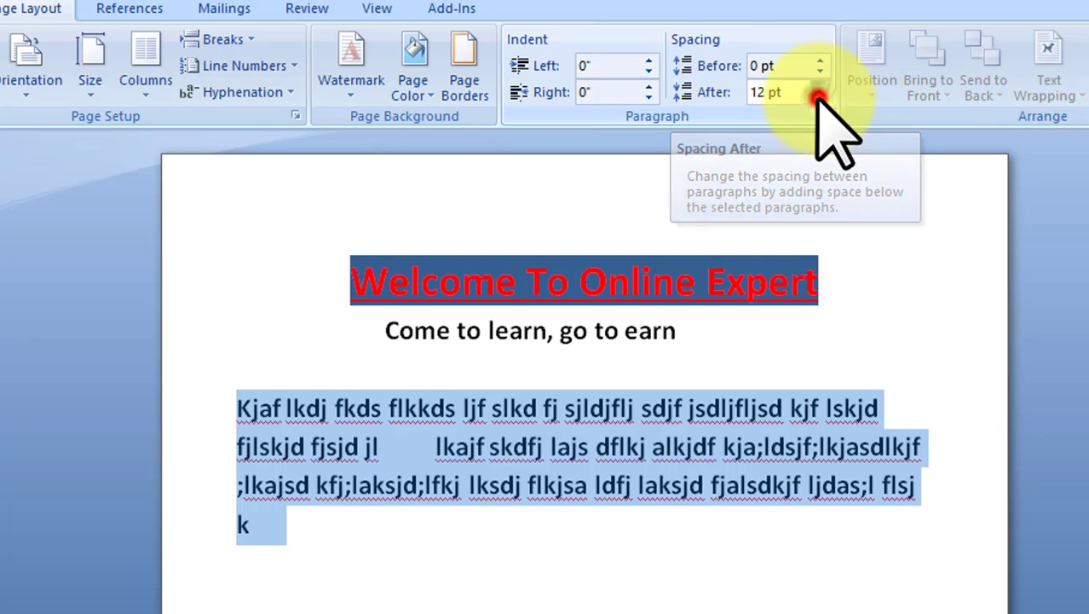
click(819, 98)
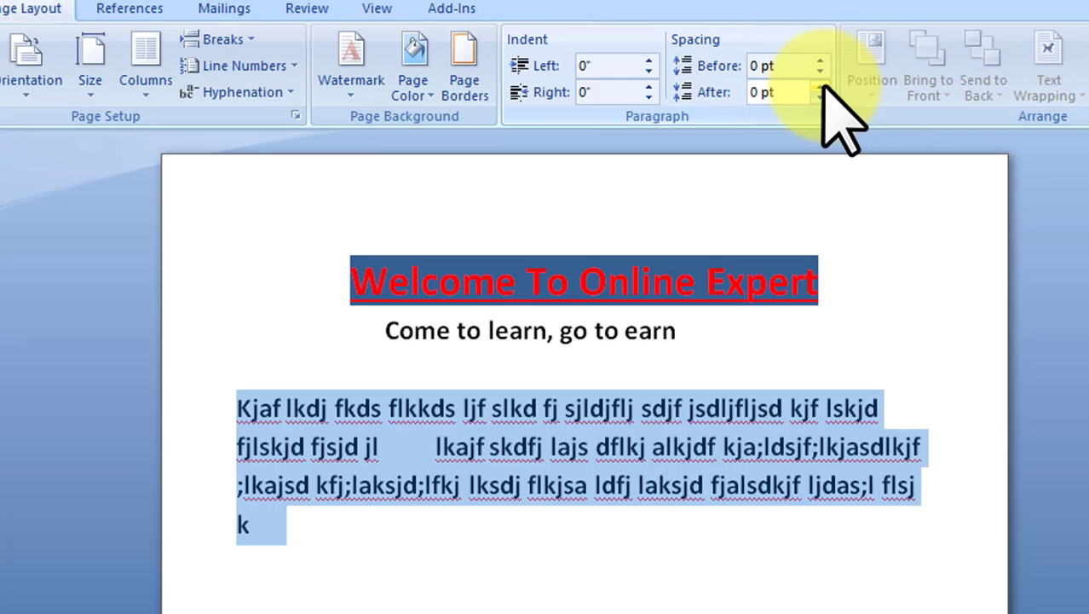
click(612, 528)
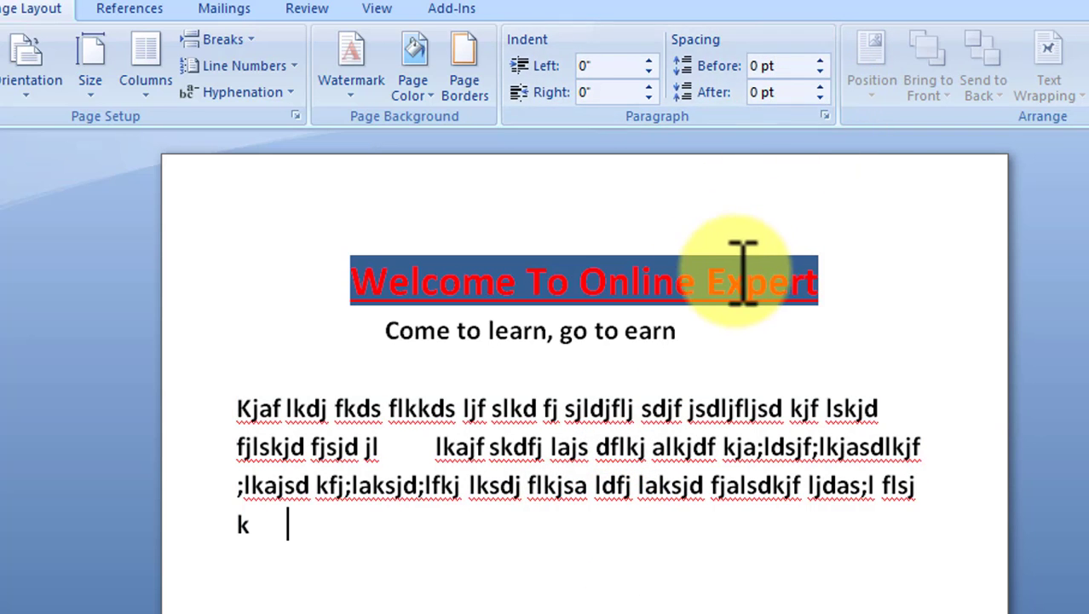
Set the body paragraph's alignment to Justified in the Paragraph dialog
drag(294, 522, 243, 392)
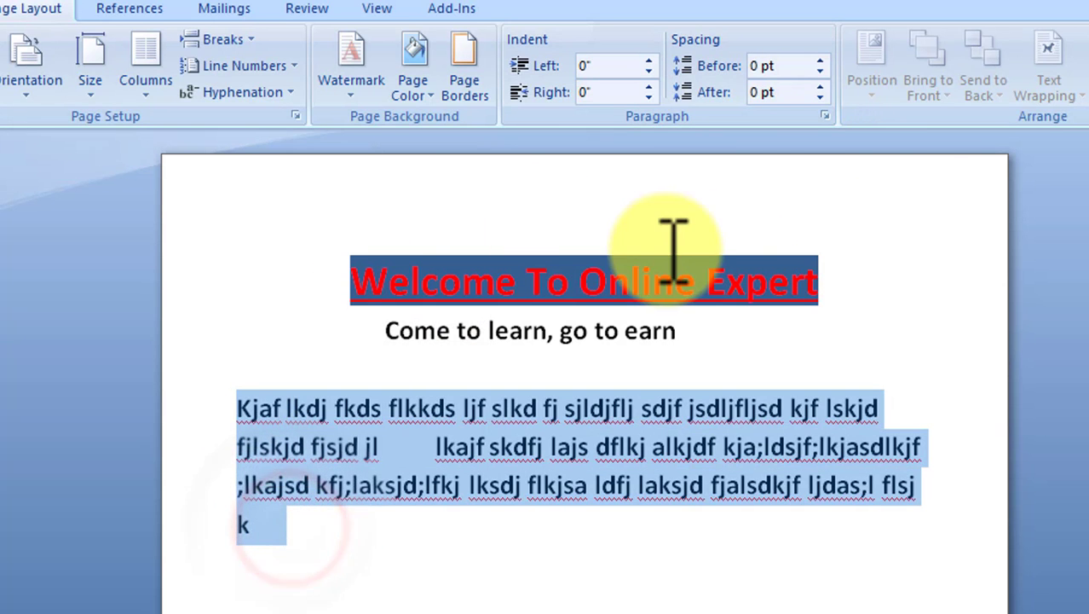
click(823, 116)
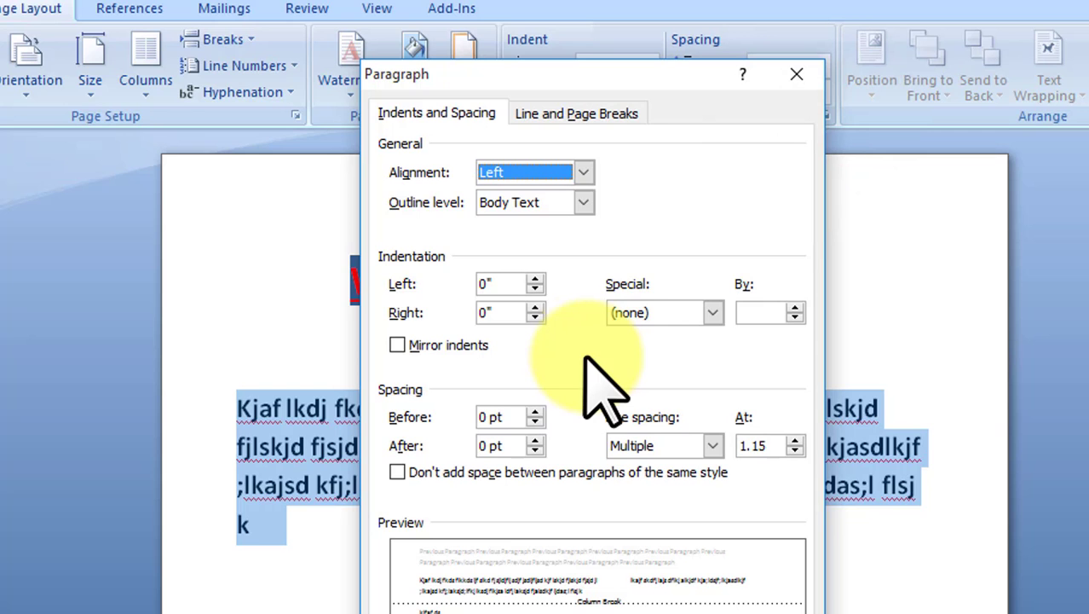
click(583, 172)
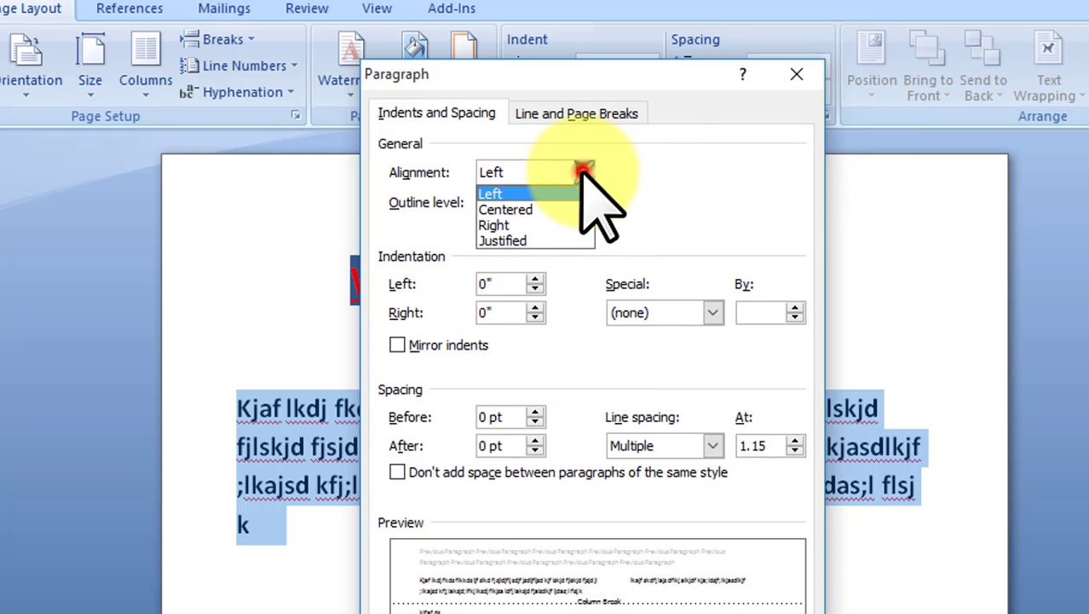
click(528, 240)
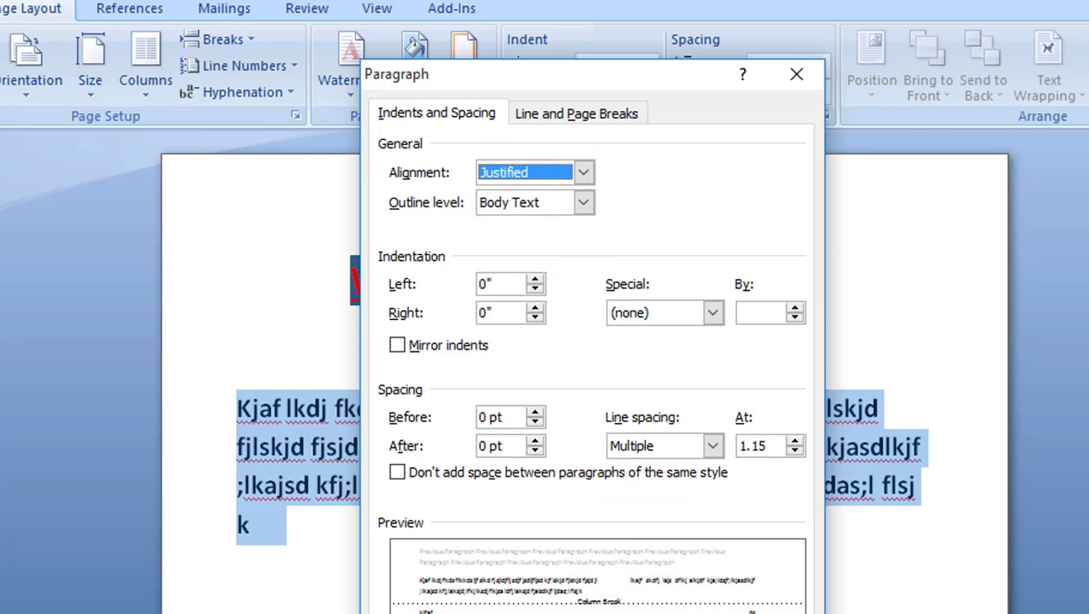
key(Return)
click(286, 523)
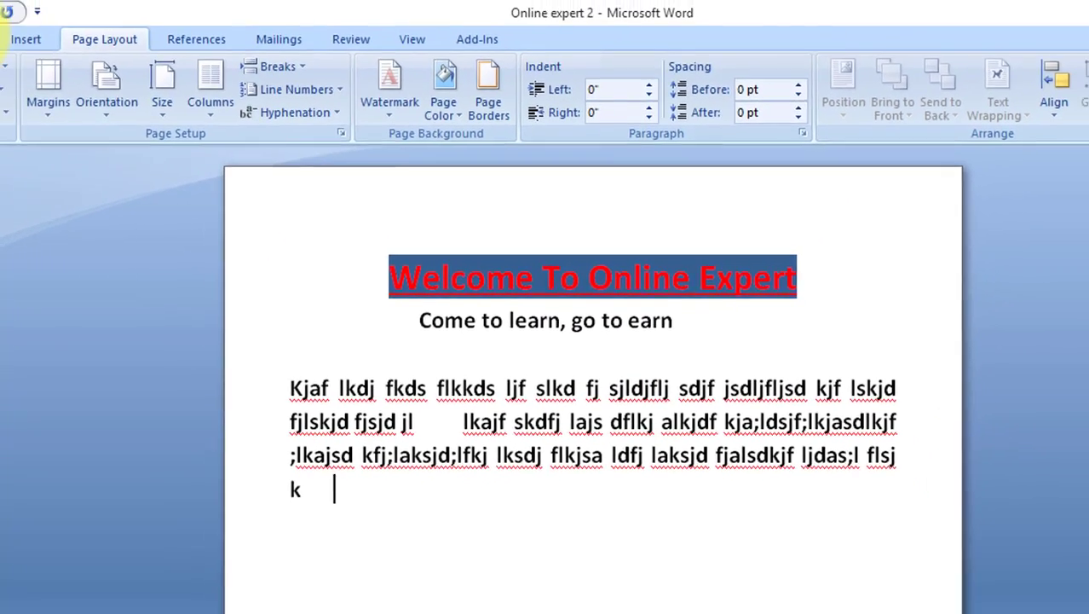
click(65, 70)
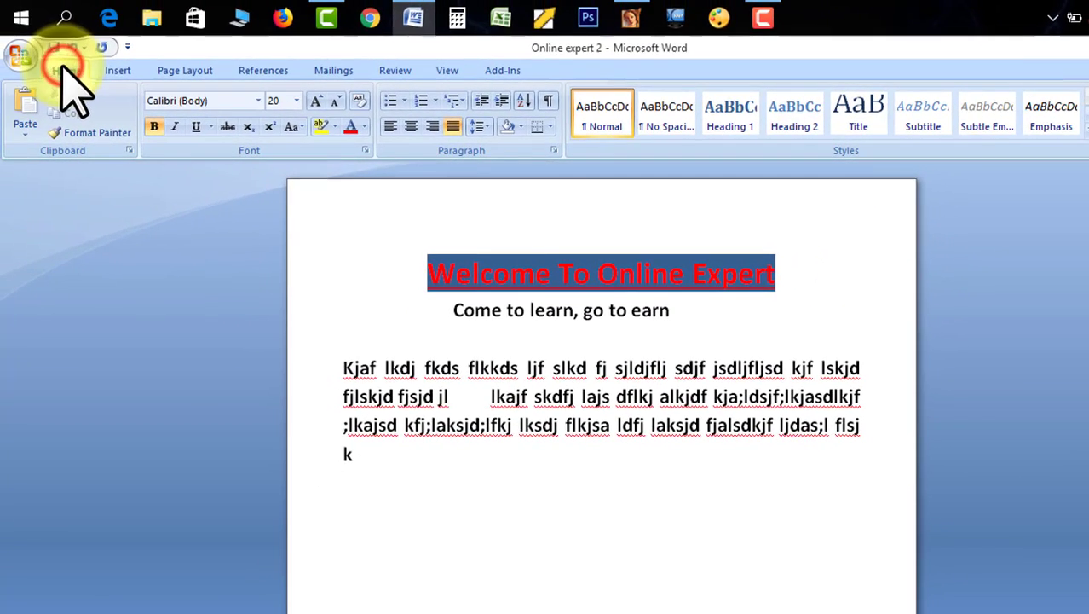
click(111, 70)
click(196, 106)
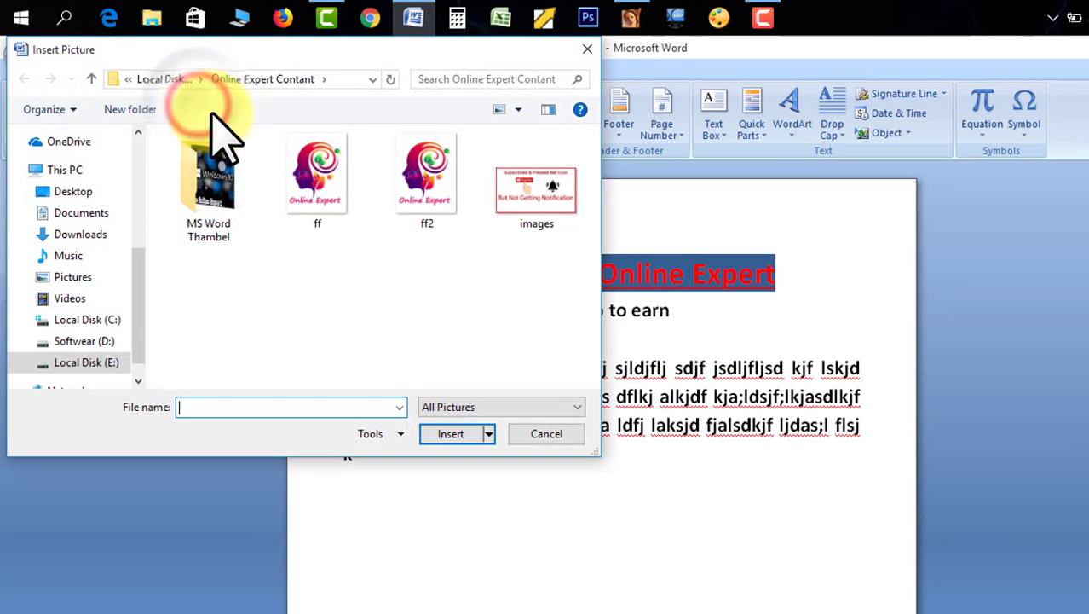
double_click(317, 219)
shift+click(452, 404)
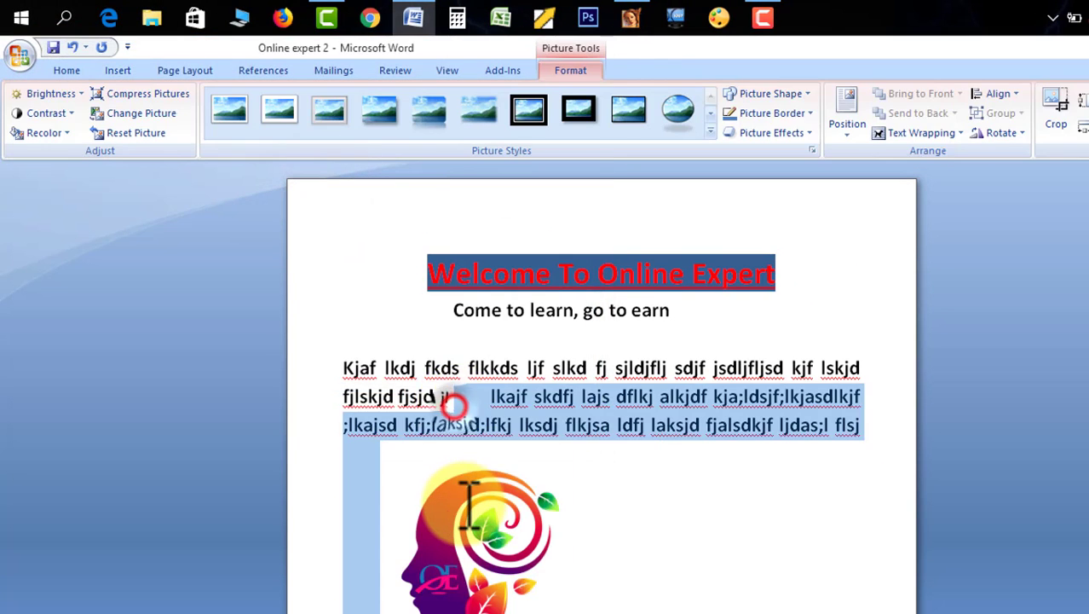
click(512, 524)
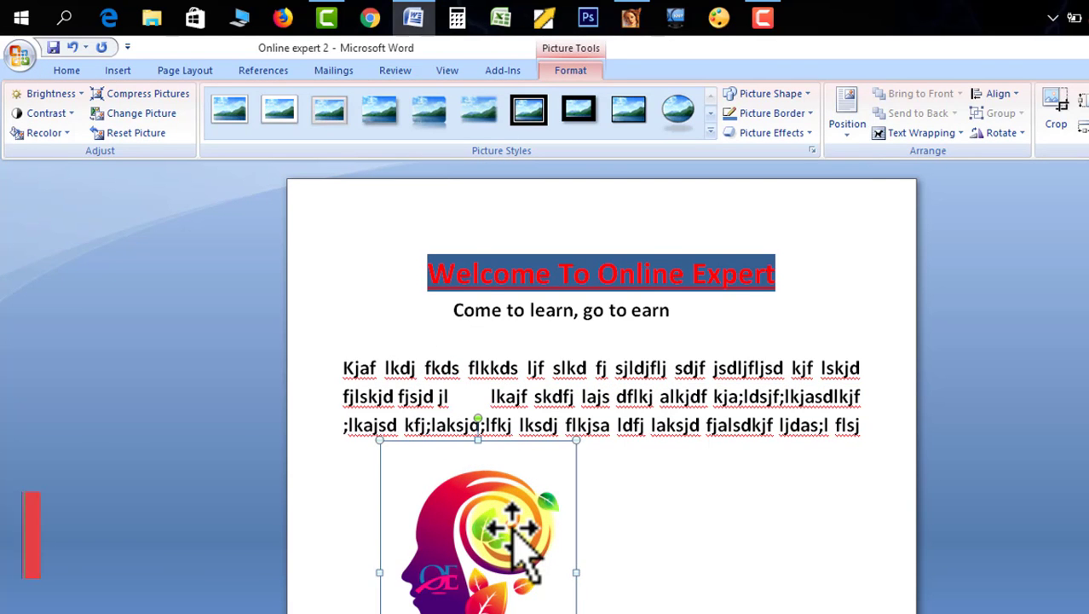
click(847, 127)
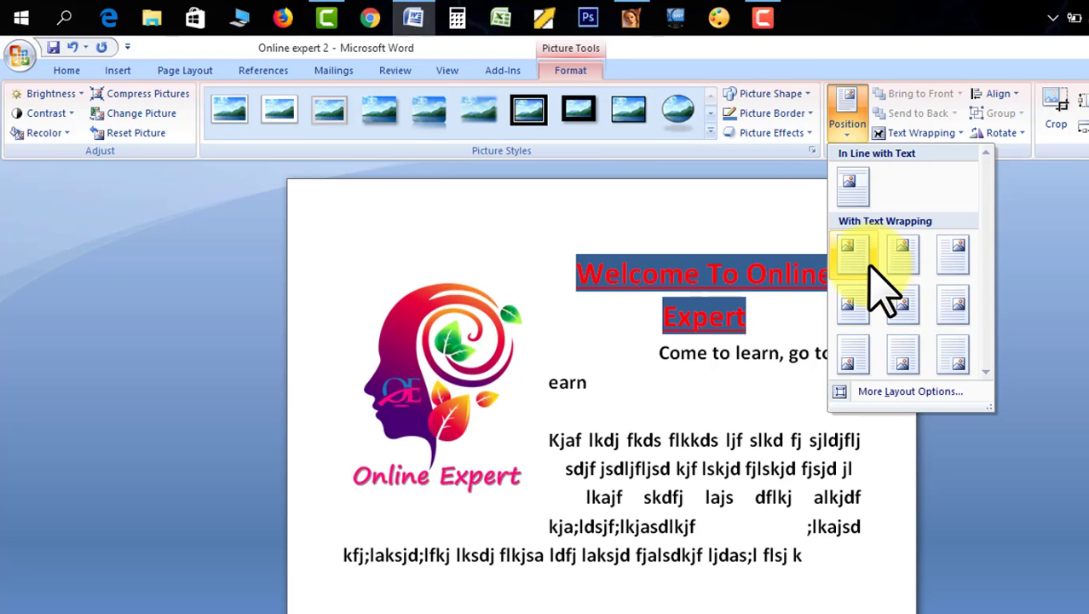
click(870, 266)
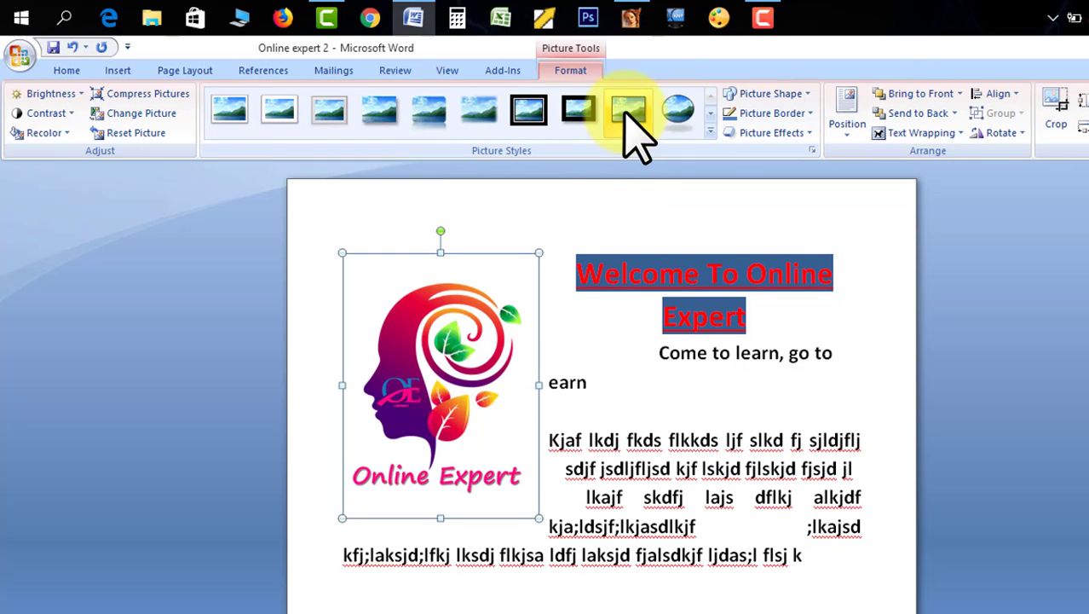
click(625, 110)
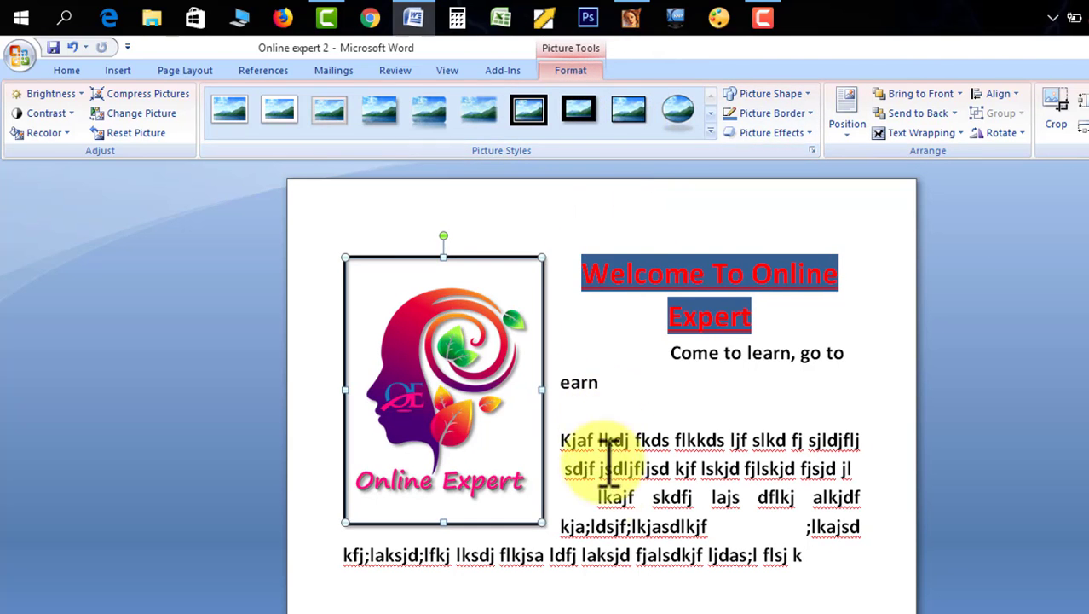
click(606, 498)
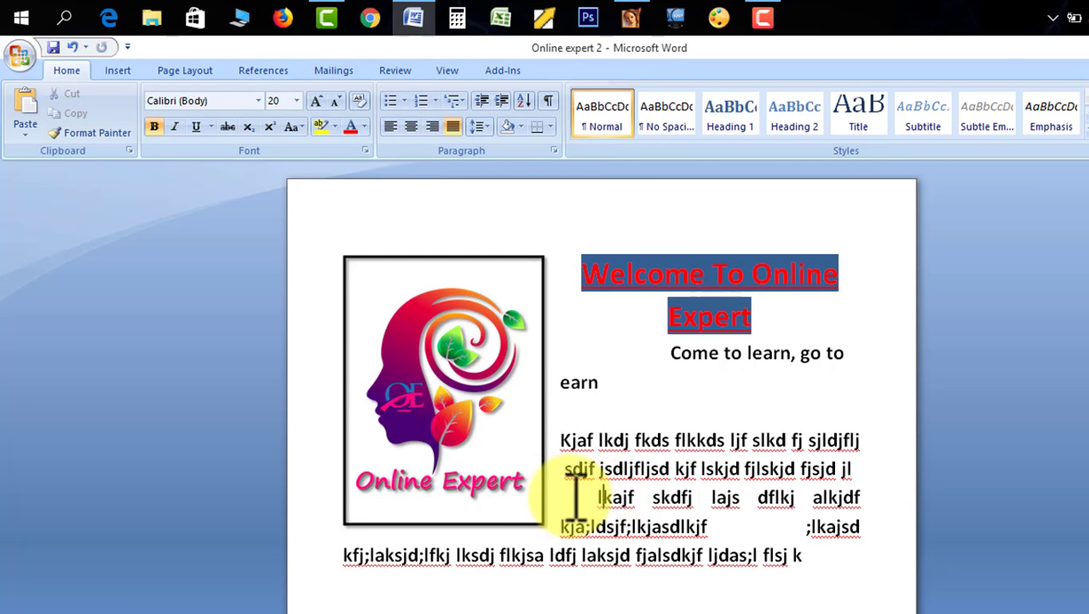
click(469, 484)
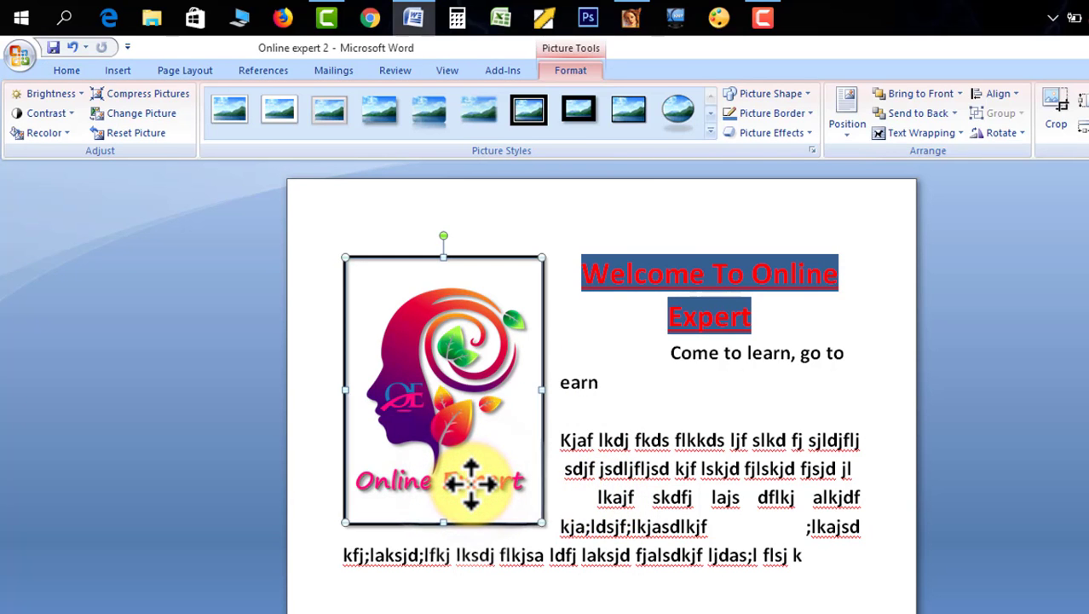
key(Delete)
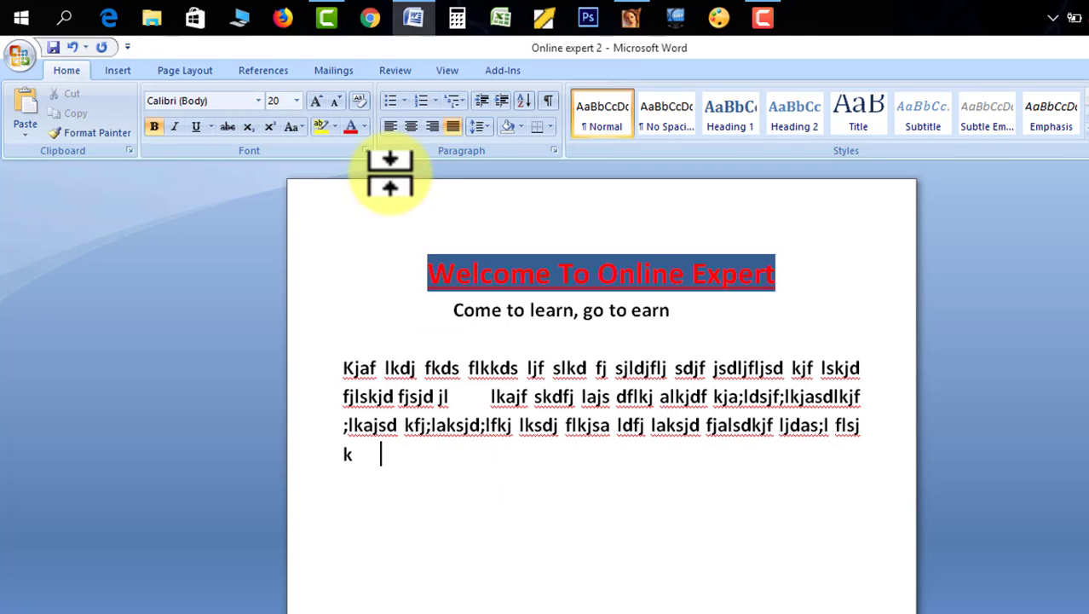
Paste the framed Online Expert logo back and centre it horizontally with Align Center
click(201, 68)
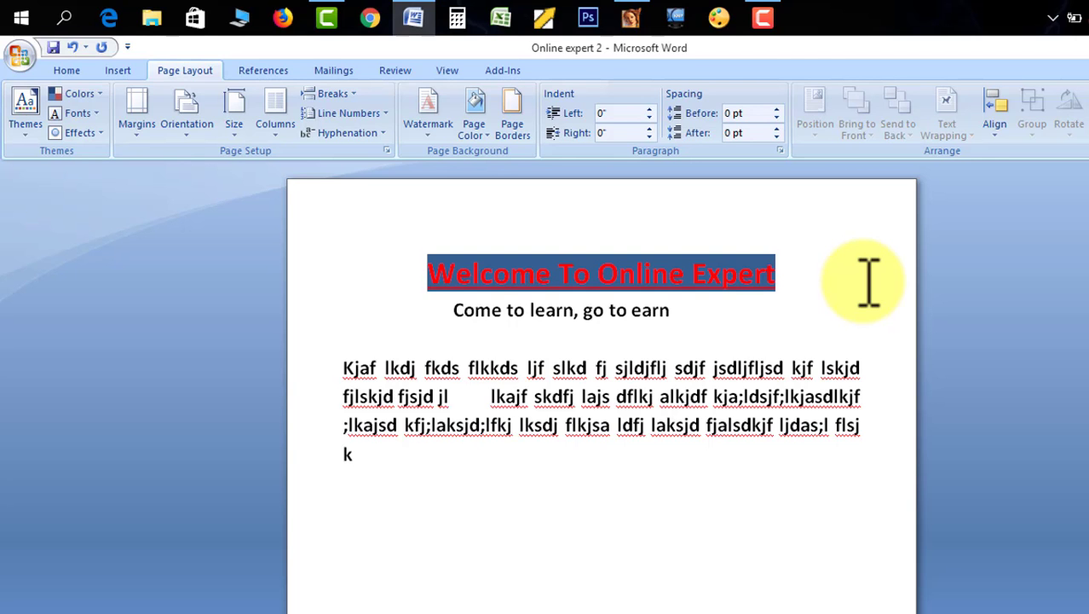
key(ctrl+v)
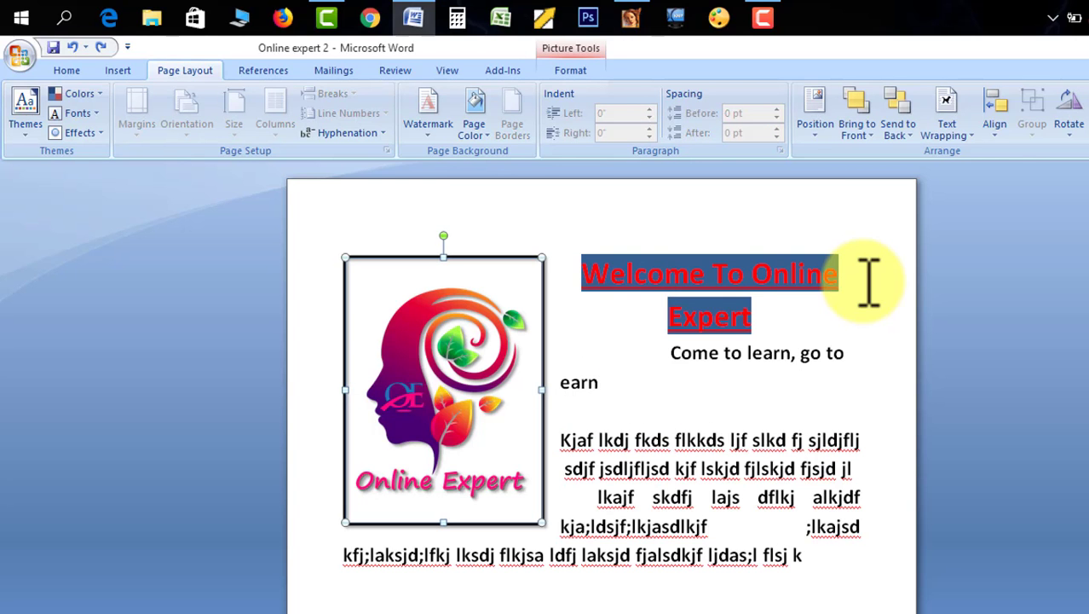
click(968, 135)
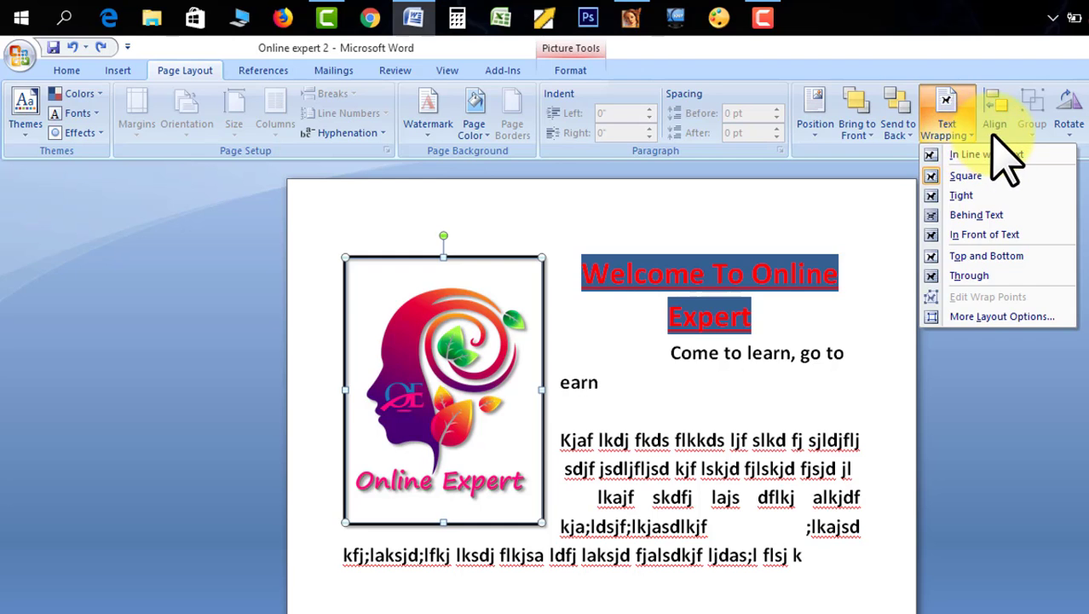
click(992, 132)
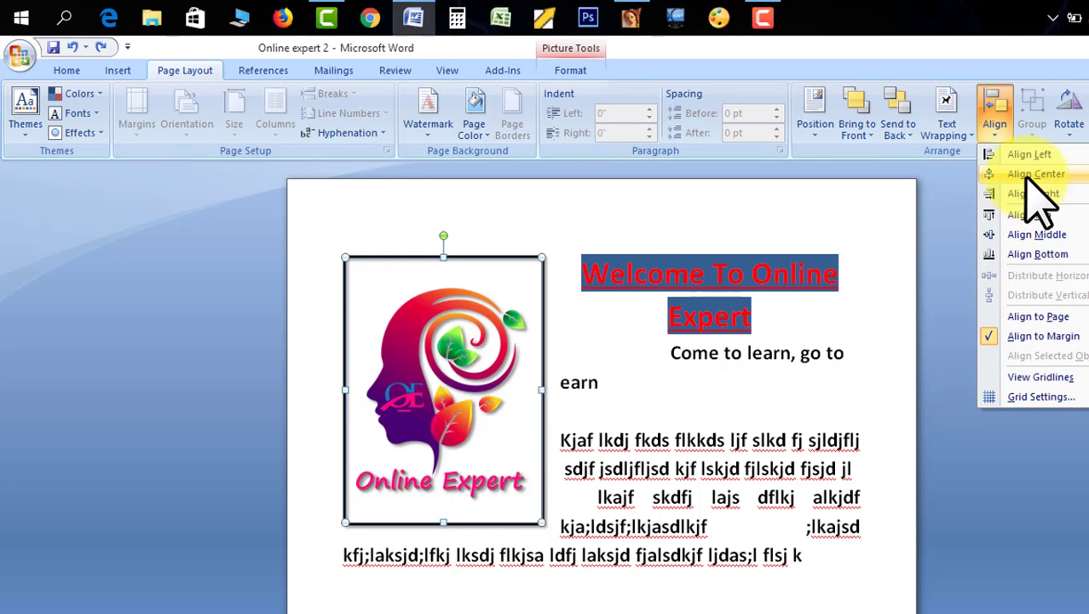
click(1027, 175)
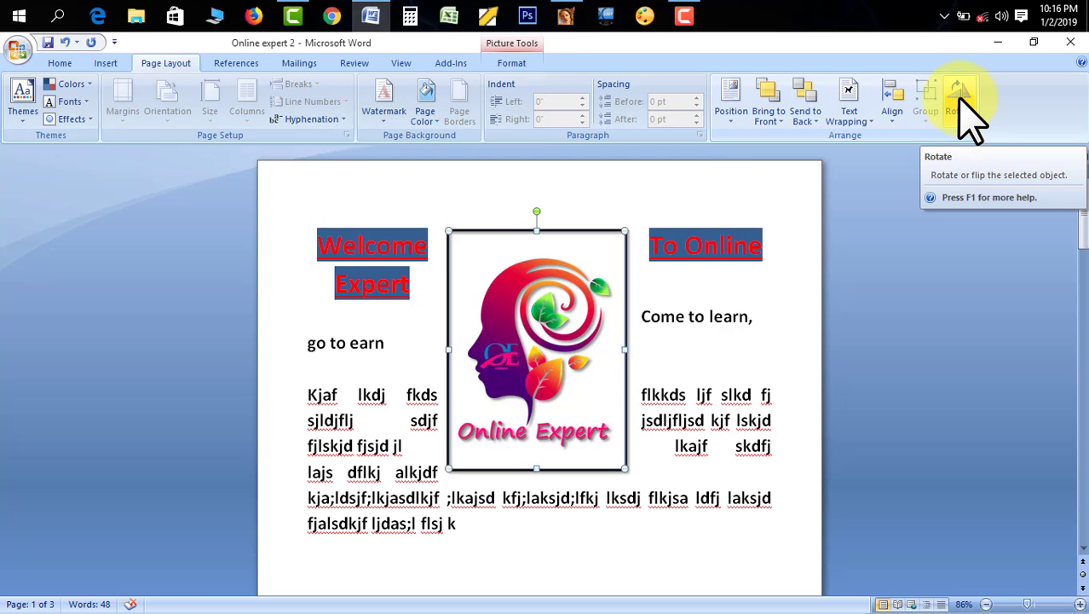
click(961, 107)
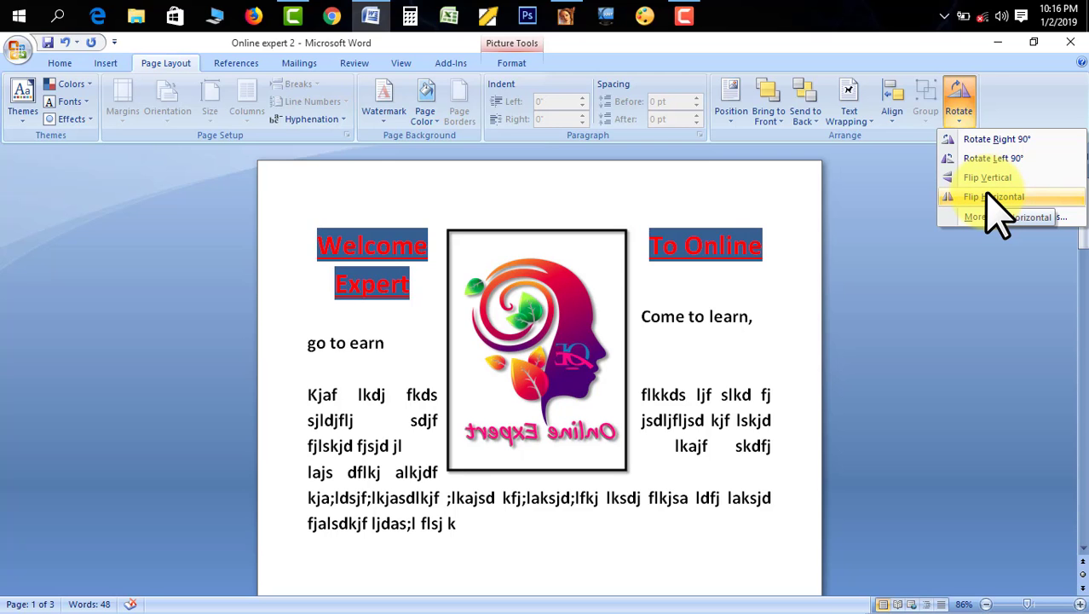
click(955, 247)
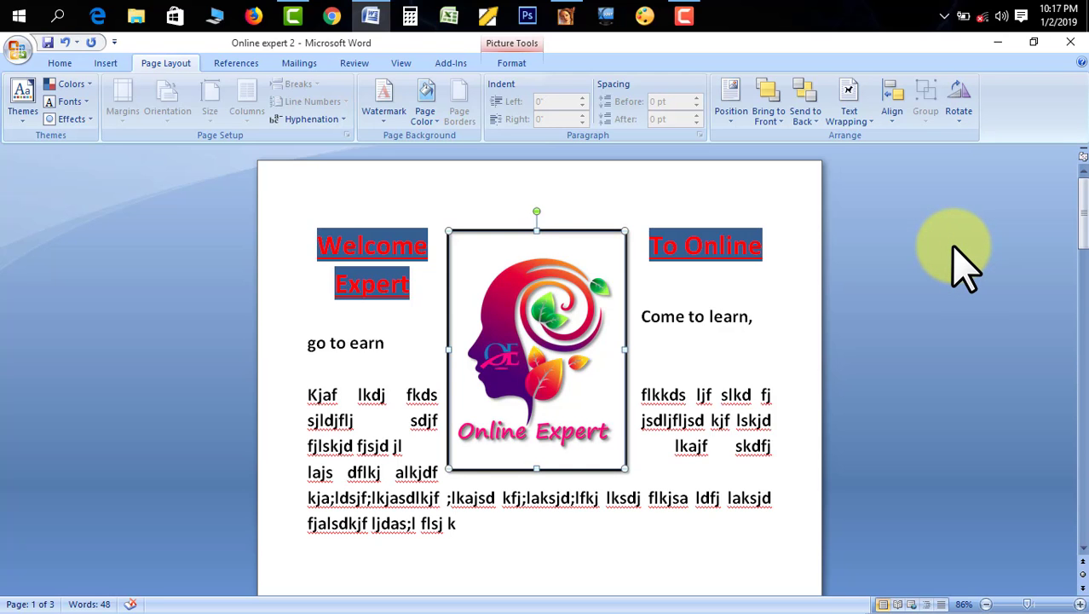
Close Word without saving 'Online expert 2', then refresh the desktop three times
click(1070, 43)
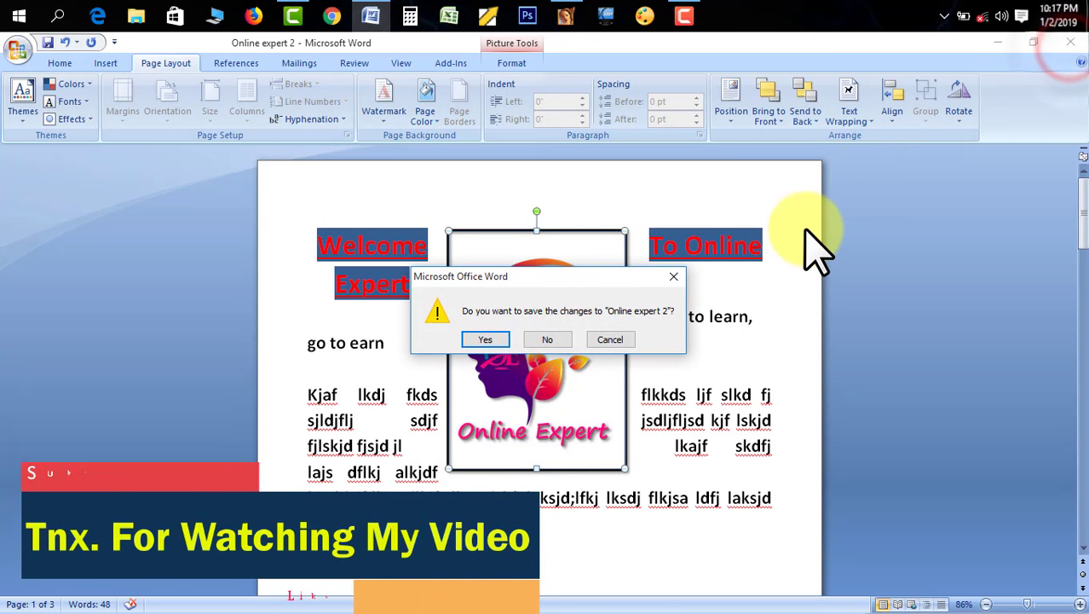
click(545, 340)
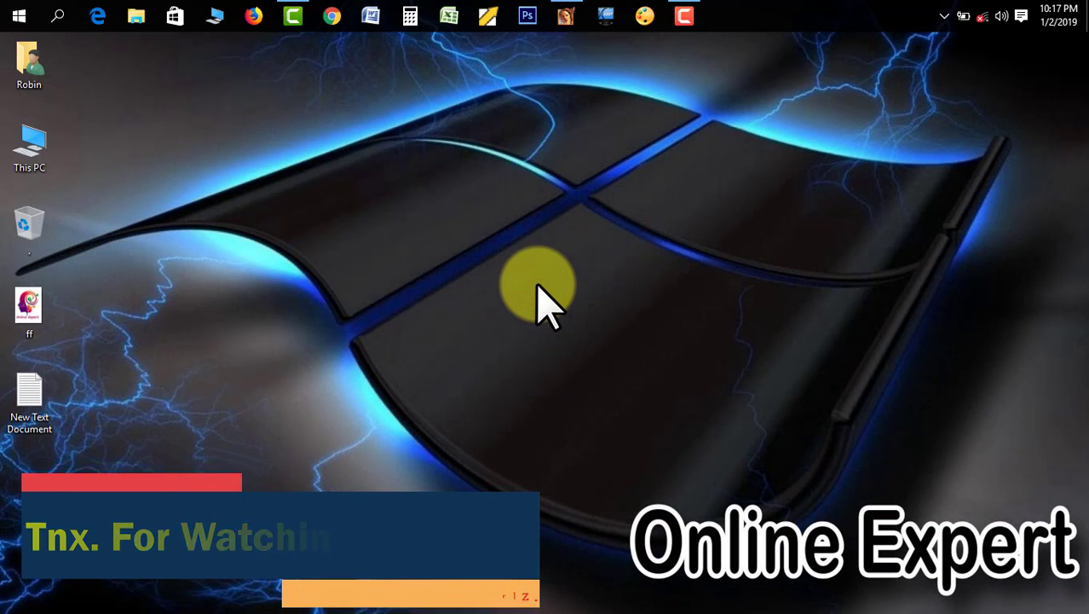
right_click(538, 285)
click(570, 332)
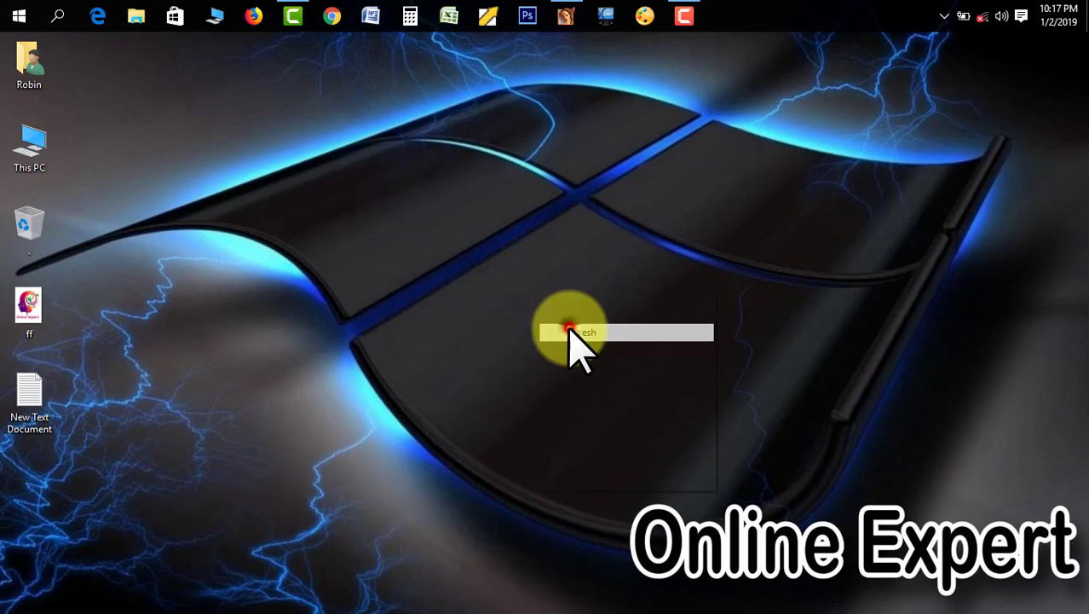
right_click(570, 328)
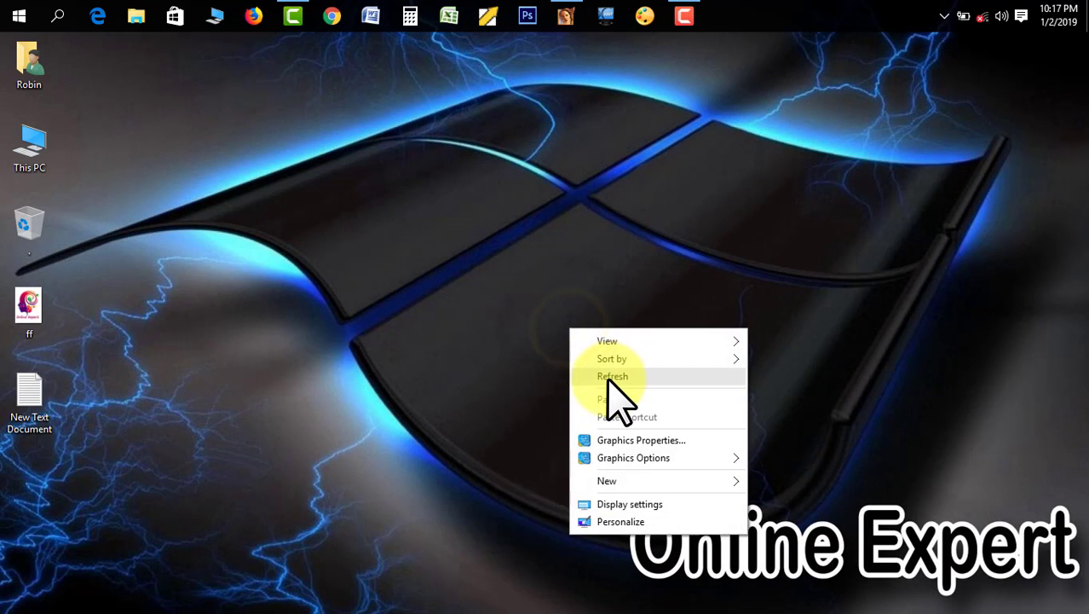
click(607, 377)
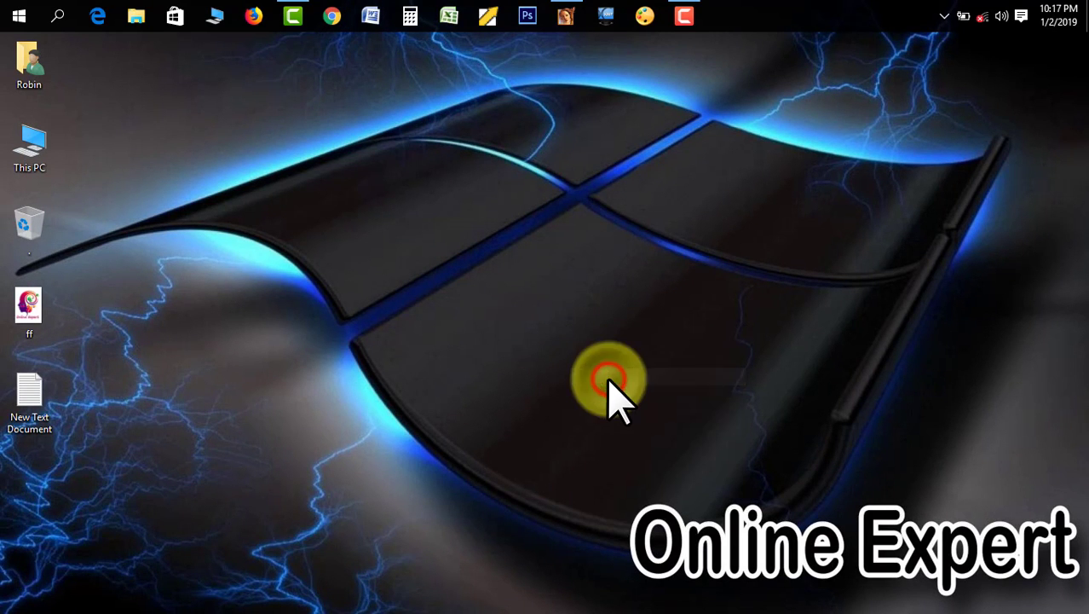
right_click(599, 290)
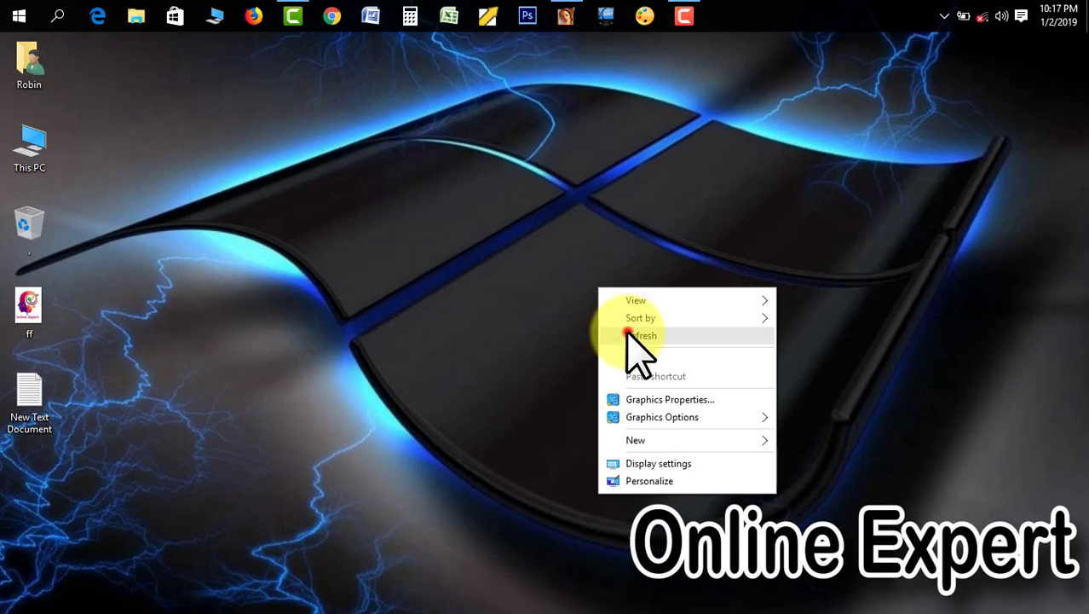
click(629, 337)
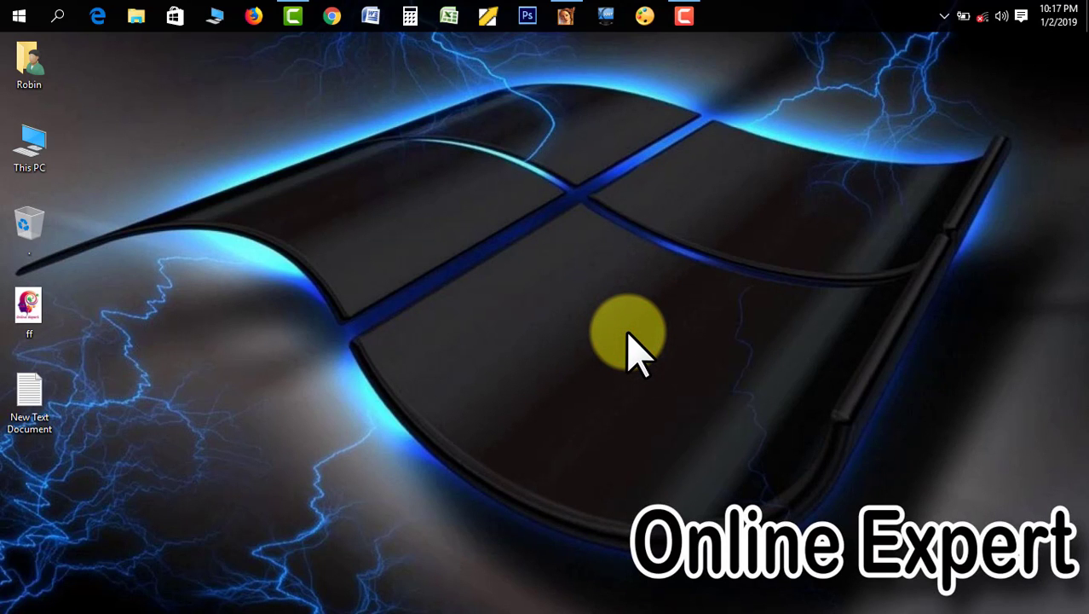